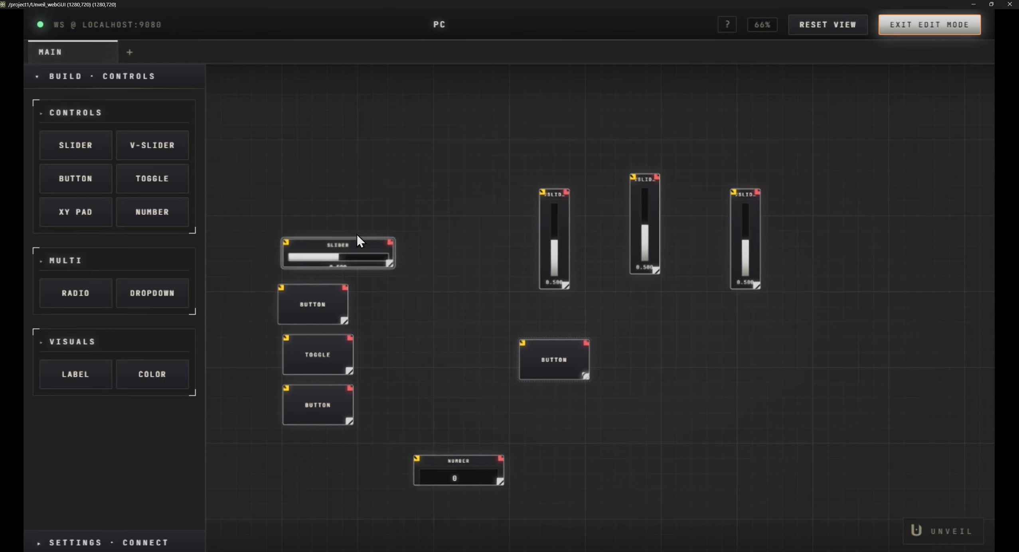
- Move the slider higher on the canvas and add an XY pad, a dropdown, a radio control and a label around the existing controls
drag(358, 236, 353, 156)
drag(89, 216, 781, 384)
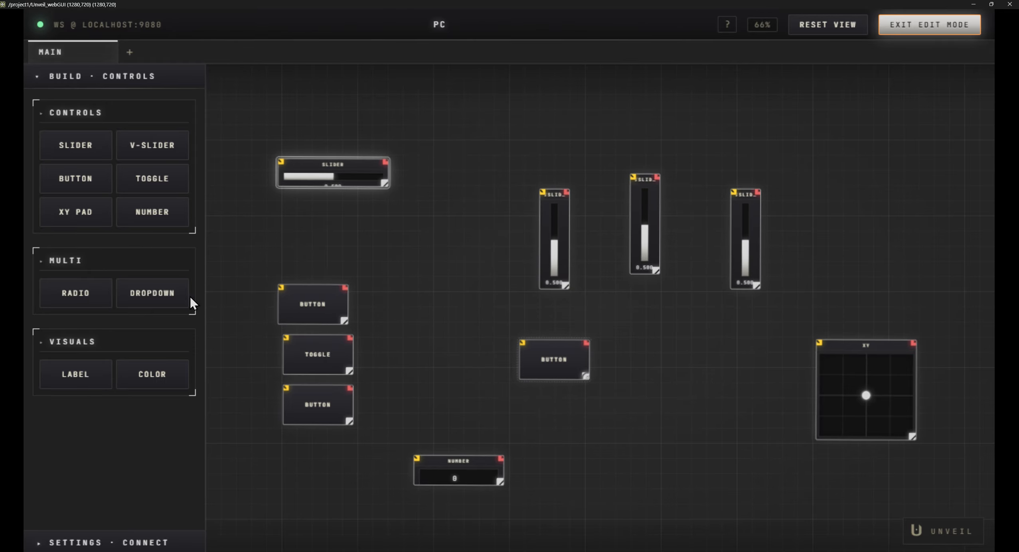
drag(185, 300, 431, 253)
drag(73, 296, 798, 156)
drag(59, 383, 680, 442)
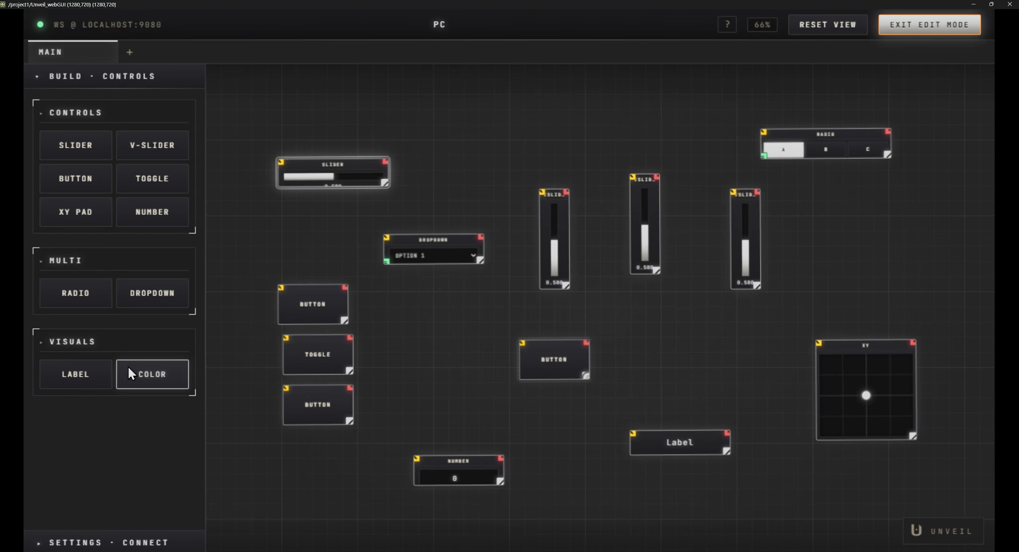
- Add three color pickers at different spots on the canvas
drag(131, 373, 720, 345)
drag(160, 377, 319, 450)
scroll(462, 377, down, 5)
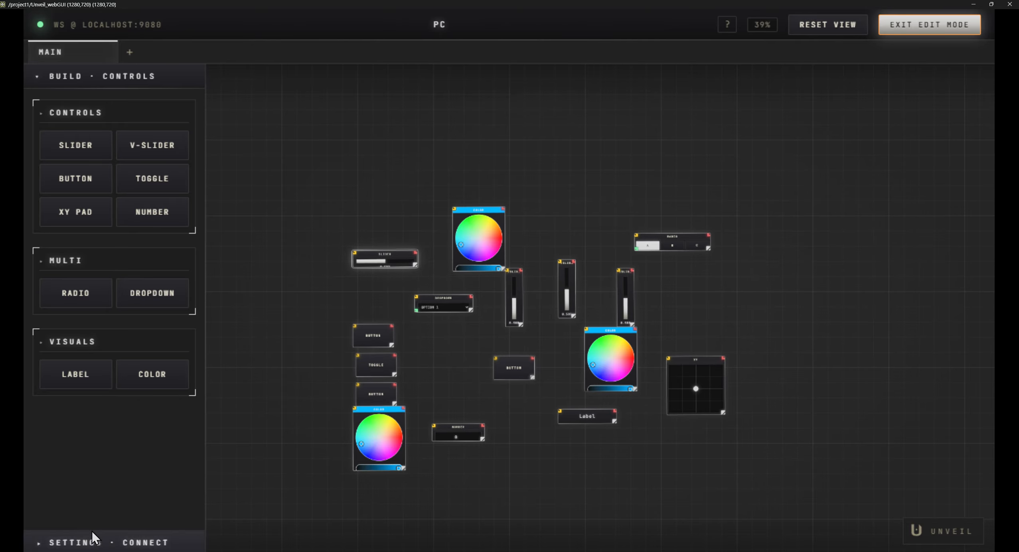
- Open the connection and layout settings and auto-tidy the controls on the canvas
click(107, 542)
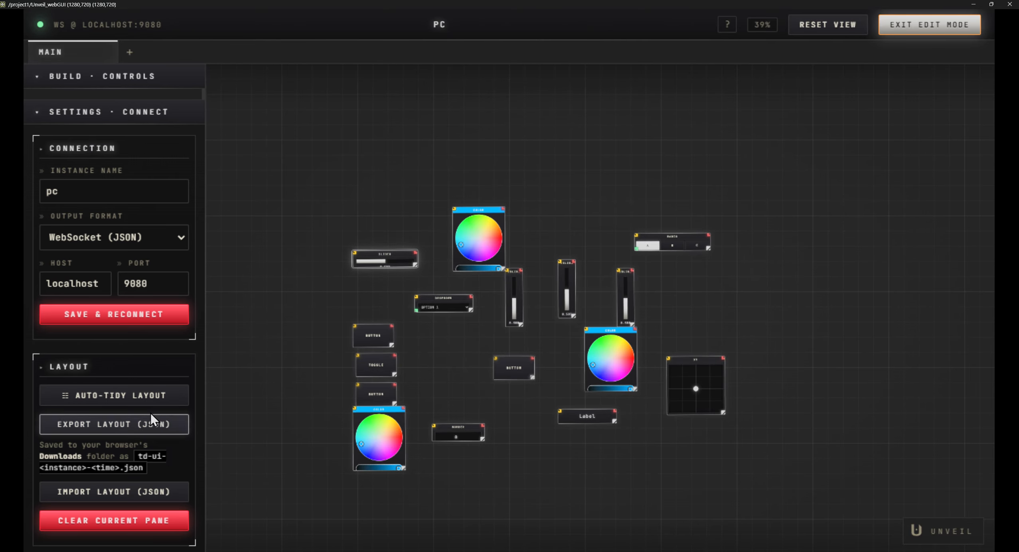
click(122, 395)
drag(613, 322, 588, 242)
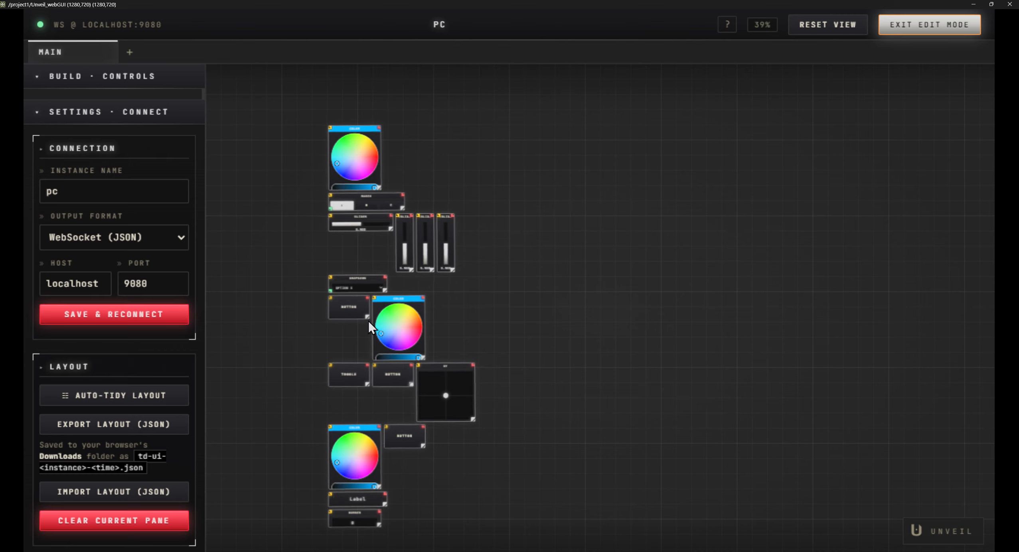
- Line up the two lower color pickers in the top row beside the first one and auto-tidy the layout again
drag(399, 305, 418, 138)
drag(375, 426, 493, 134)
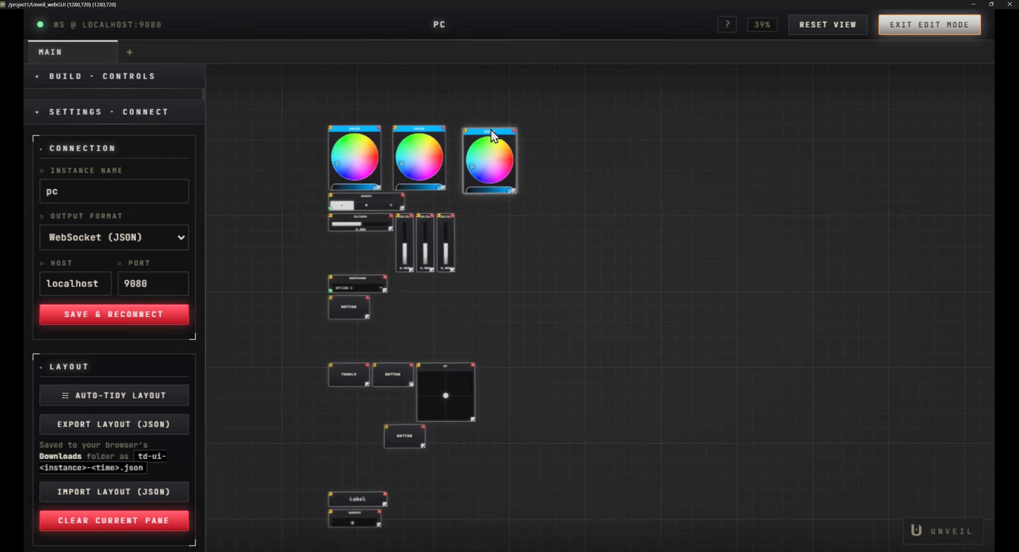
click(131, 400)
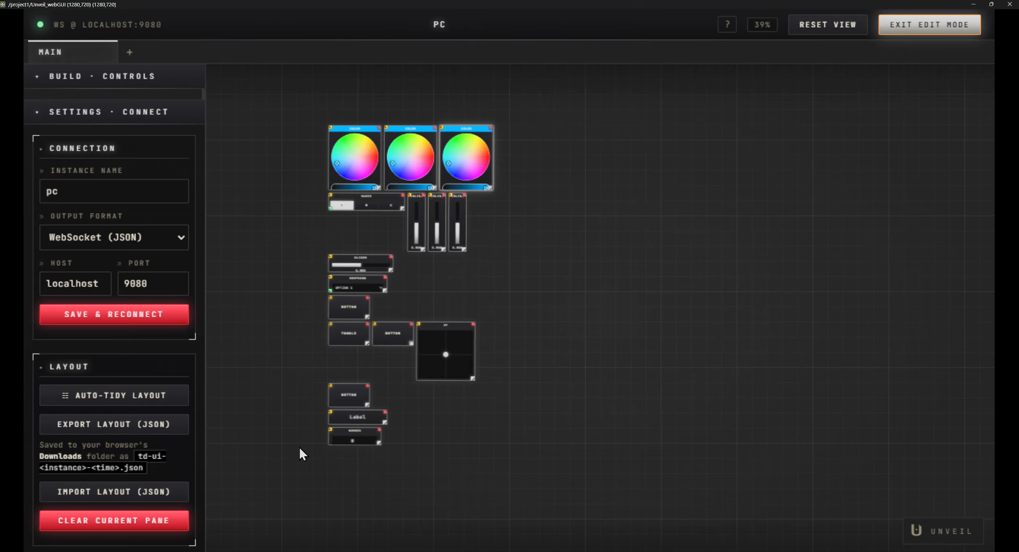
- Pull one color picker out beyond the end of the color row and snap a vertical slider to its right side
scroll(367, 155, up, 10)
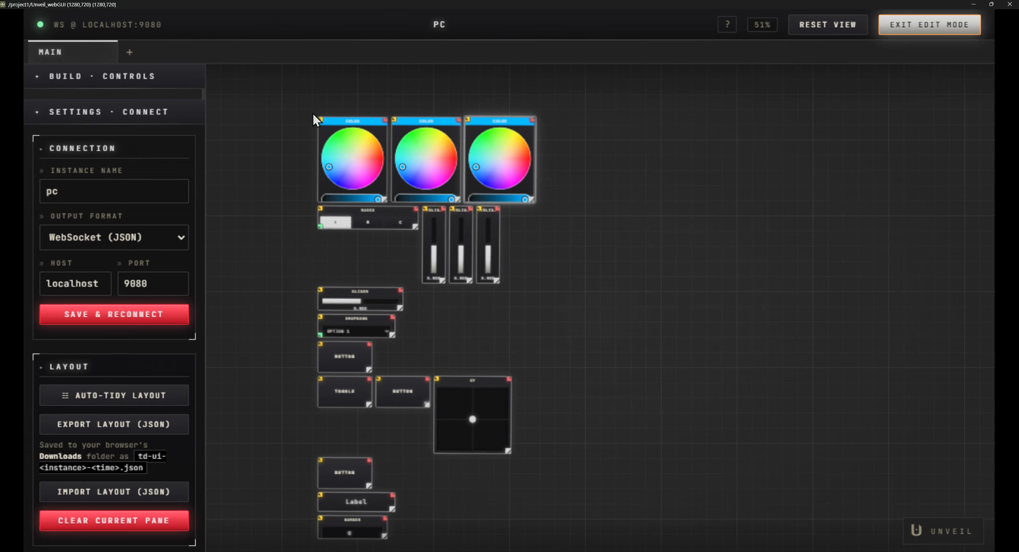
scroll(455, 271, down, 1)
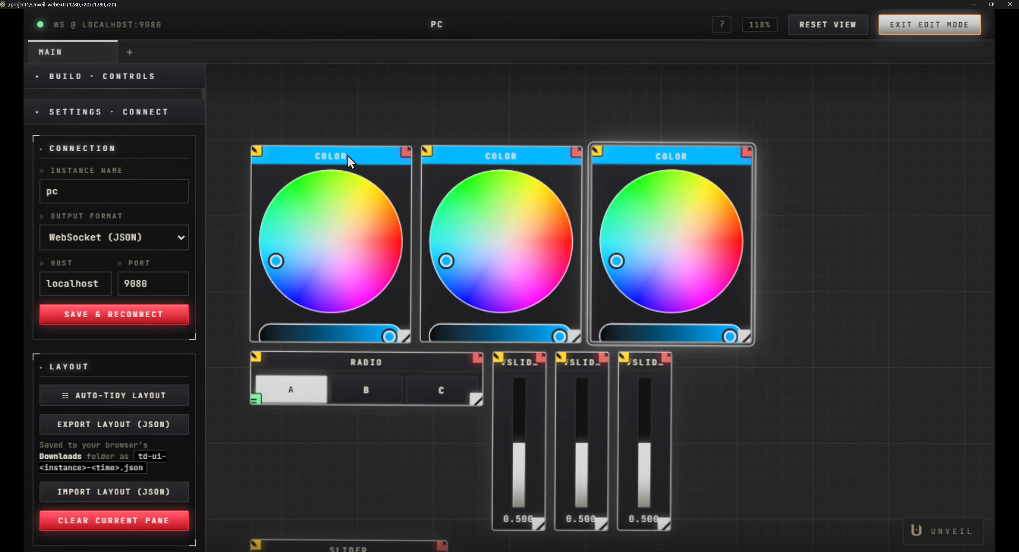
drag(373, 153, 806, 131)
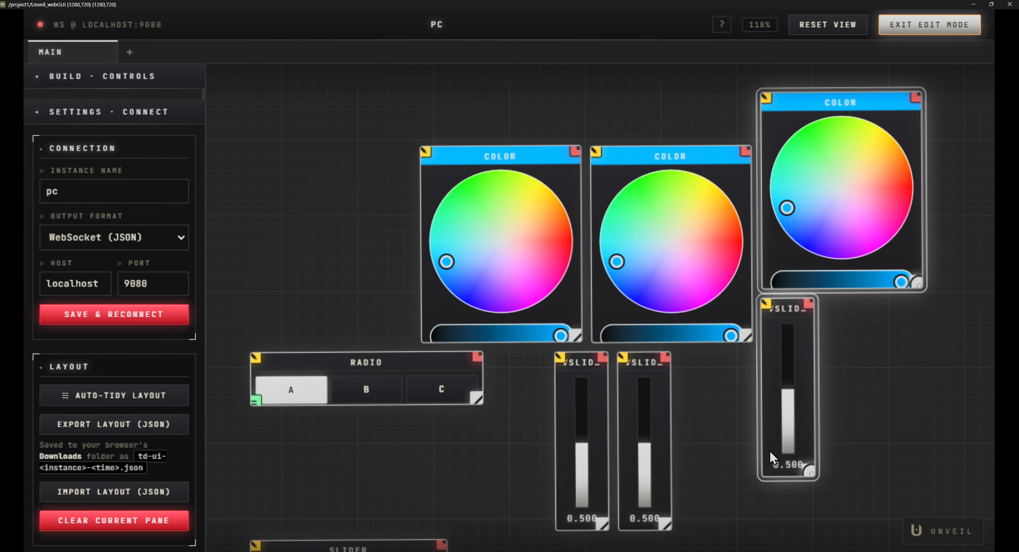
drag(805, 356, 920, 145)
scroll(874, 332, down, 3)
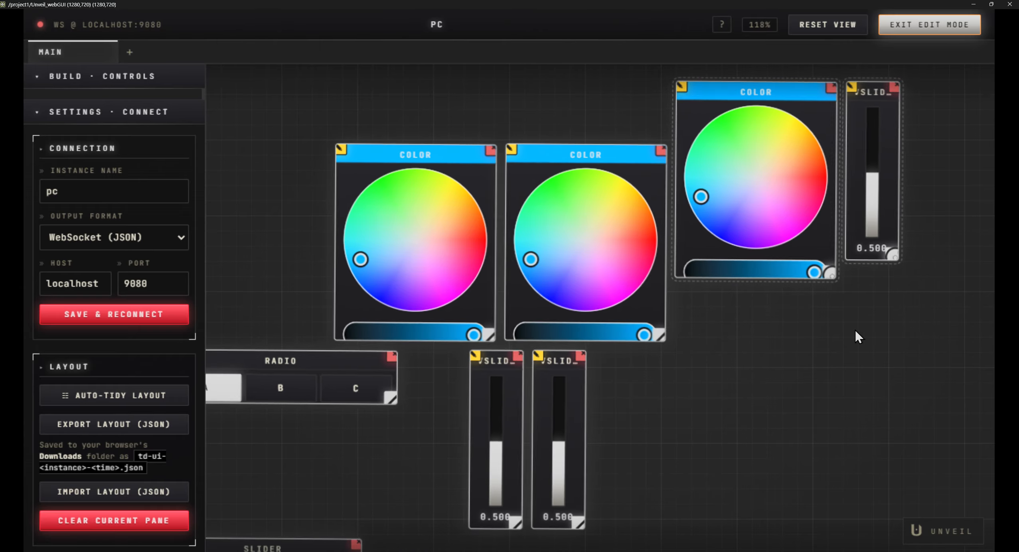
- Snap the other two color pickers onto the detached color picker and vertical slider, and reposition the joined row as one group
drag(636, 196, 919, 148)
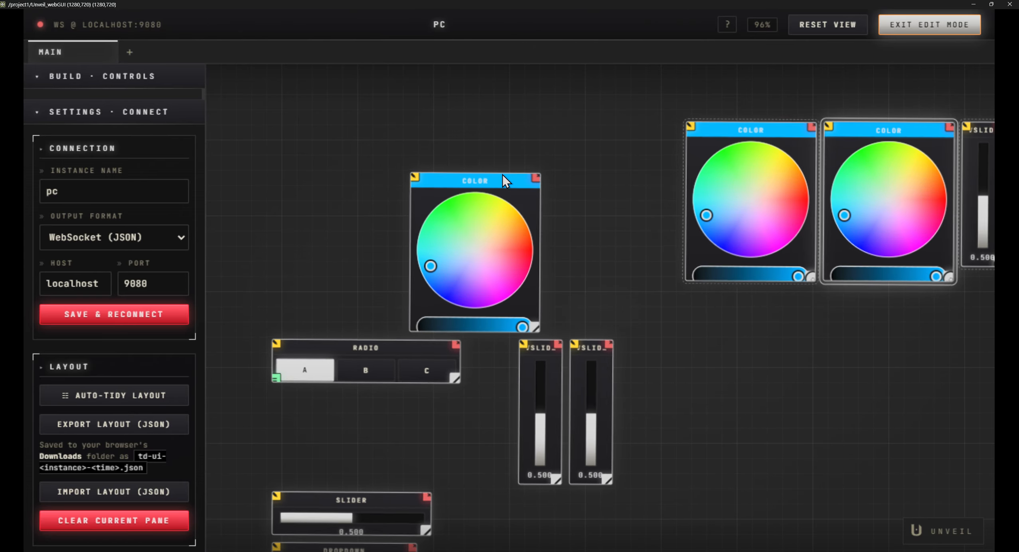
drag(502, 178, 739, 137)
drag(717, 323, 412, 405)
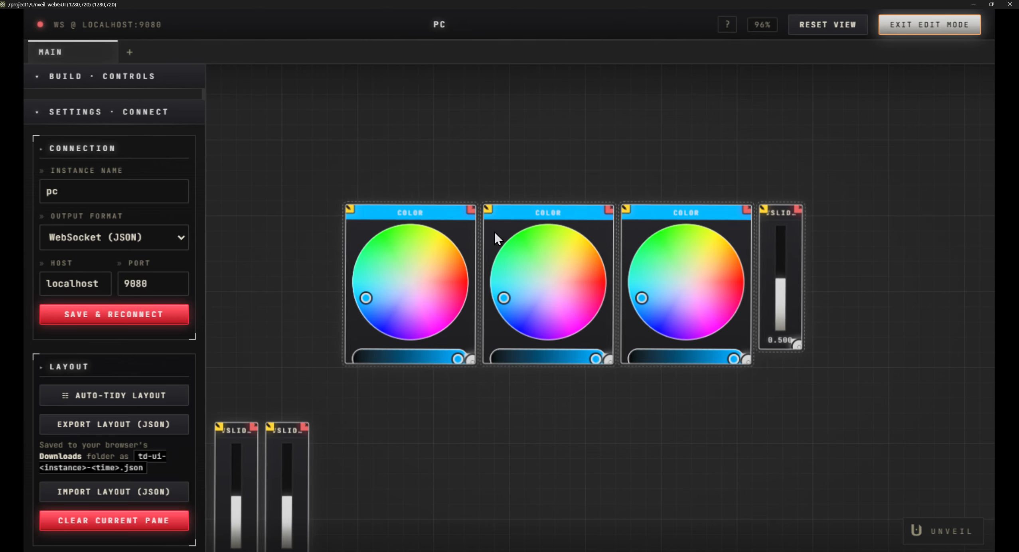
drag(513, 213, 514, 179)
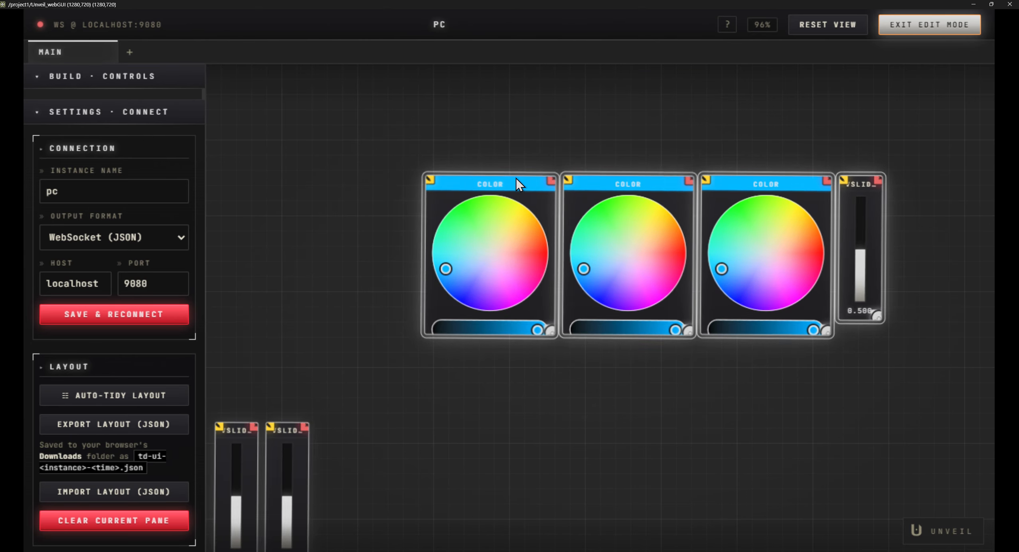
scroll(454, 341, down, 5)
drag(415, 211, 424, 204)
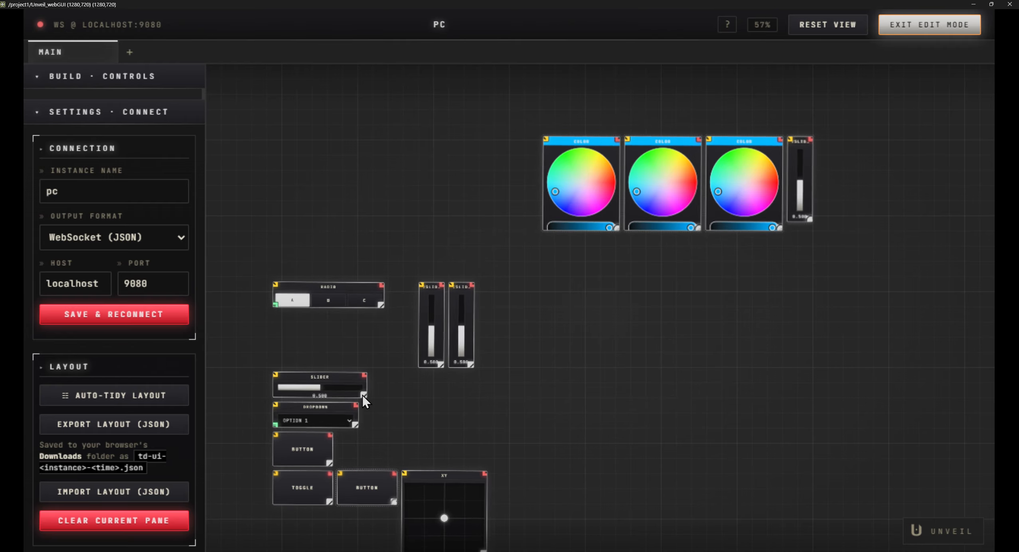
- Widen the horizontal slider well past the color pickers' row and snap it directly beneath them
drag(365, 394, 698, 395)
drag(539, 376, 587, 228)
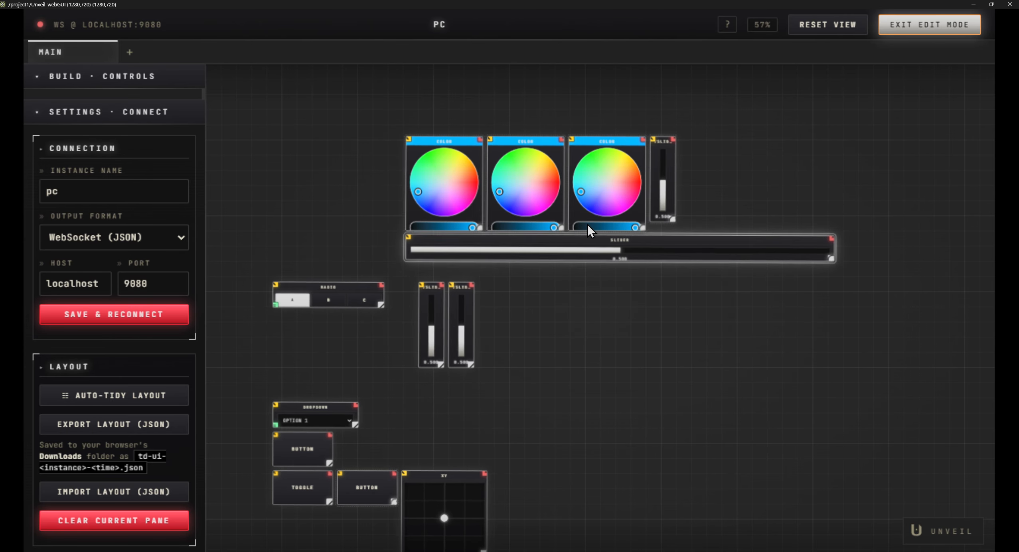
scroll(610, 202, up, 6)
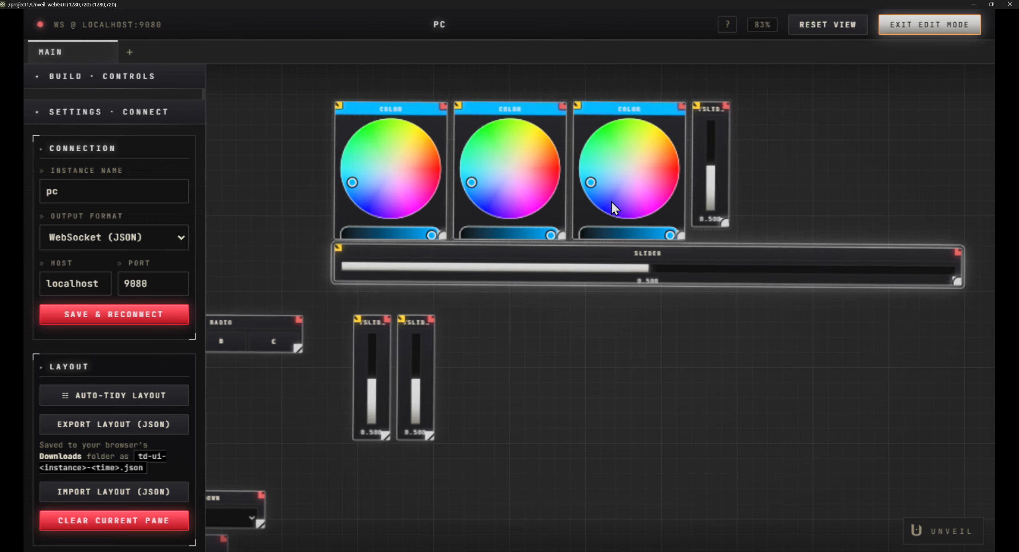
scroll(610, 202, down, 5)
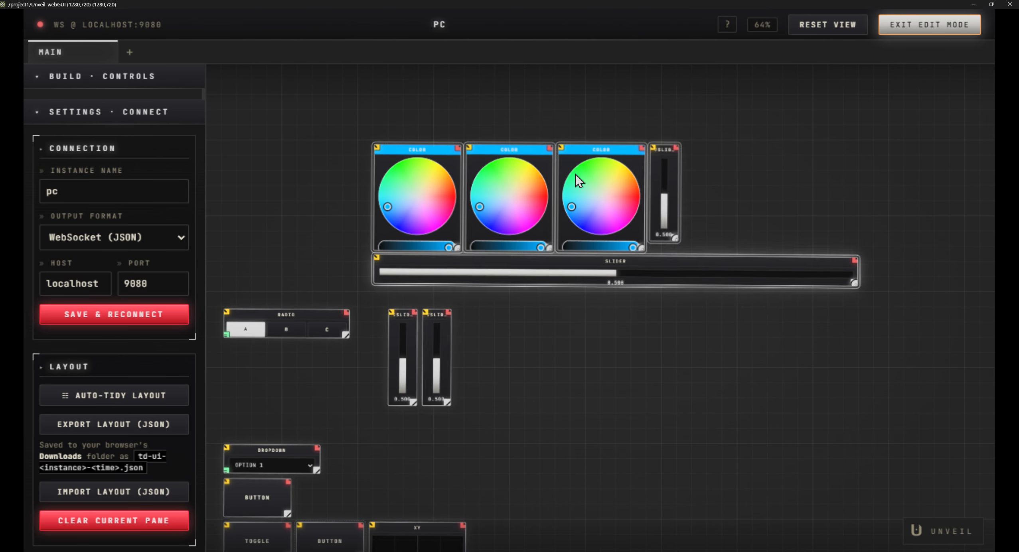
- Reposition the snapped group and resize its horizontal slider to be shorter and taller, ending slightly beyond the vertical slider
drag(576, 175, 843, 280)
drag(683, 168, 469, 128)
scroll(470, 131, up, 2)
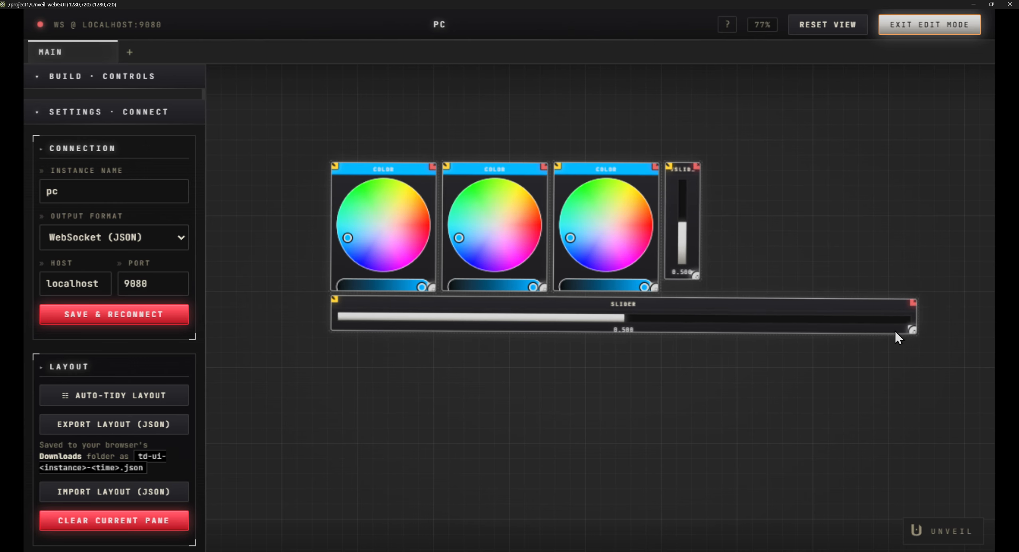
drag(913, 331, 722, 352)
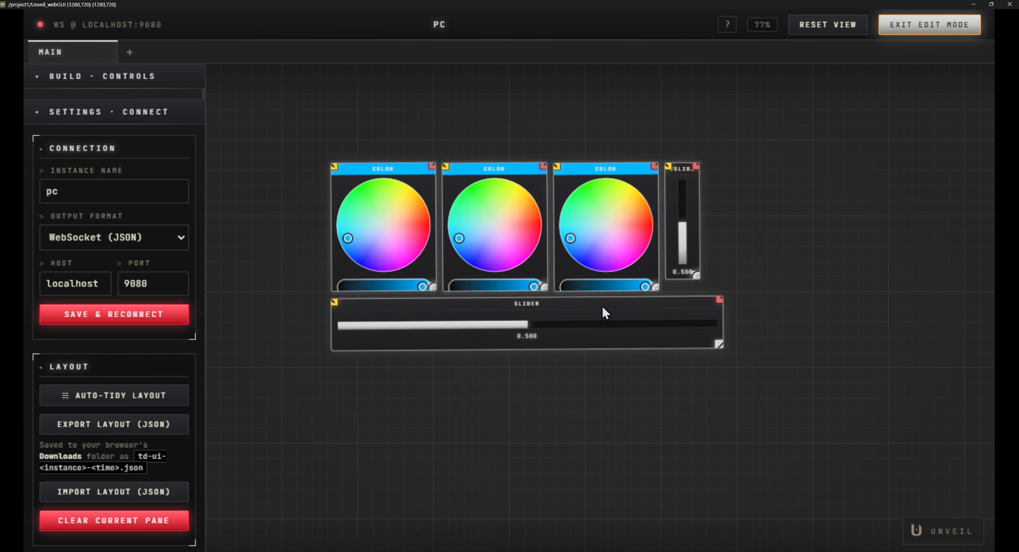
- Move the snapped group of color pickers and sliders as one unit, clear of the remaining controls
drag(529, 304, 520, 299)
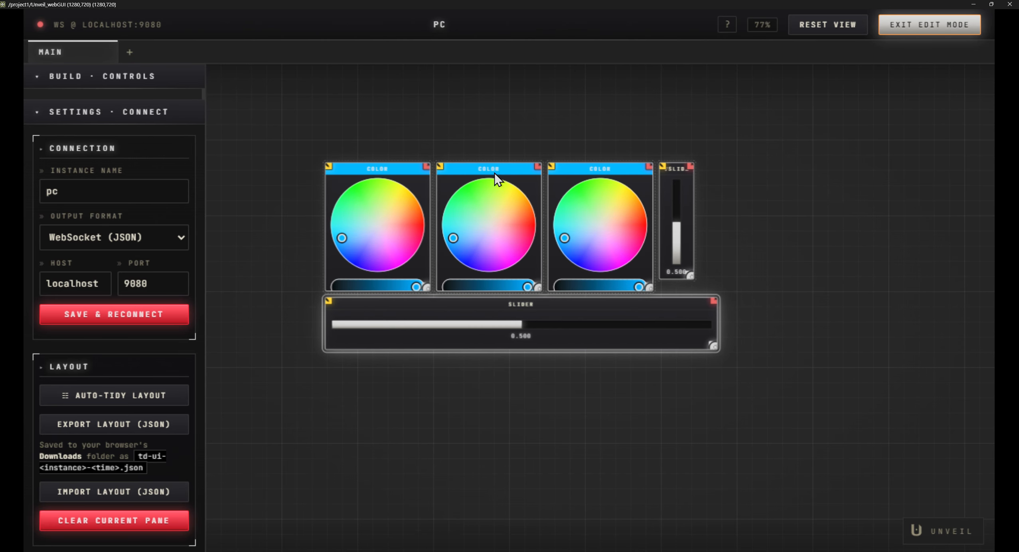
drag(482, 171, 409, 225)
scroll(453, 207, down, 5)
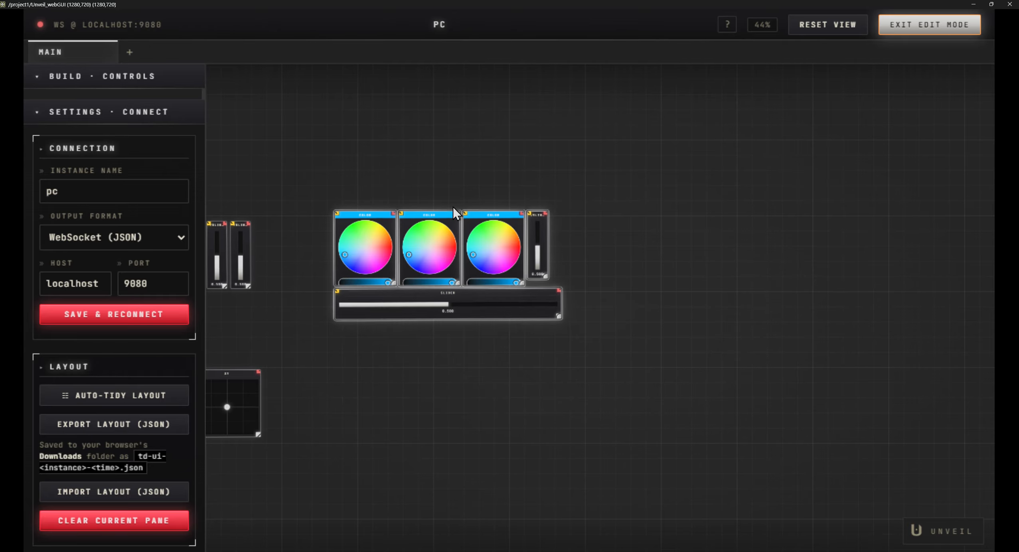
drag(336, 168, 534, 129)
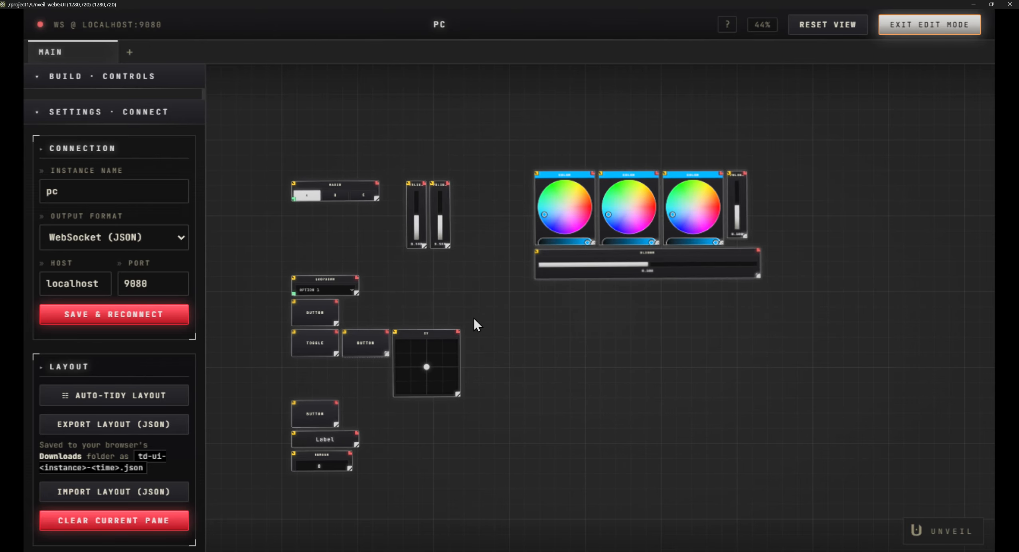
- Leave edit mode and look over the arranged controls on the main pane
click(929, 25)
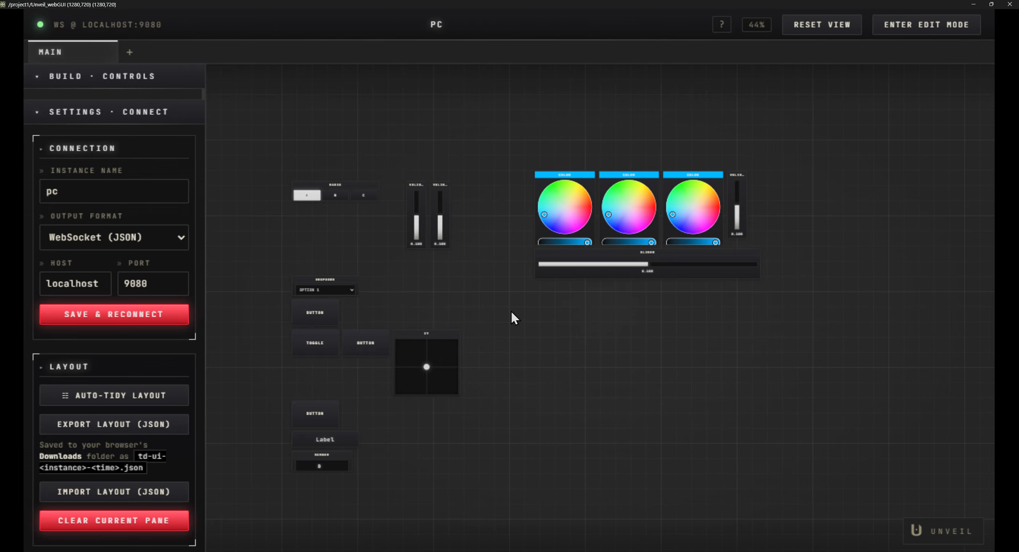
scroll(511, 310, up, 8)
scroll(507, 277, down, 5)
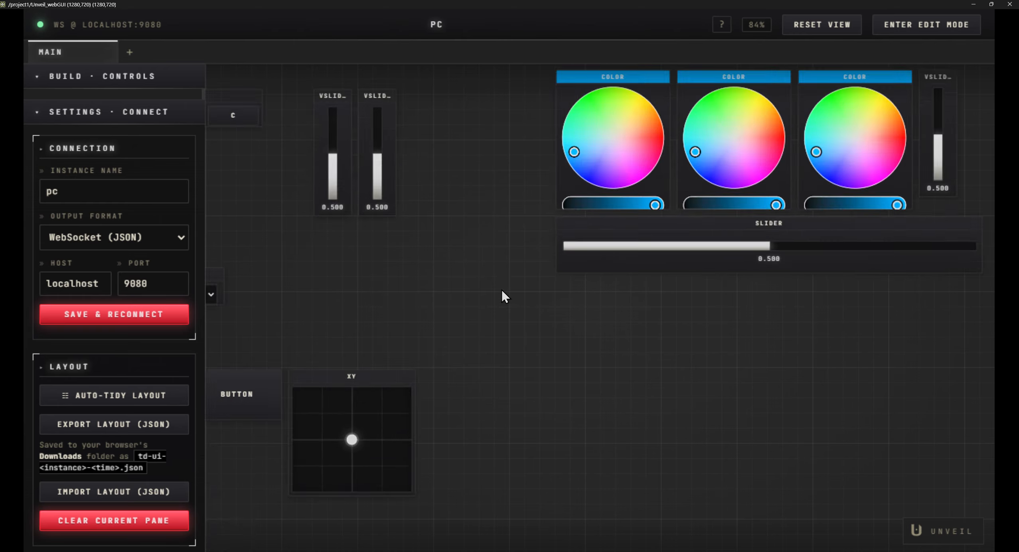
scroll(502, 290, down, 3)
drag(478, 265, 644, 216)
scroll(361, 235, up, 2)
scroll(451, 176, up, 4)
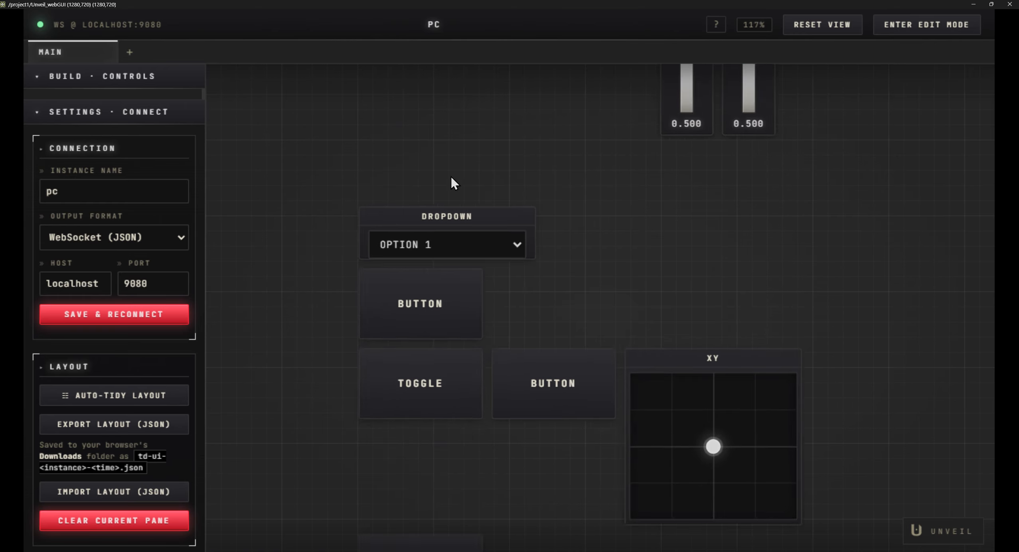
- Try out the button below the dropdown, the toggle and the button beside the toggle
scroll(451, 179, up, 1)
click(409, 344)
click(442, 409)
click(559, 409)
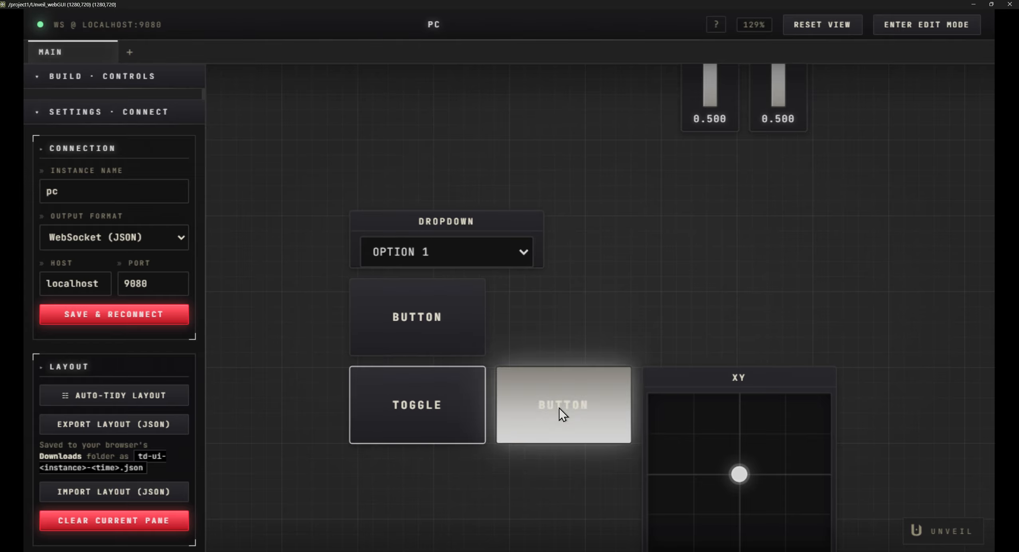
scroll(585, 315, down, 5)
drag(639, 263, 427, 354)
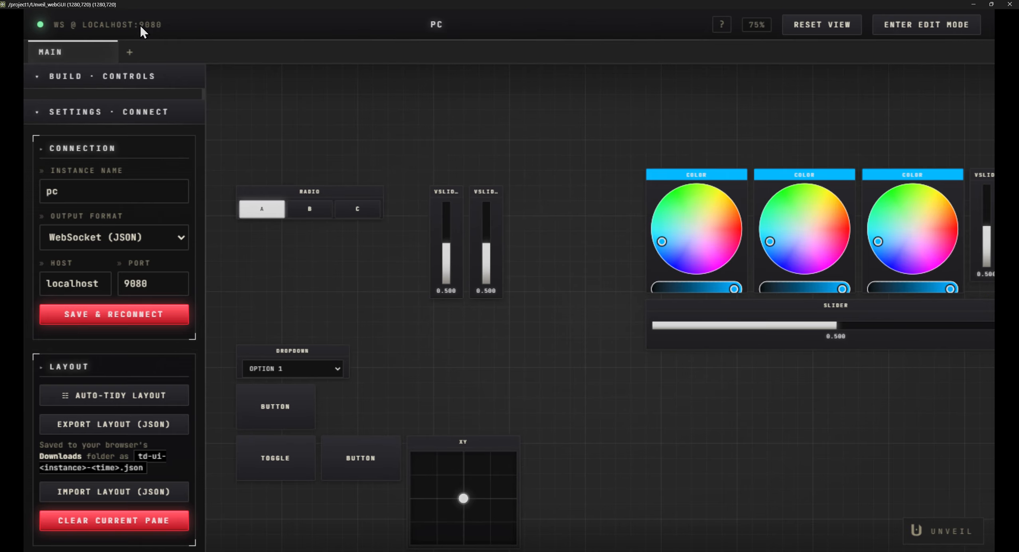
- Add a second pane and collapse the connection settings so that the build controls are expanded
click(129, 53)
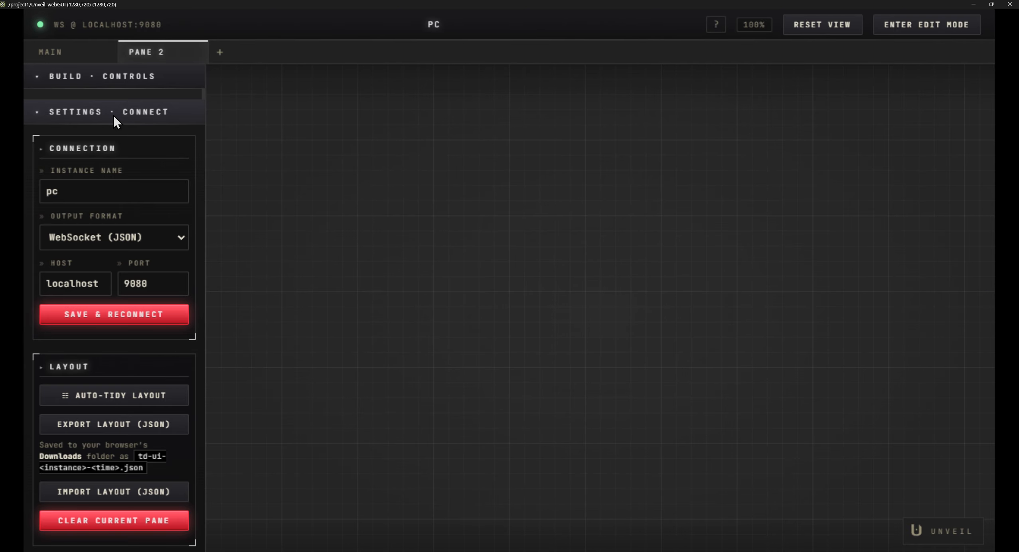
click(93, 79)
click(69, 104)
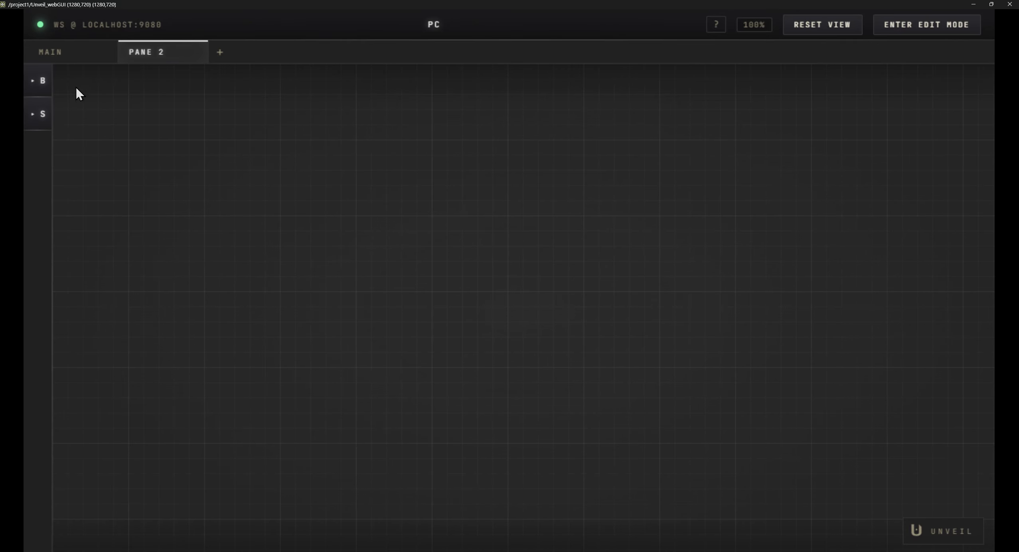
click(37, 114)
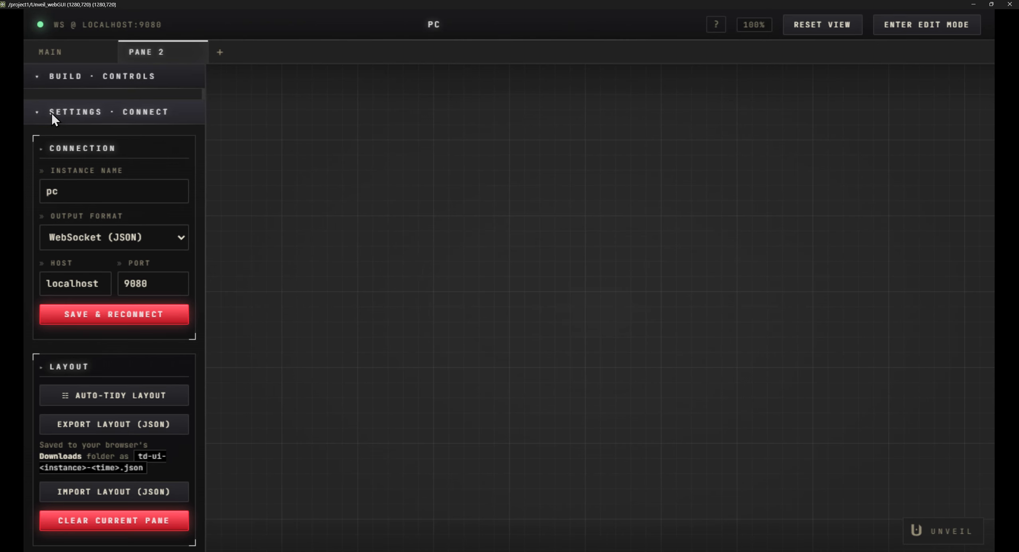
click(50, 113)
- Place a slider, a vertical slider, a toggle, a number field, a dropdown and a color picker on the second pane
click(76, 145)
click(166, 146)
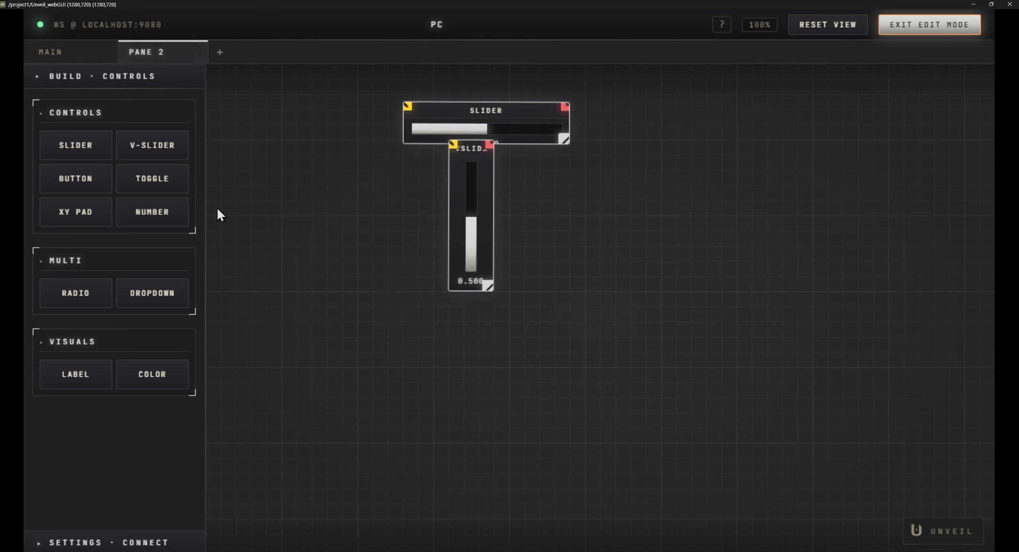
click(168, 214)
click(150, 304)
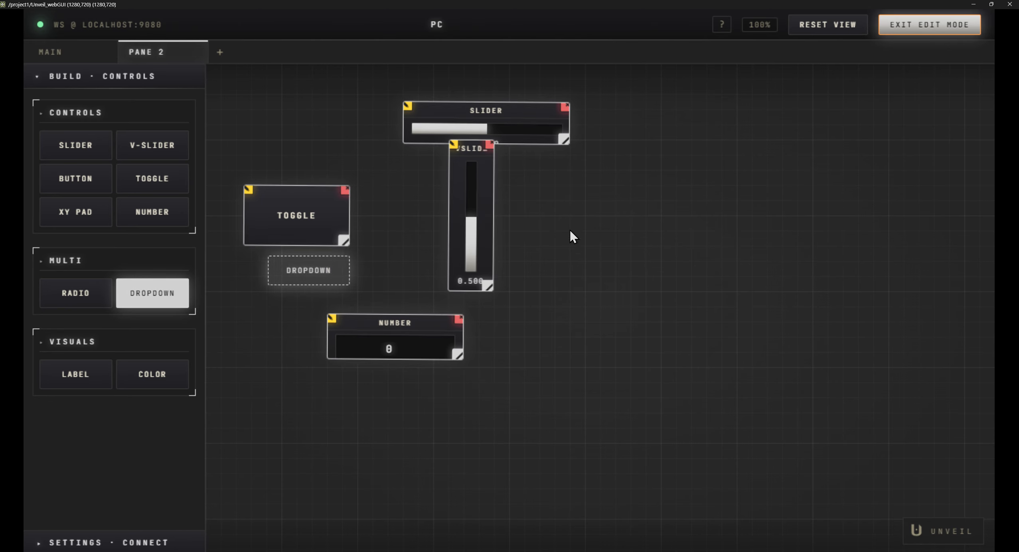
click(152, 374)
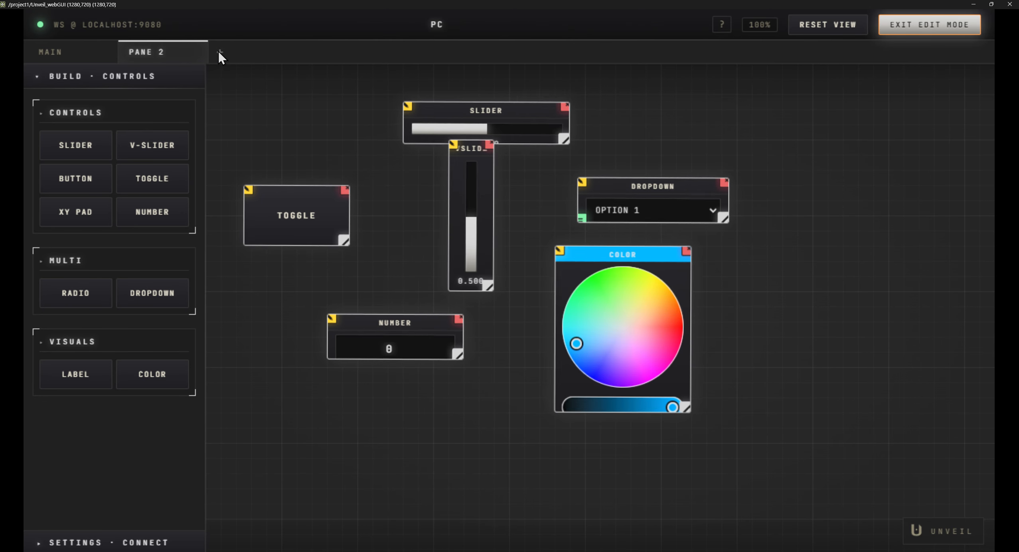
- Add a third pane and place a toggle, two number fields, a vertical slider and a dropdown on it
click(220, 52)
click(165, 186)
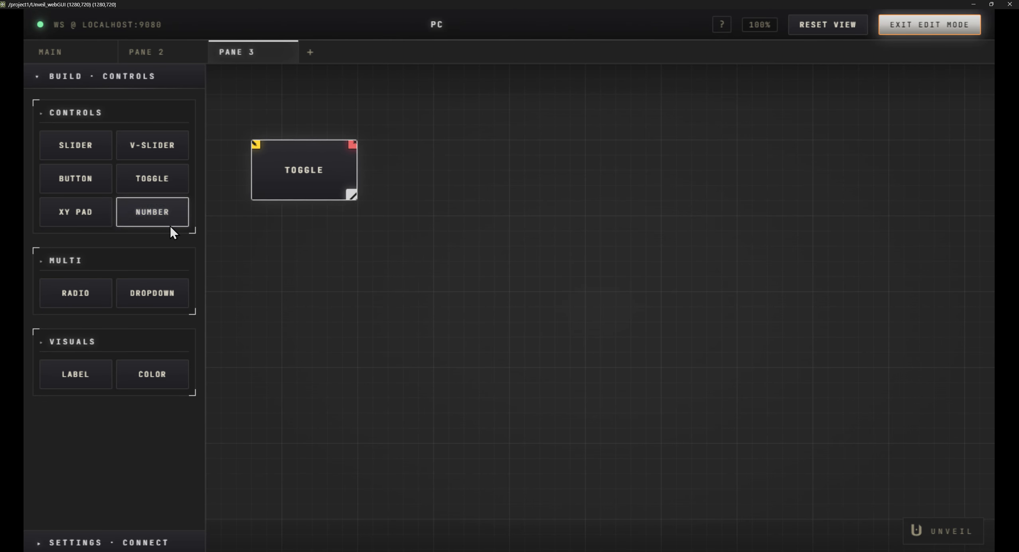
click(167, 219)
click(159, 146)
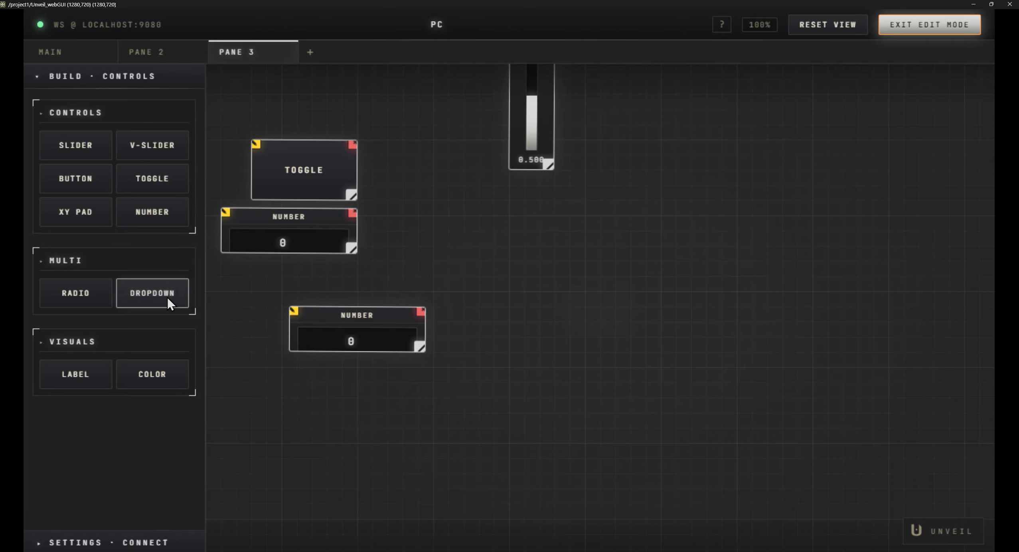
click(152, 295)
- Auto-tidy the layouts of Pane 2 and Pane 3 from the expanded connection settings
click(141, 53)
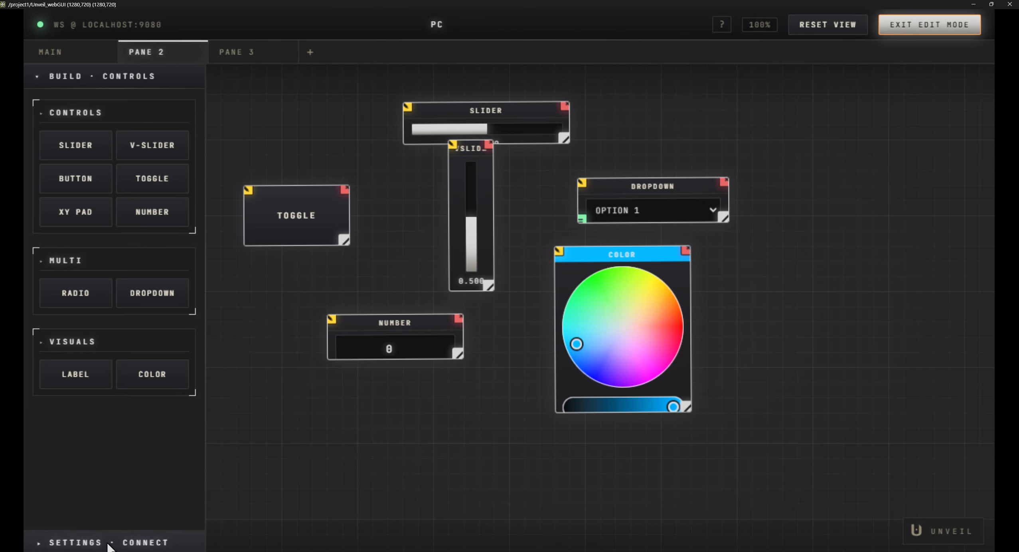
click(122, 541)
click(110, 395)
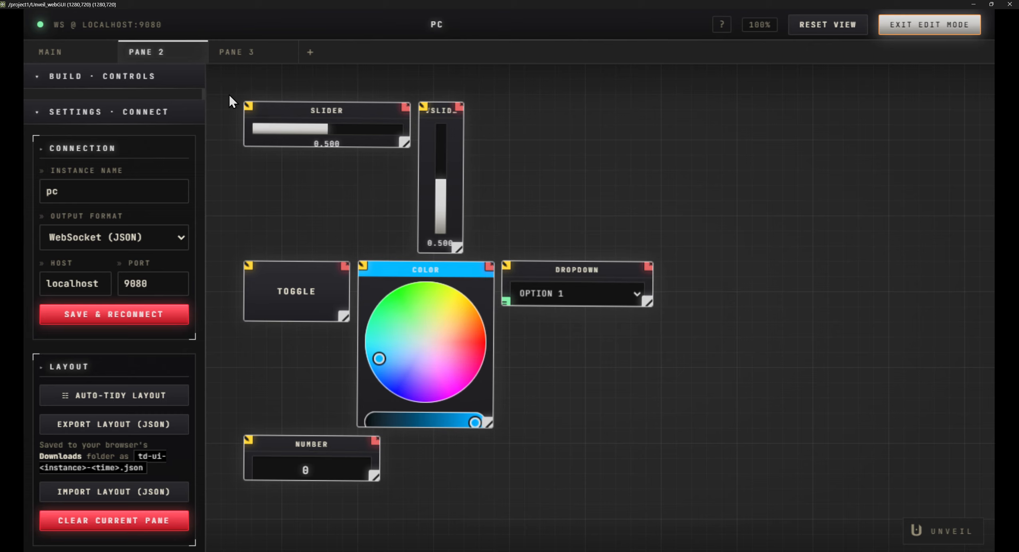
click(238, 48)
click(136, 398)
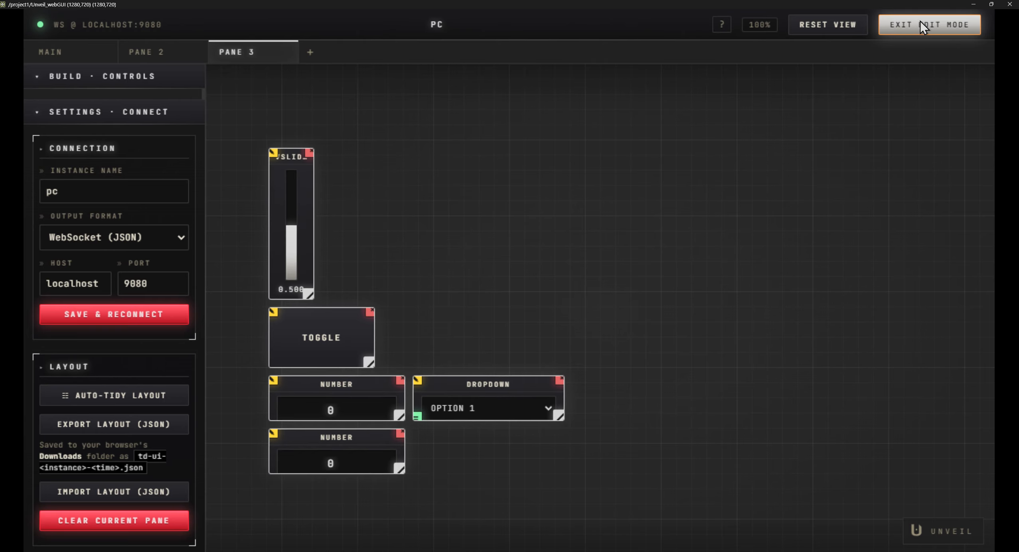
- Leave edit mode and return to the main pane with the build controls collapsed
click(930, 22)
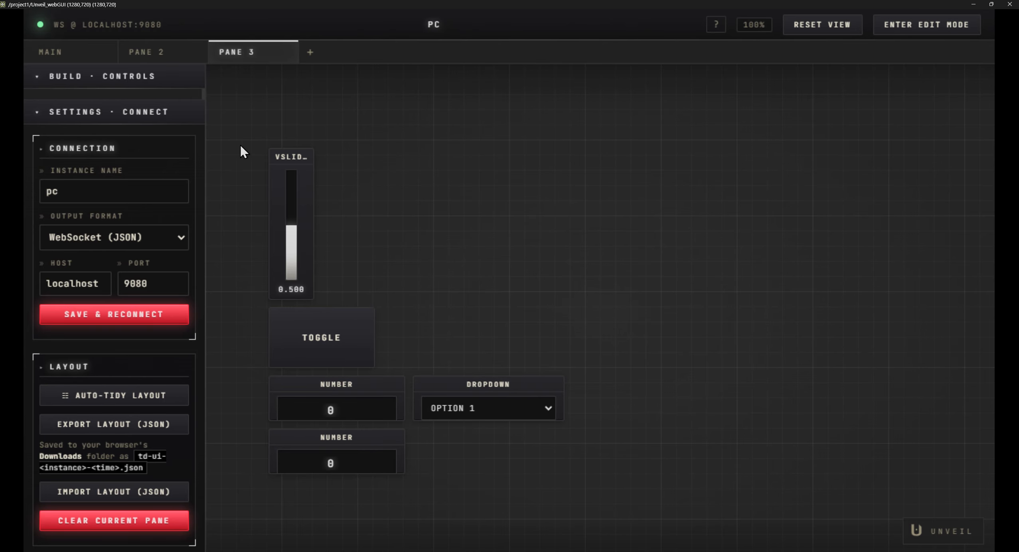
scroll(361, 268, up, 4)
scroll(338, 228, down, 2)
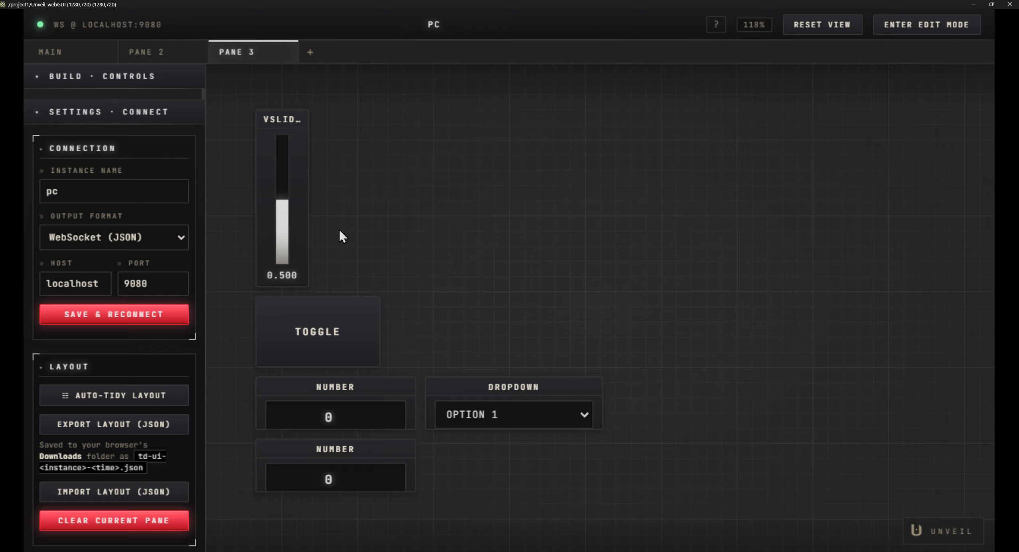
click(58, 44)
click(51, 82)
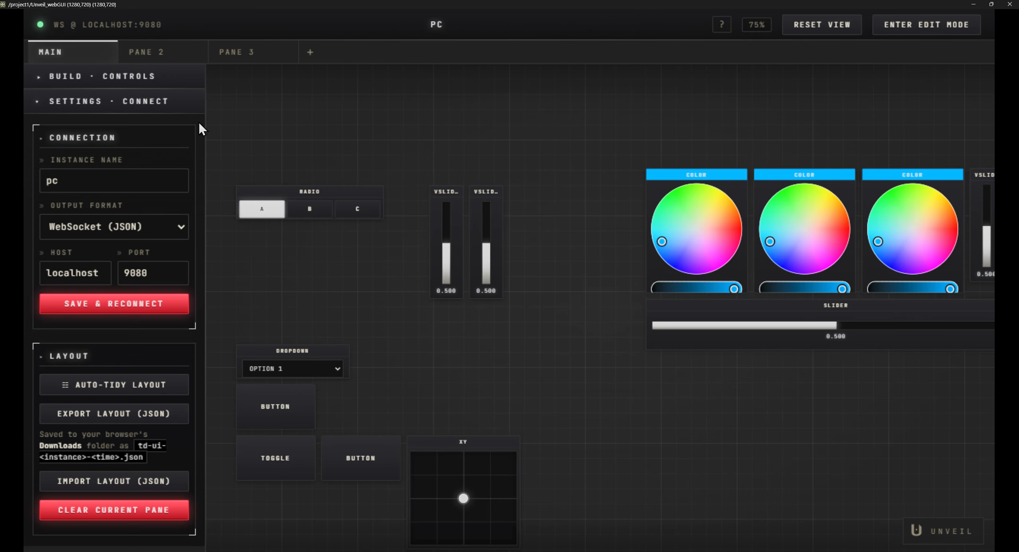
- Delete Pane 2 together with all its elements
click(179, 53)
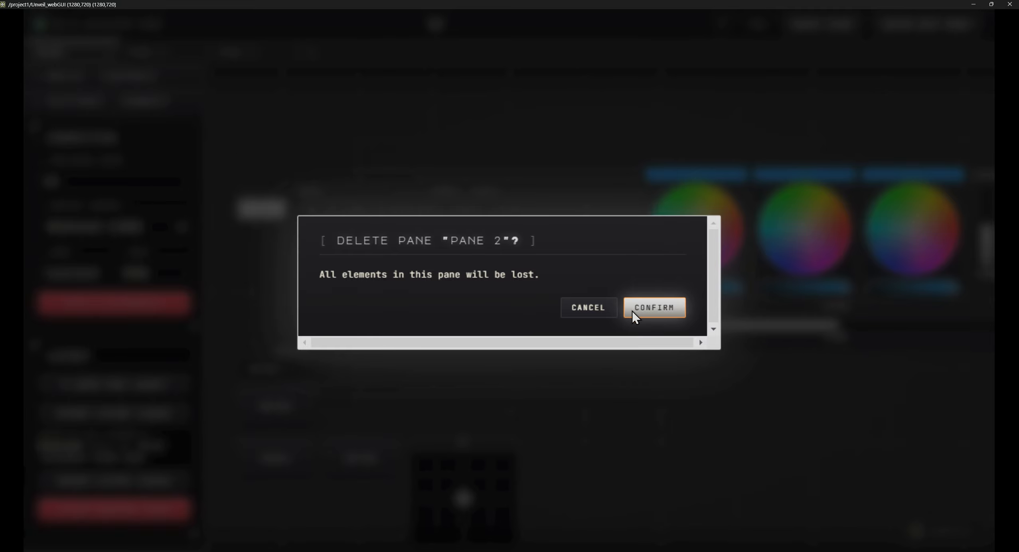
click(652, 308)
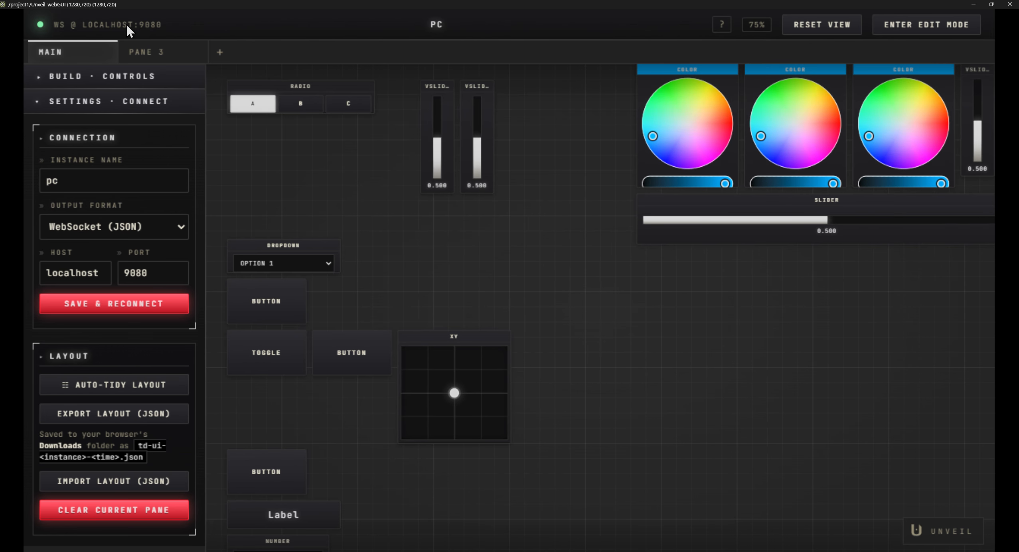
- Clear all elements from Pane 3 and delete that pane, leaving the main pane
click(150, 52)
click(114, 513)
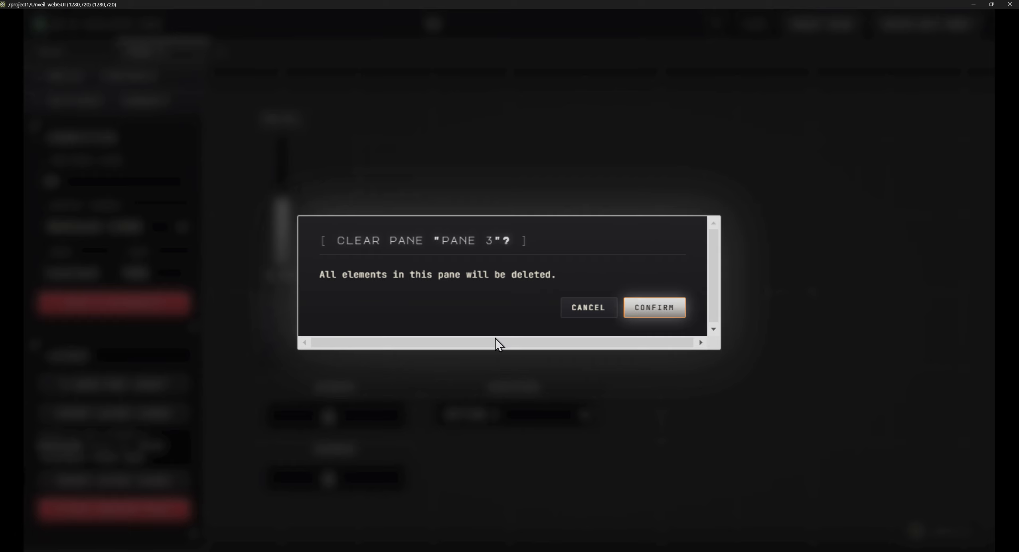
click(652, 308)
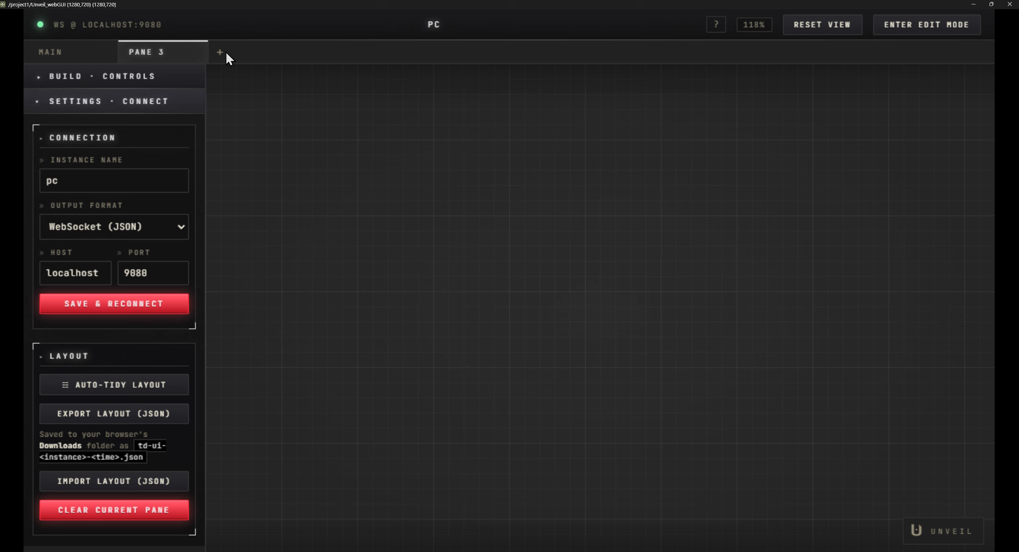
click(179, 53)
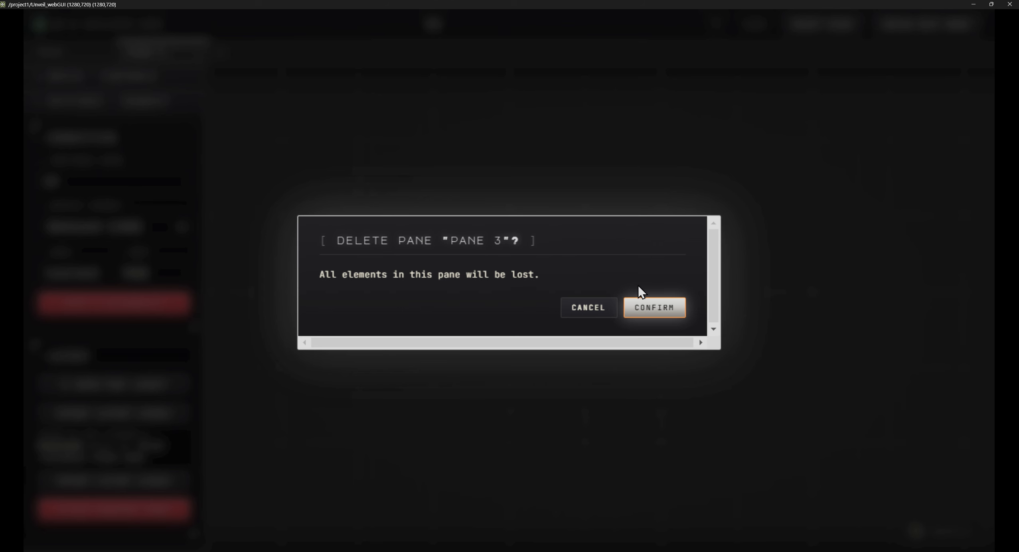
click(665, 313)
scroll(584, 301, down, 5)
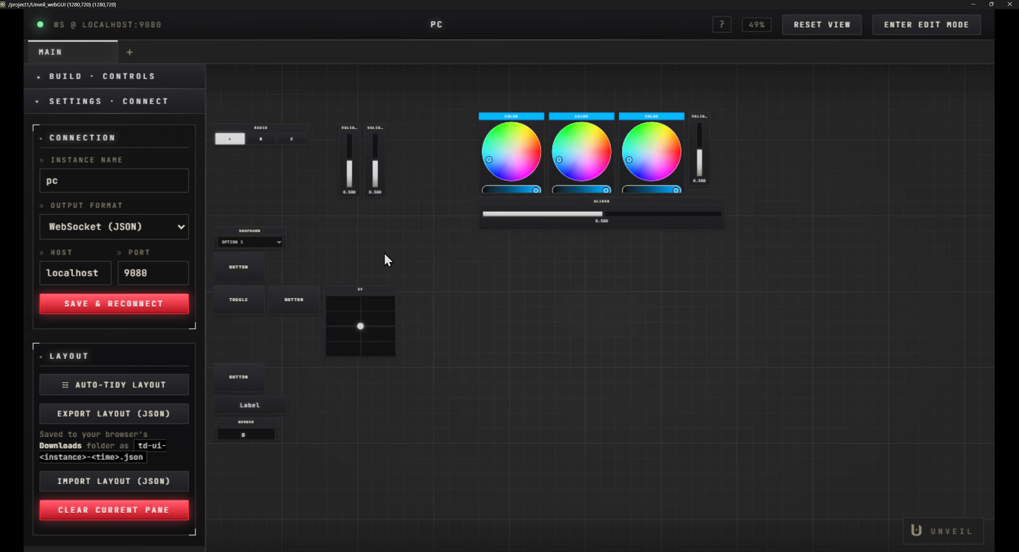
- Close the interface window to return to the TouchDesigner network and pulse Clear on the chopData component
click(1009, 6)
scroll(289, 335, up, 6)
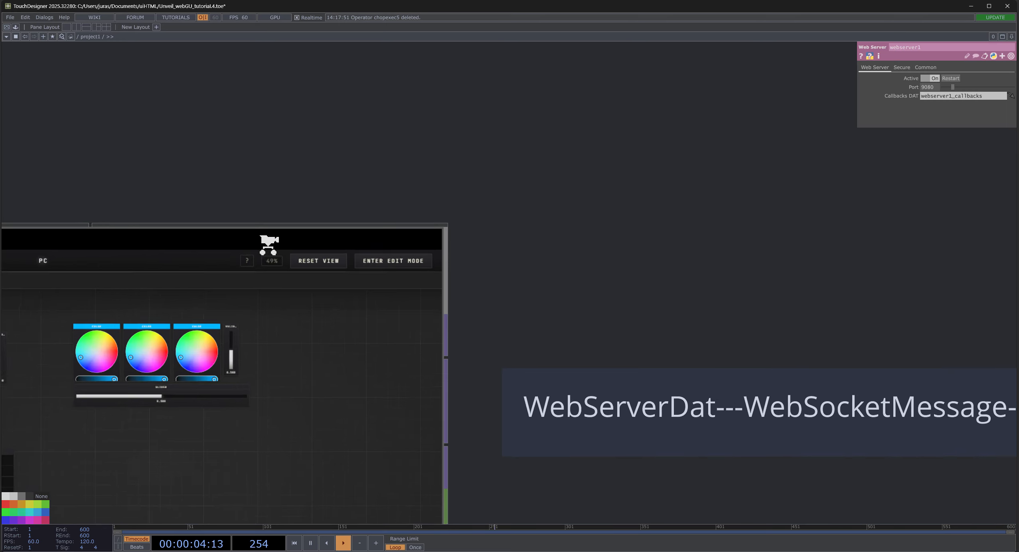
scroll(269, 244, down, 6)
click(702, 309)
click(943, 90)
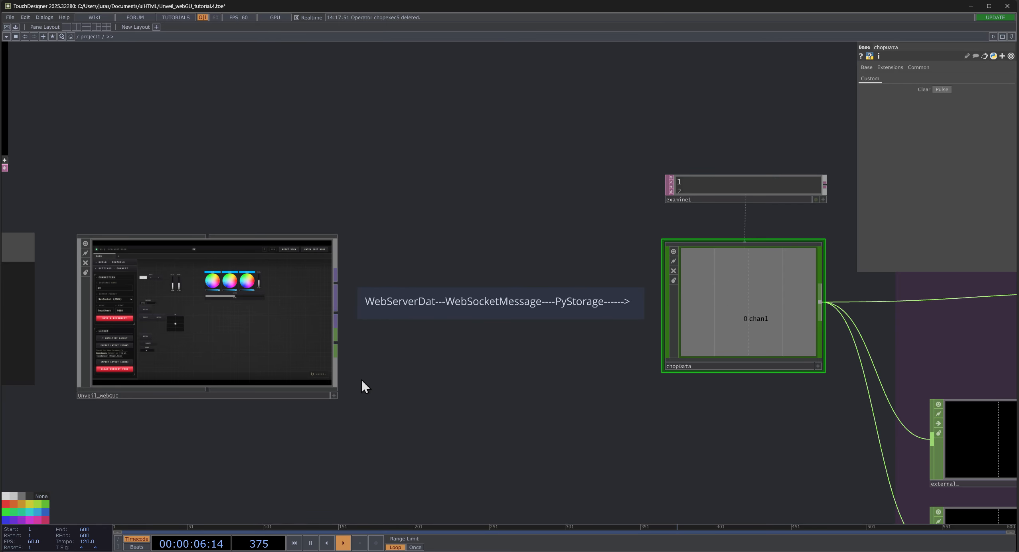
- Examine the Host group with webserver1, its callbacks and the Unveil_webGUI component in the project network
scroll(314, 289, up, 6)
scroll(325, 292, down, 3)
drag(280, 109, 511, 102)
scroll(524, 143, down, 2)
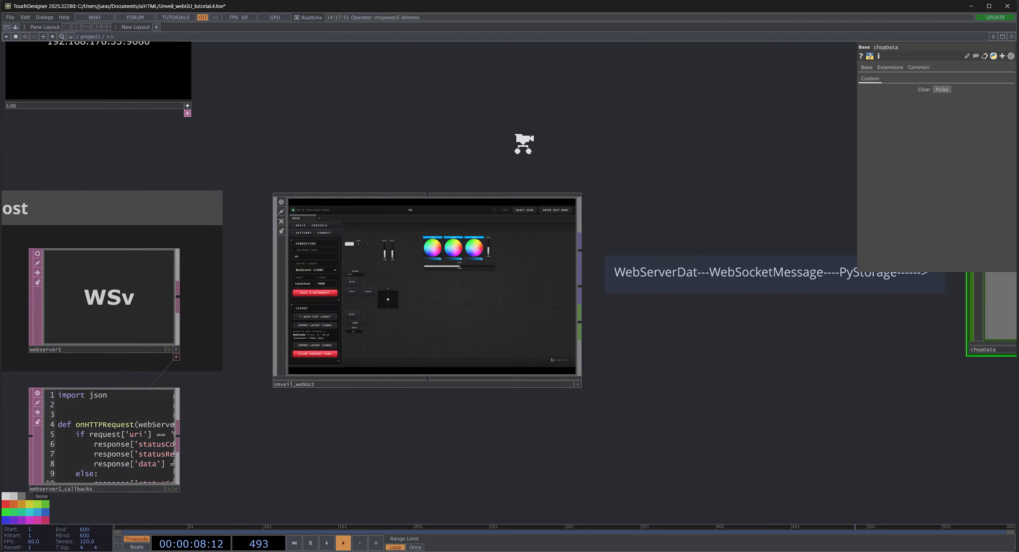
scroll(523, 144, down, 2)
scroll(289, 239, up, 6)
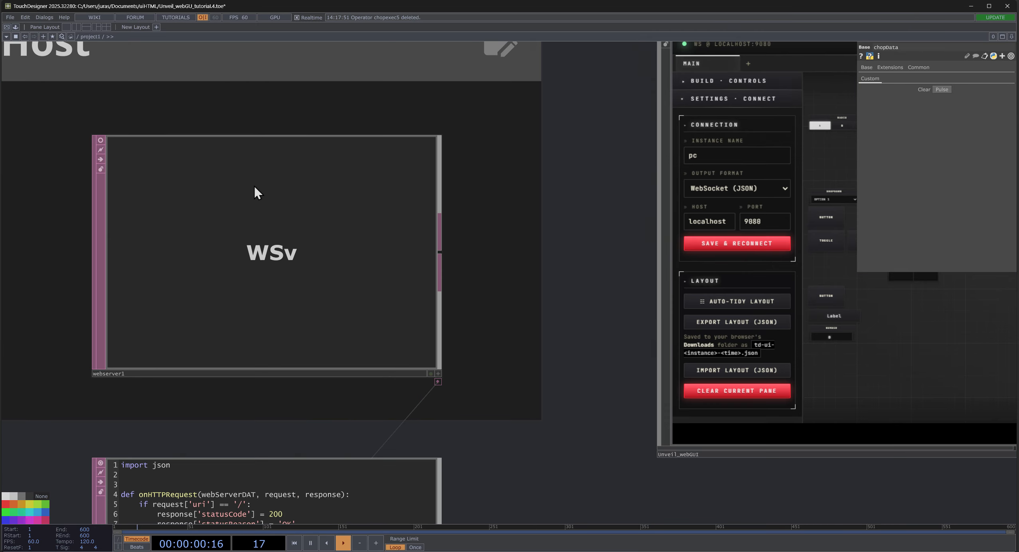
scroll(221, 267, down, 6)
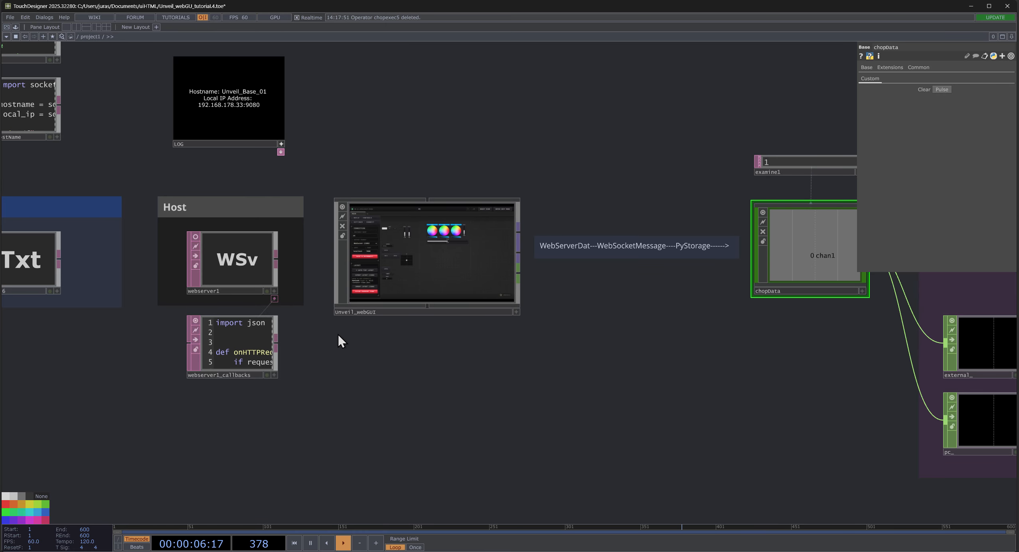
scroll(230, 376, up, 3)
scroll(321, 367, down, 5)
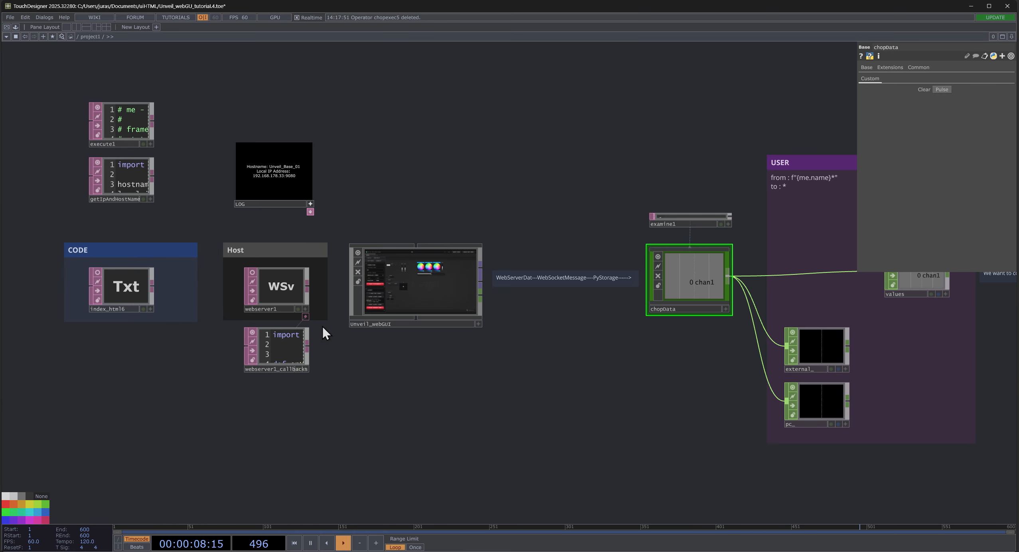
- Shift the index_html6 text operator slightly within the CODE group
scroll(147, 313, up, 4)
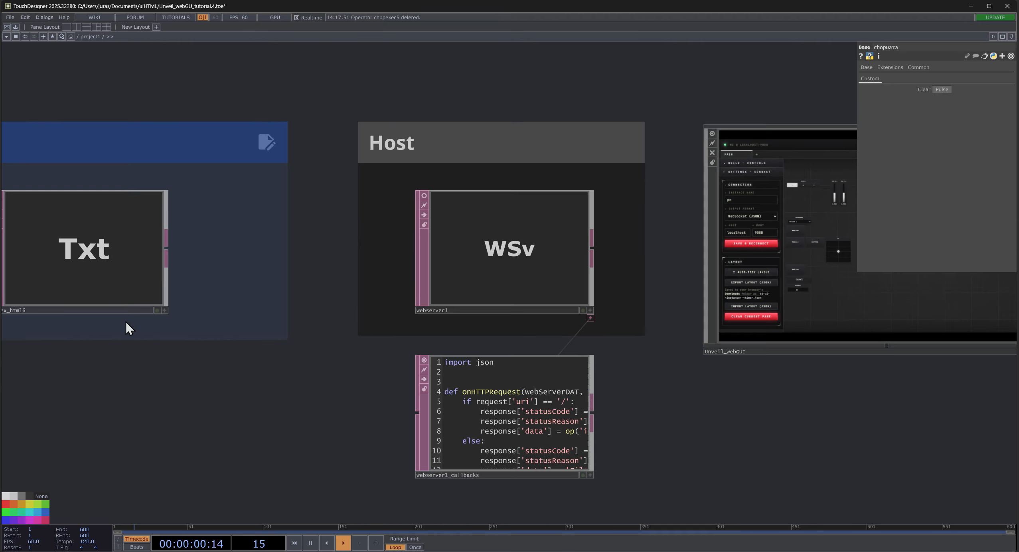
drag(123, 266, 124, 243)
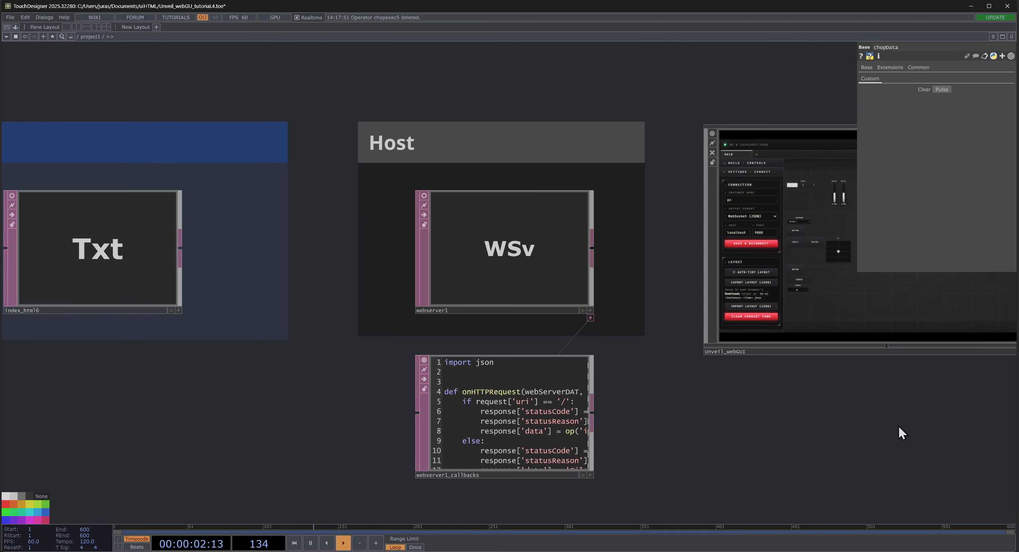
- Enter the Unveil_webGUI component, examine the operators around webrender1 and return to the project network
drag(899, 427, 522, 464)
scroll(482, 227, up, 4)
scroll(417, 249, up, 6)
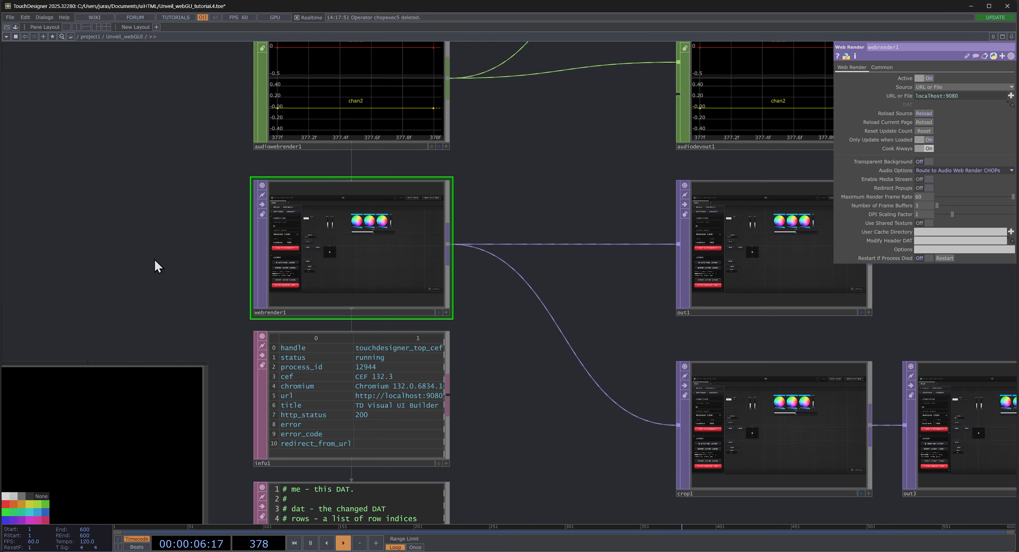
scroll(155, 261, down, 6)
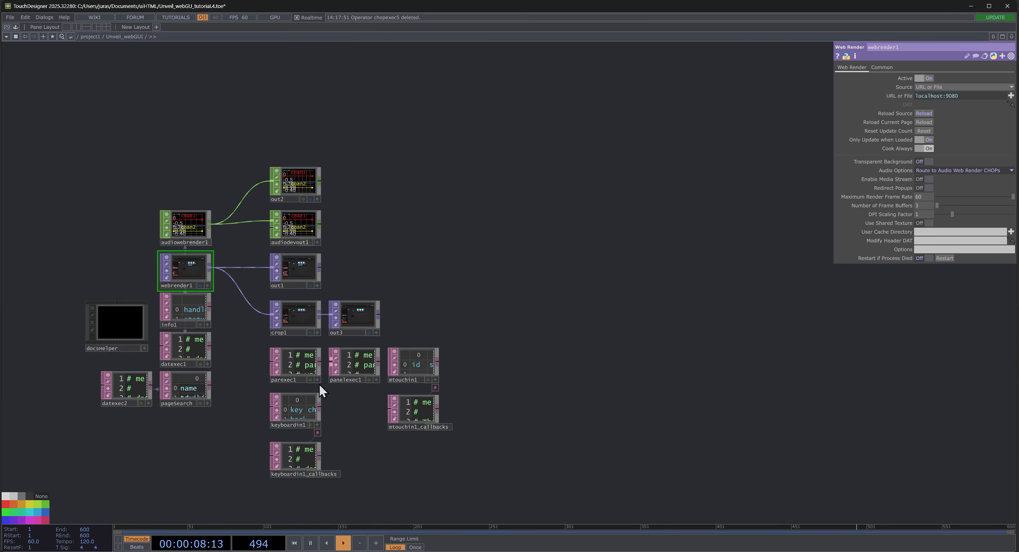
scroll(287, 379, up, 6)
scroll(126, 385, down, 9)
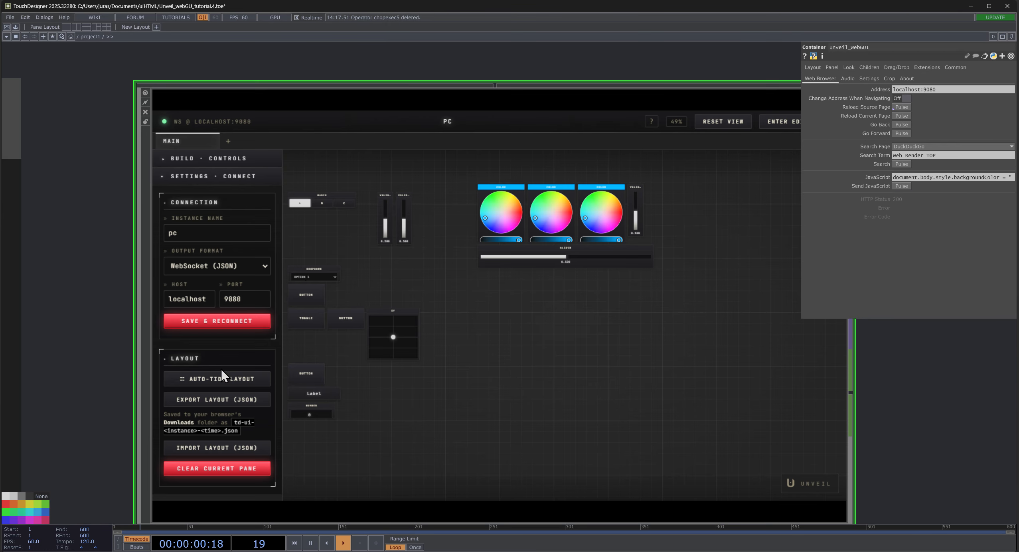
- Examine the Unveil_webGUI container with its interface preview and its Web Browser parameters
scroll(83, 200, down, 2)
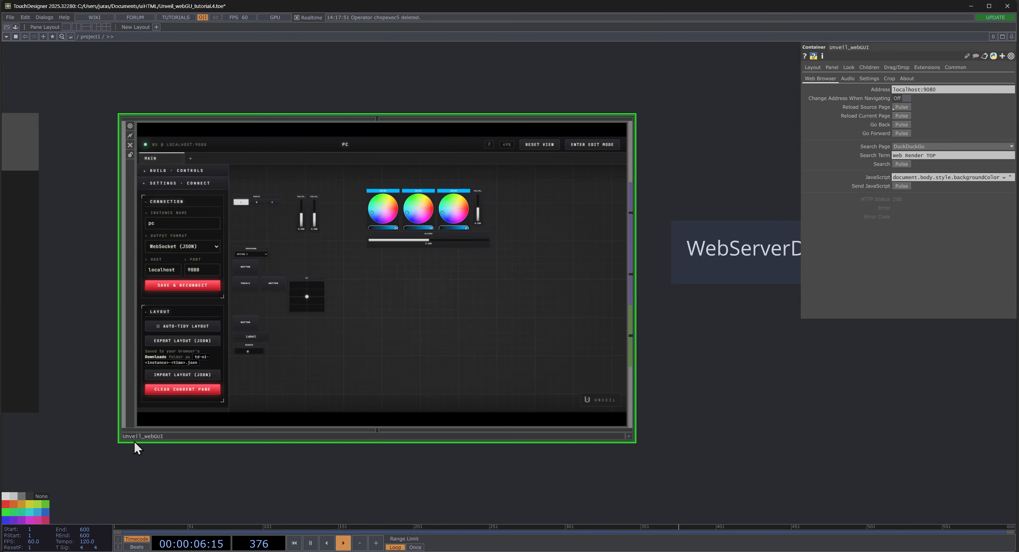
scroll(399, 262, up, 4)
scroll(373, 207, down, 4)
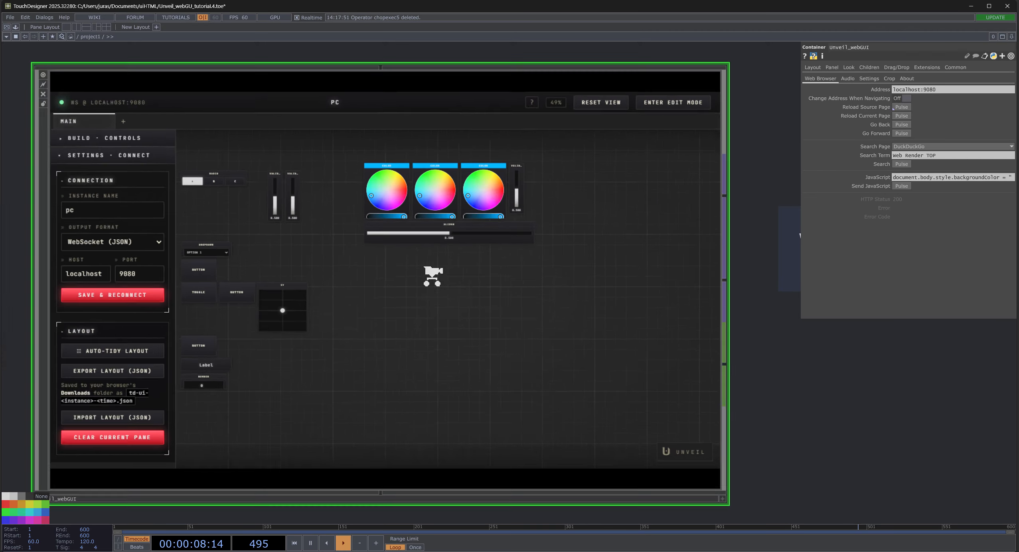
scroll(397, 246, up, 4)
scroll(407, 251, down, 4)
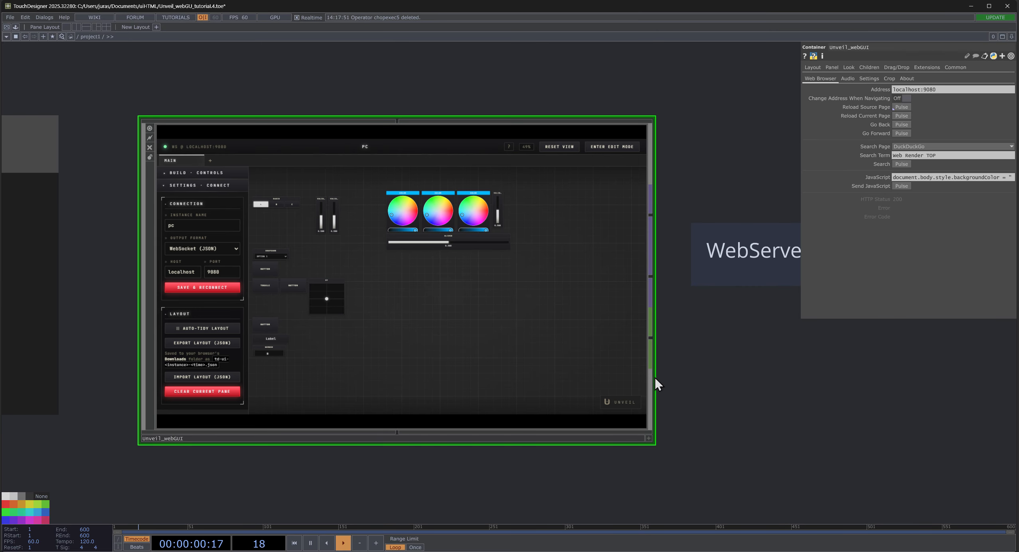
scroll(494, 304, down, 5)
drag(611, 397, 505, 404)
scroll(280, 320, up, 6)
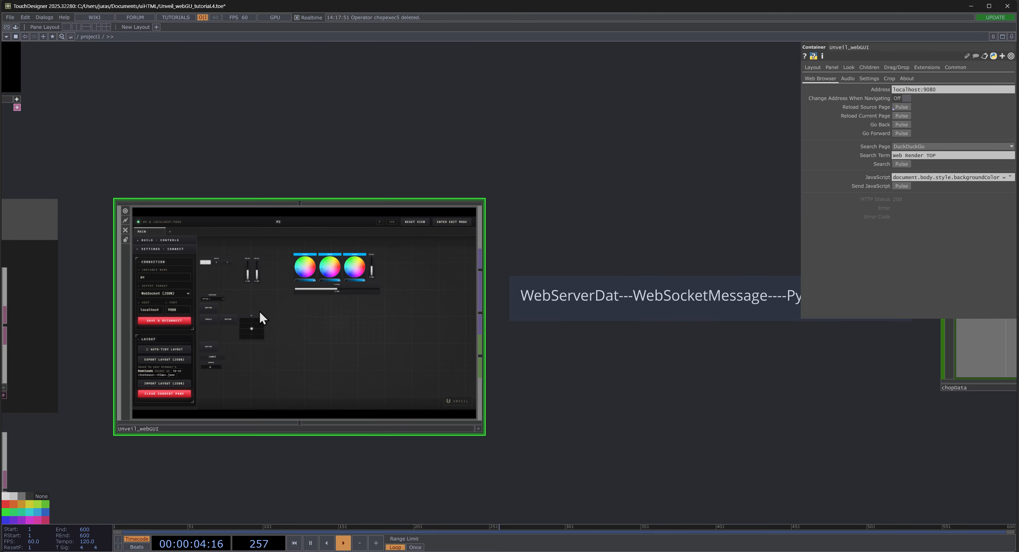
scroll(359, 350, down, 3)
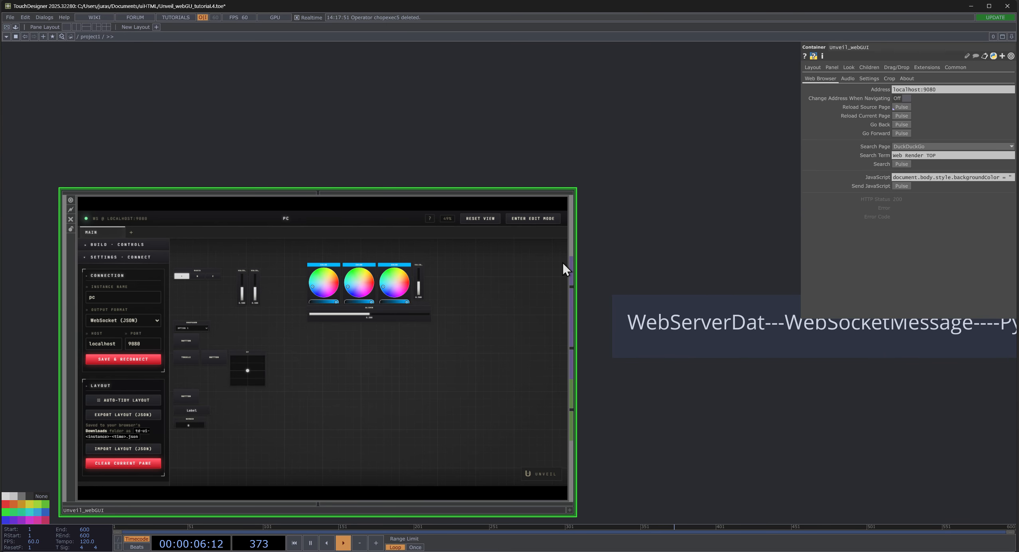
scroll(507, 302, down, 3)
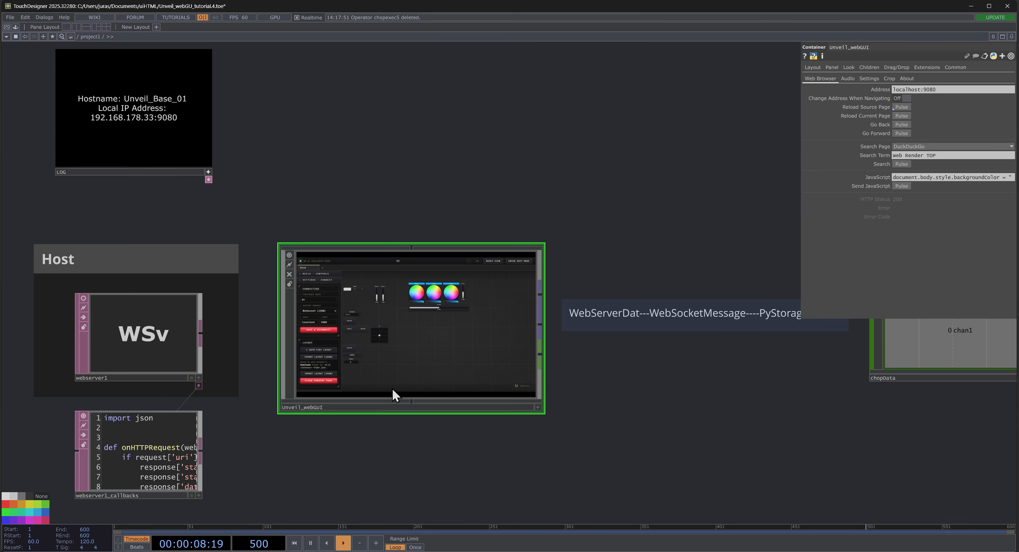
- Show the parameters of webserver1 and follow the data path past Unveil_webGUI to chopData
click(172, 334)
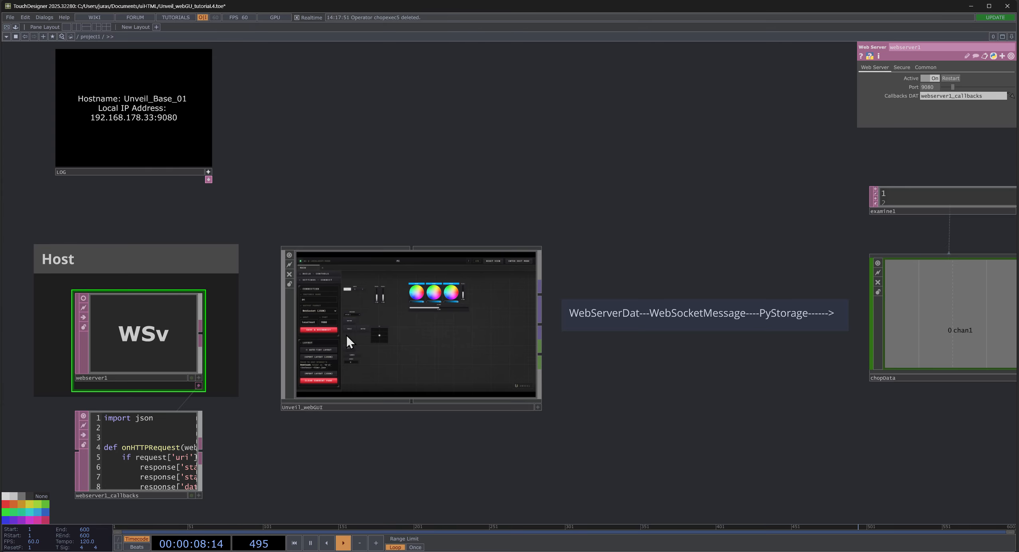
scroll(345, 343, up, 4)
scroll(346, 347, down, 4)
drag(698, 152, 551, 140)
scroll(269, 276, down, 2)
scroll(268, 274, up, 2)
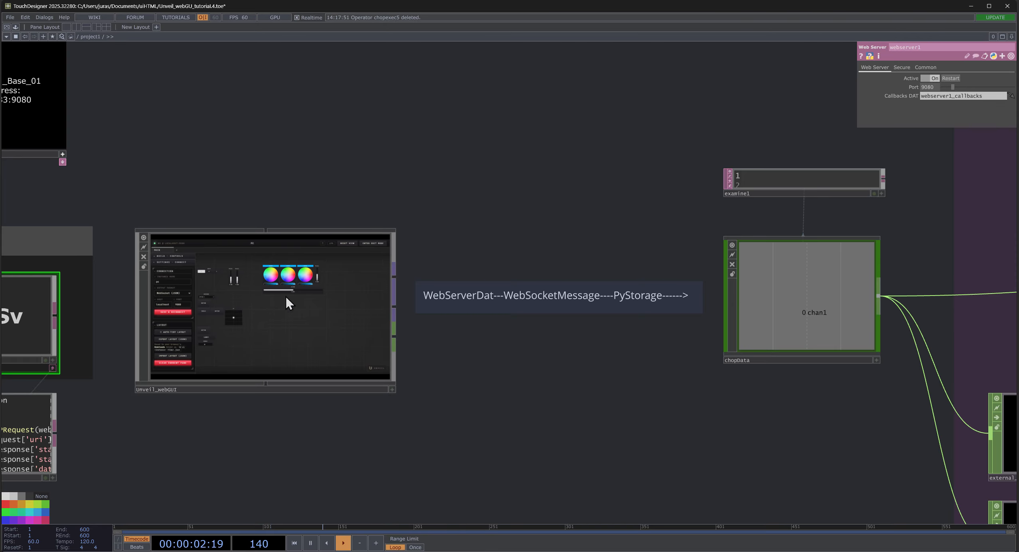
- Activate the Unveil_webGUI viewer and open the chopData view in its own window
click(281, 330)
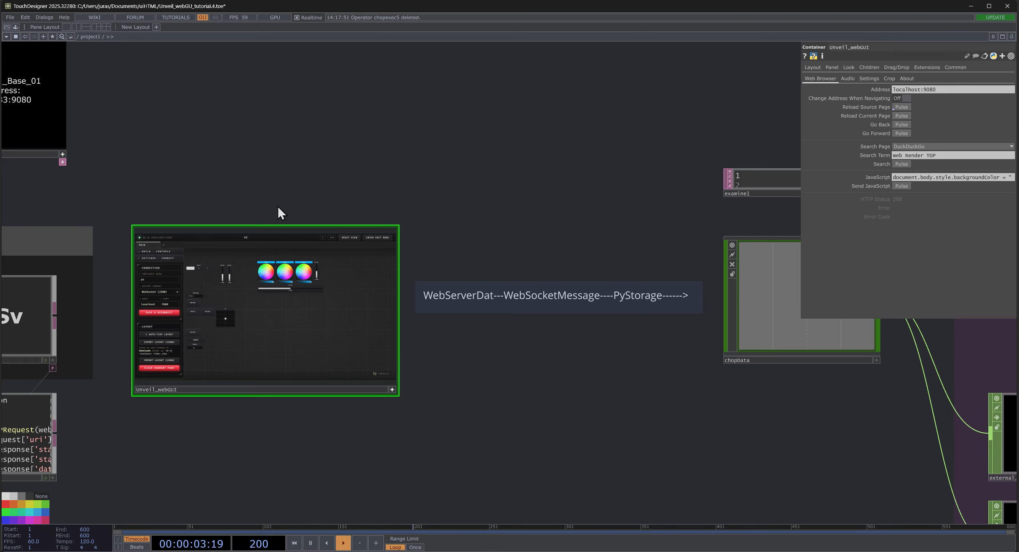
right_click(781, 273)
click(802, 253)
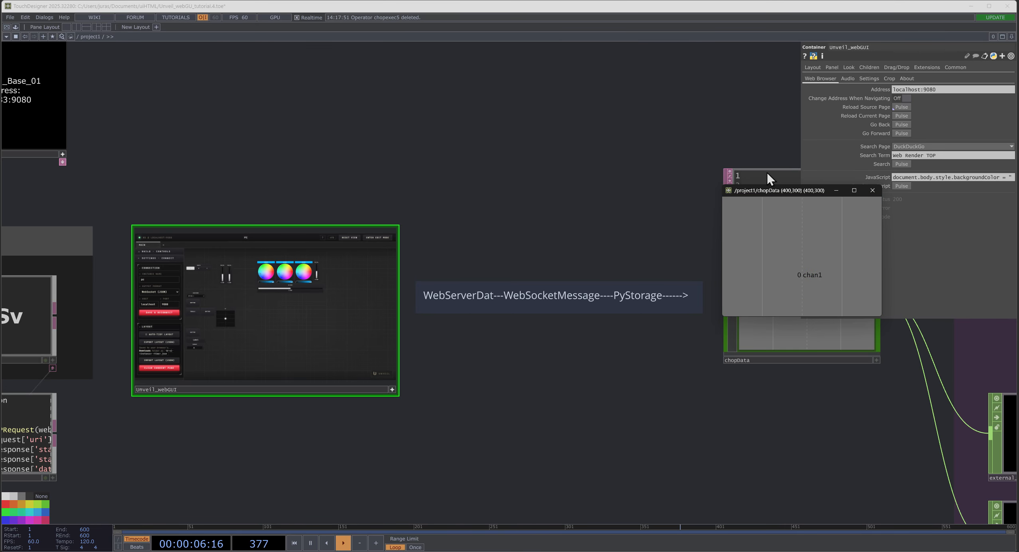
- Move the floating chopData window next to the Unveil_webGUI viewer and enlarge it to about 622 by 547
drag(747, 192, 491, 189)
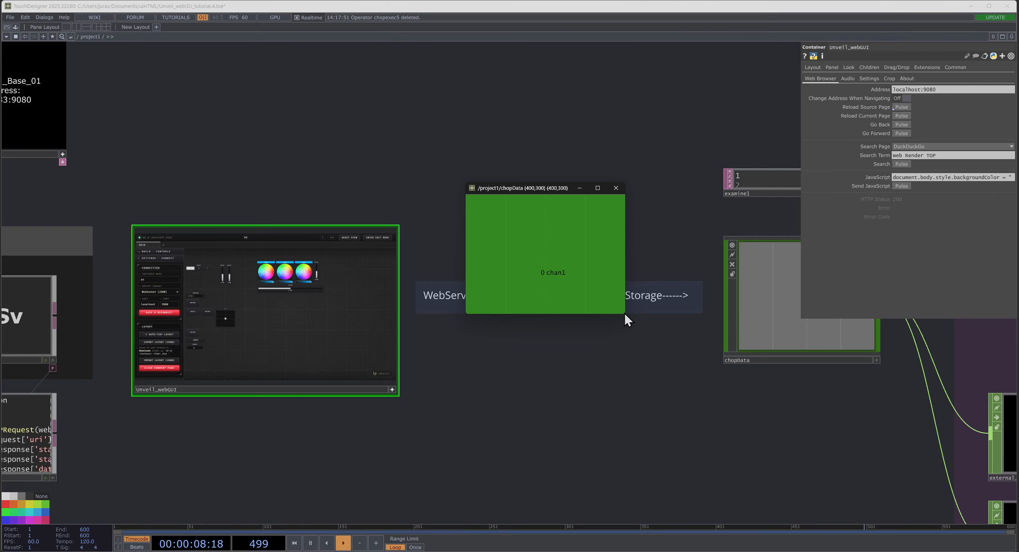
drag(625, 314, 715, 417)
drag(565, 188, 531, 191)
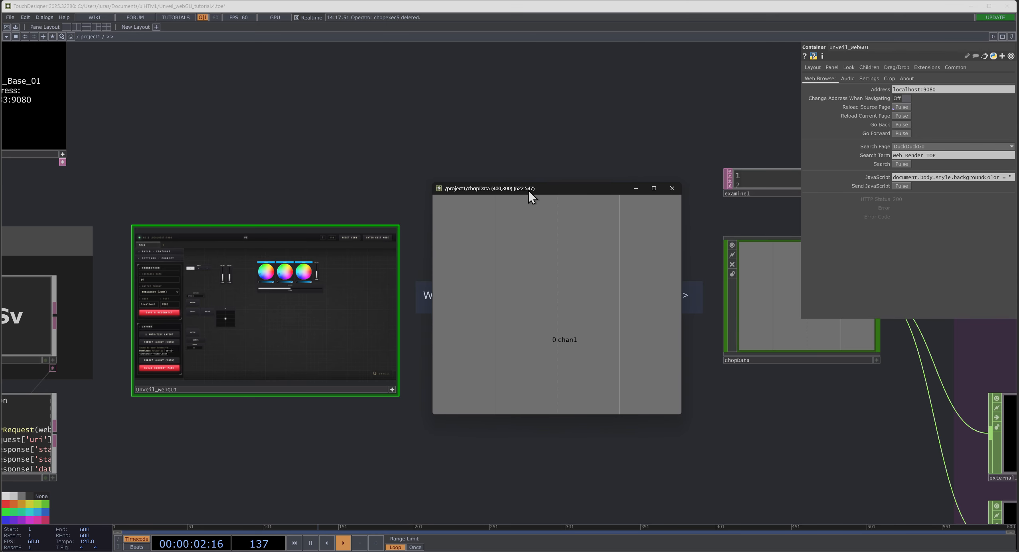
- Set the horizontal slider to 0.668 and the vertical sliders to 0.564 and 0.788, and cycle the radio group back to its first option
scroll(279, 161, up, 5)
drag(271, 165, 264, 27)
drag(337, 325, 367, 344)
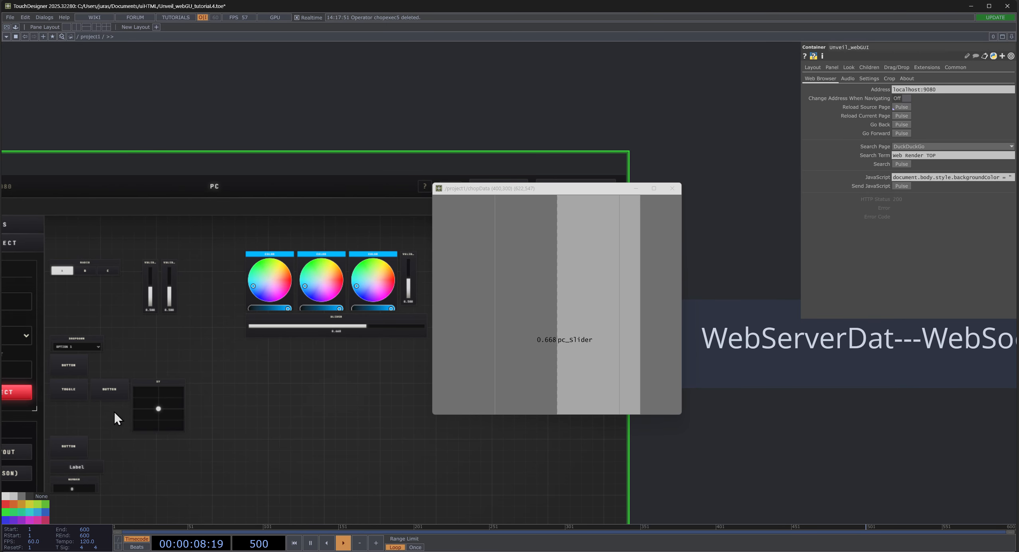
drag(149, 288, 170, 275)
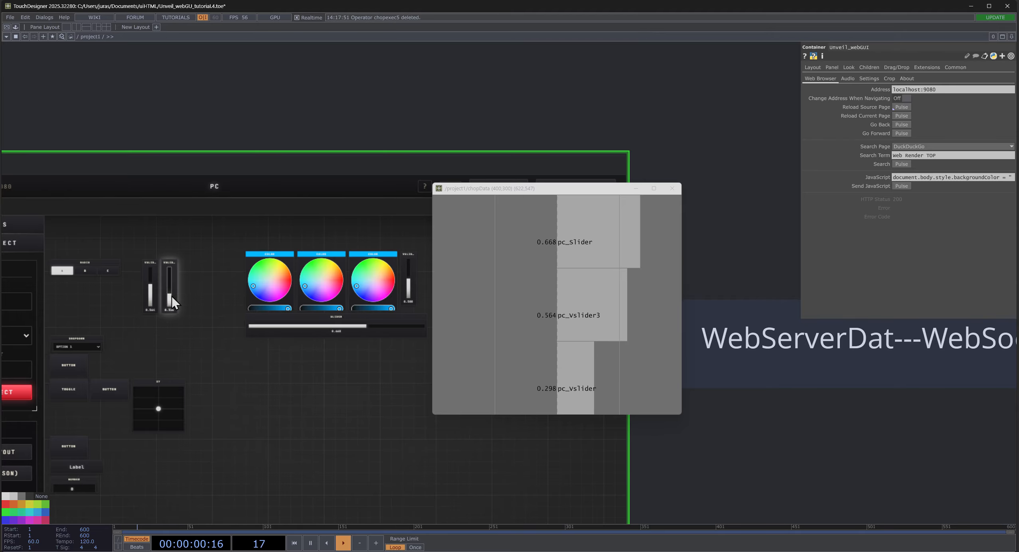
click(99, 269)
click(85, 270)
click(65, 273)
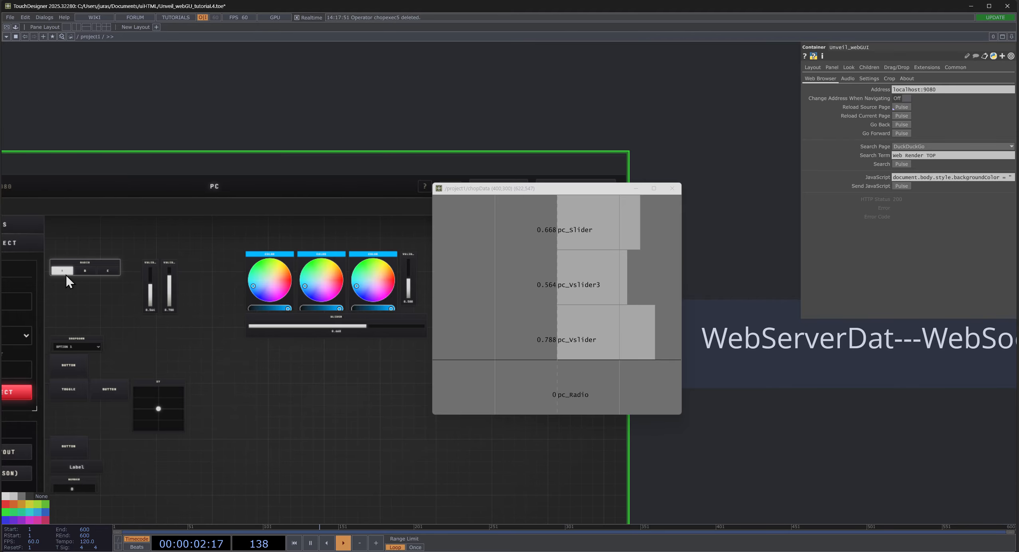
- Select the chopData component and clear its stored channels
scroll(696, 119, down, 10)
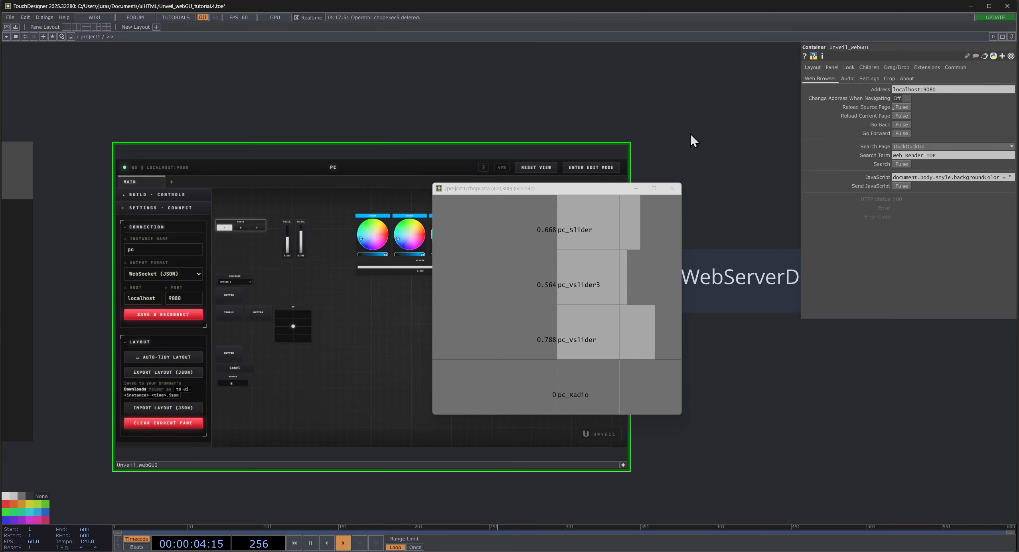
click(618, 162)
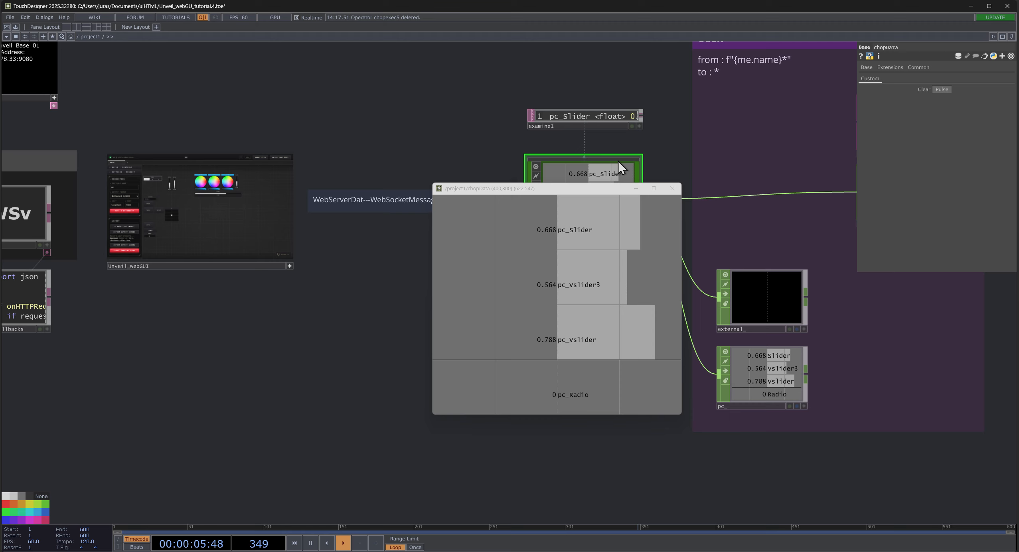
click(935, 90)
- Return to the Unveil_webGUI interface, bring the colour wheels into view and set the horizontal slider below them to 0.471
drag(325, 127, 387, 118)
scroll(291, 130, up, 5)
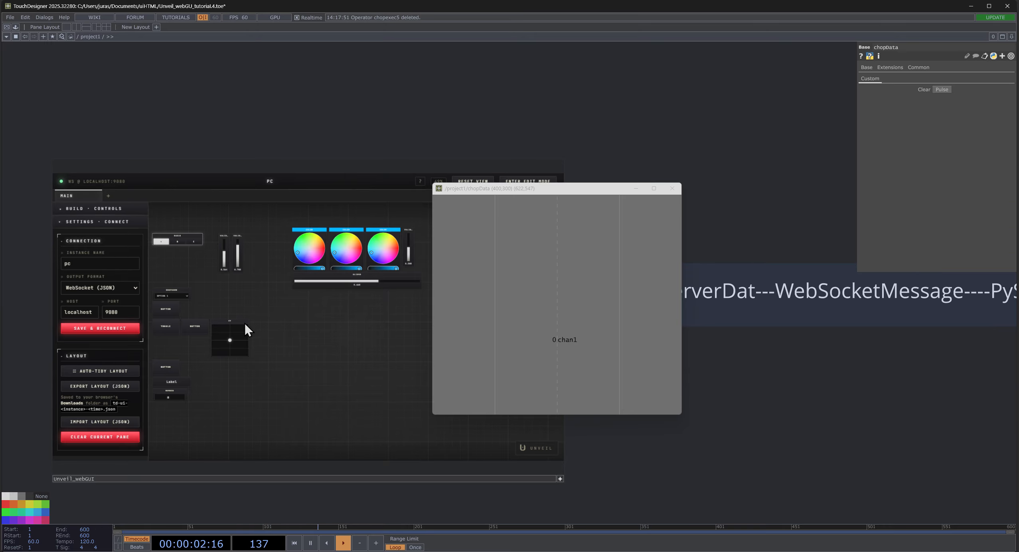
drag(248, 154, 144, 158)
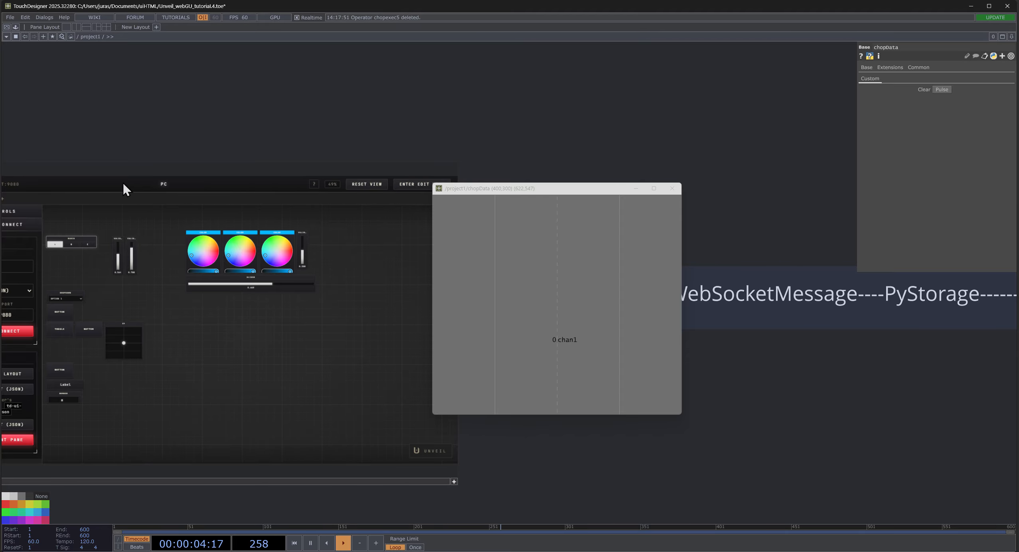
drag(109, 87, 205, 75)
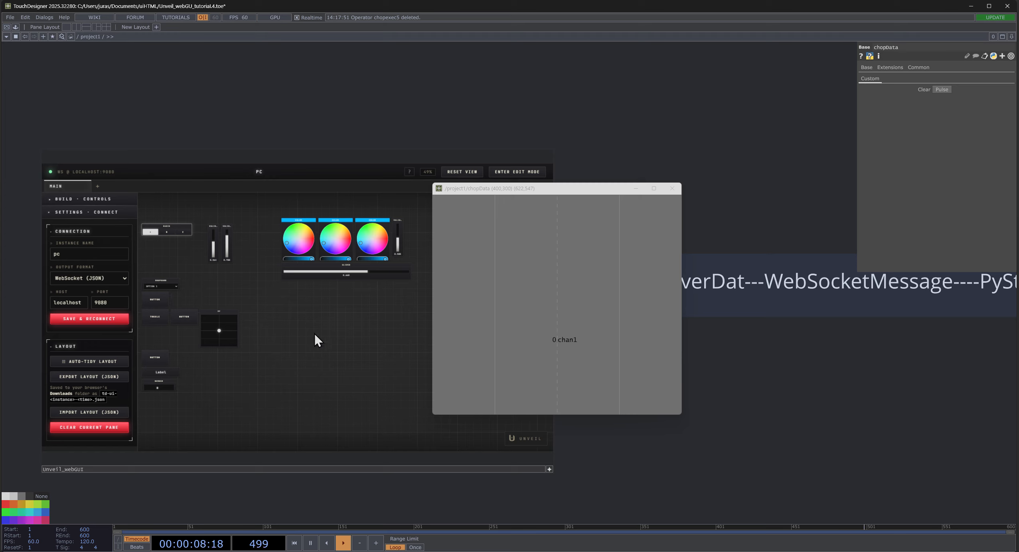
drag(315, 404, 360, 412)
scroll(259, 259, up, 5)
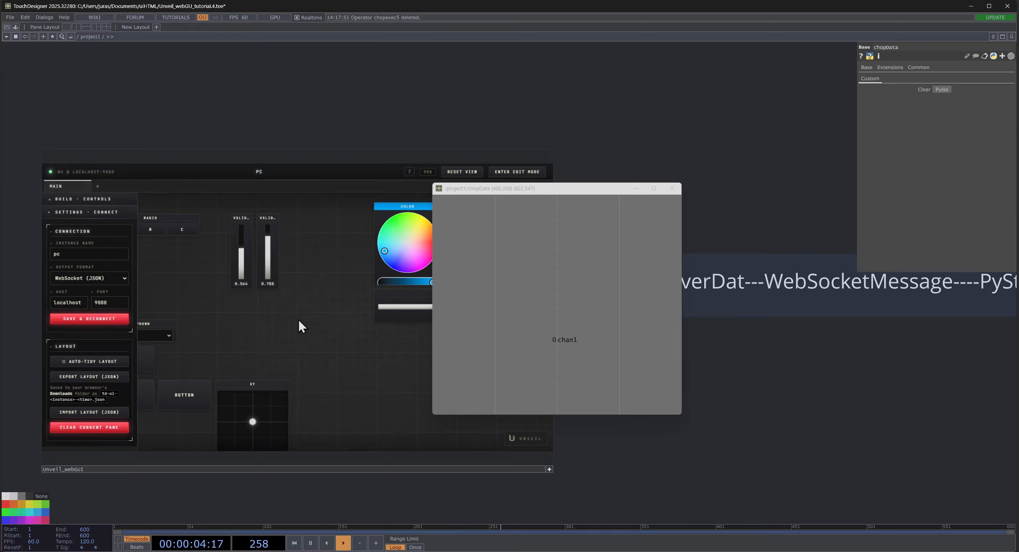
drag(292, 310, 174, 330)
drag(332, 407, 235, 386)
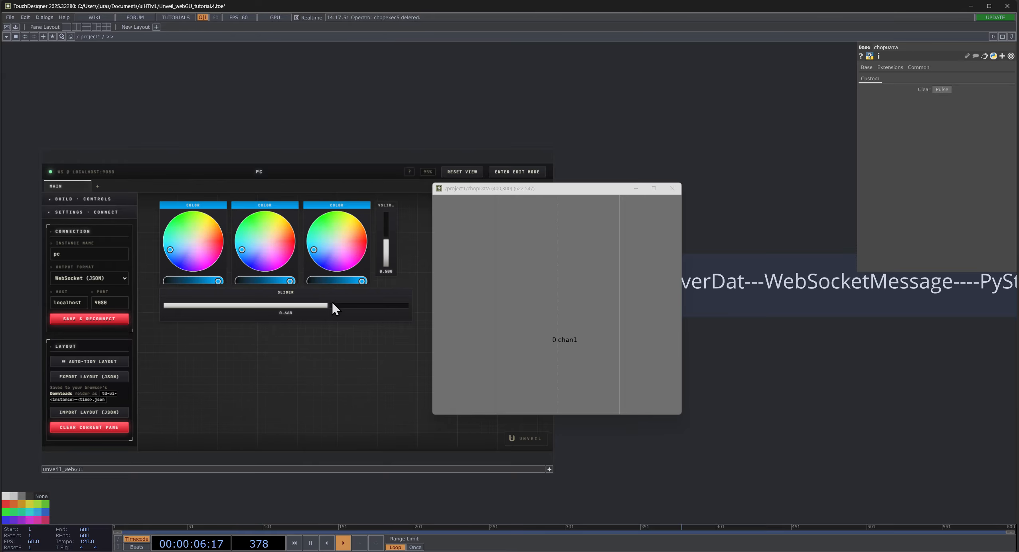
drag(324, 307, 268, 316)
click(278, 314)
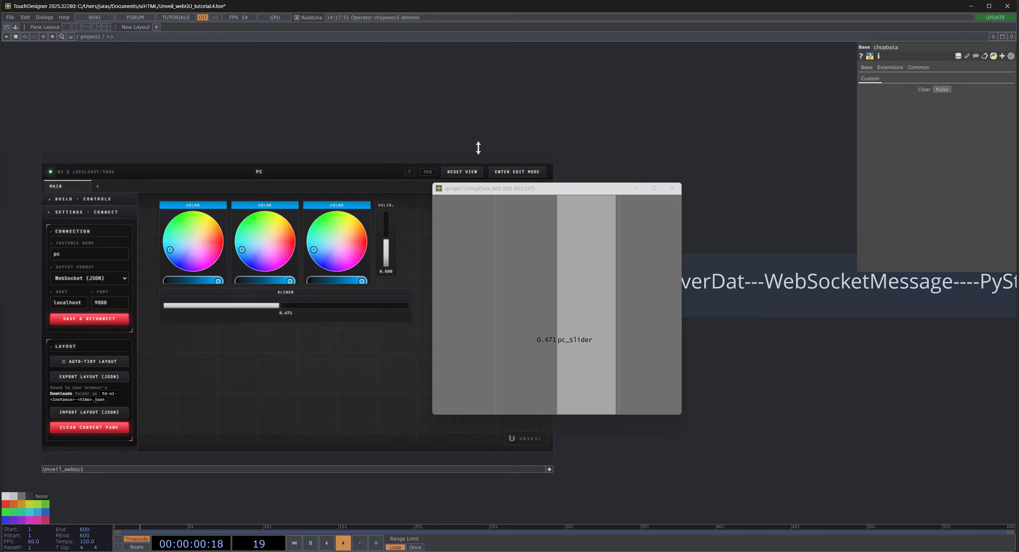
- Move the chopData window clear of the web interface and open the horizontal slider's settings in edit mode
drag(535, 191, 703, 198)
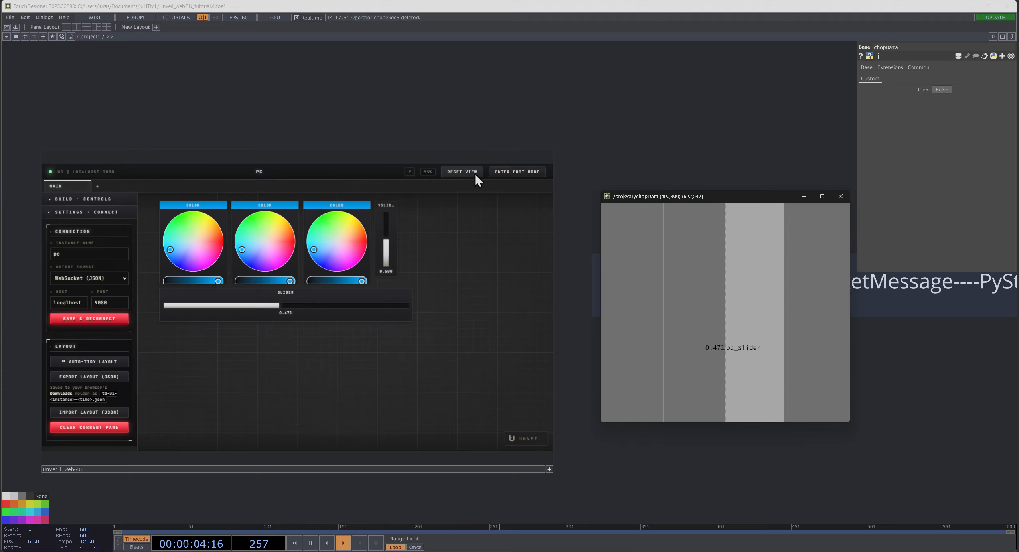
click(468, 194)
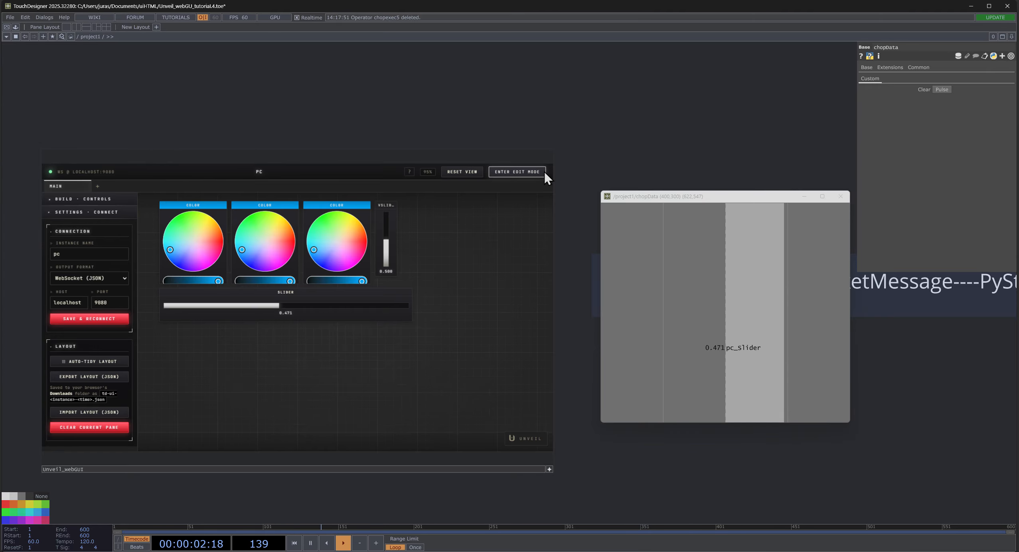
click(518, 172)
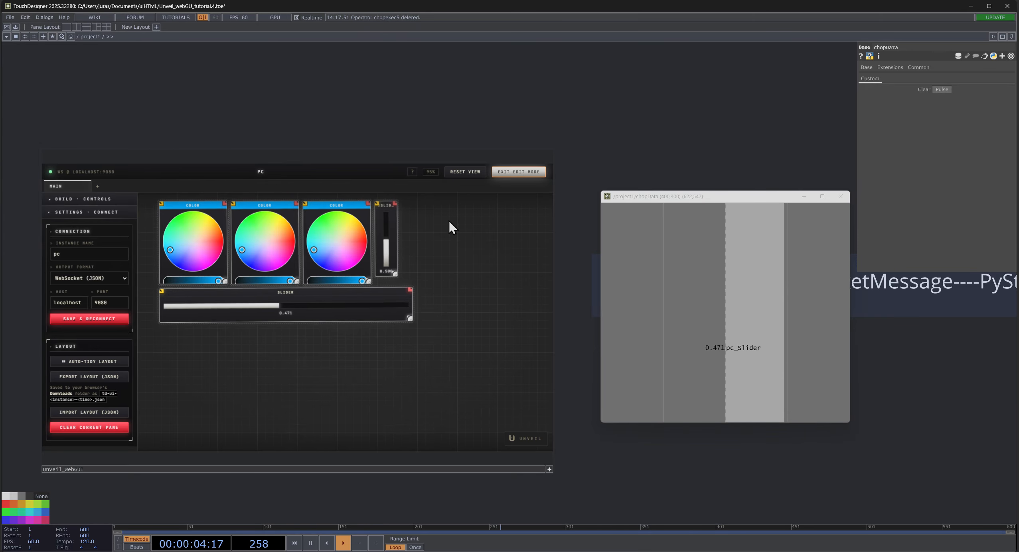
click(162, 290)
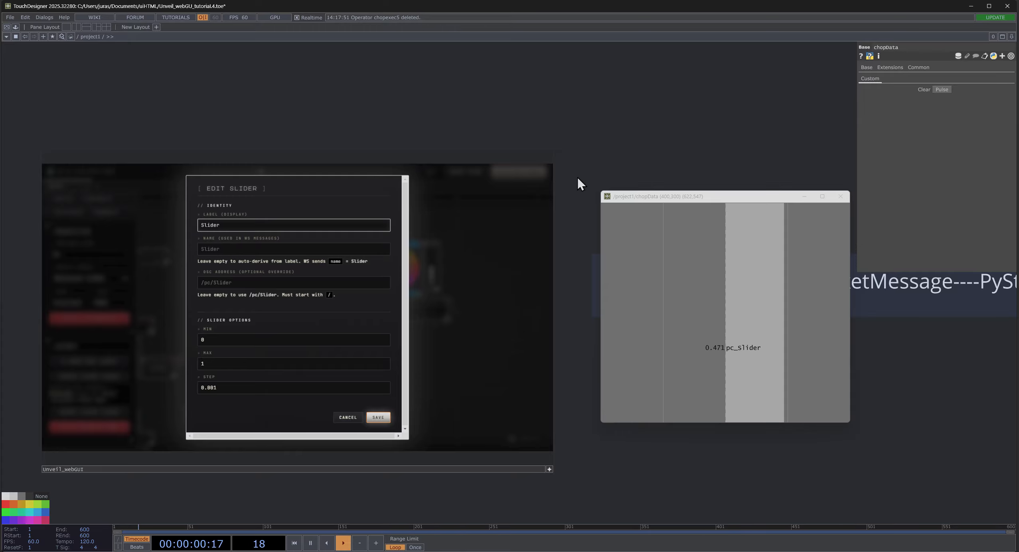
- Enter the pool component and show the parameters of its noise component
scroll(646, 144, down, 5)
drag(649, 144, 229, 250)
scroll(309, 281, down, 5)
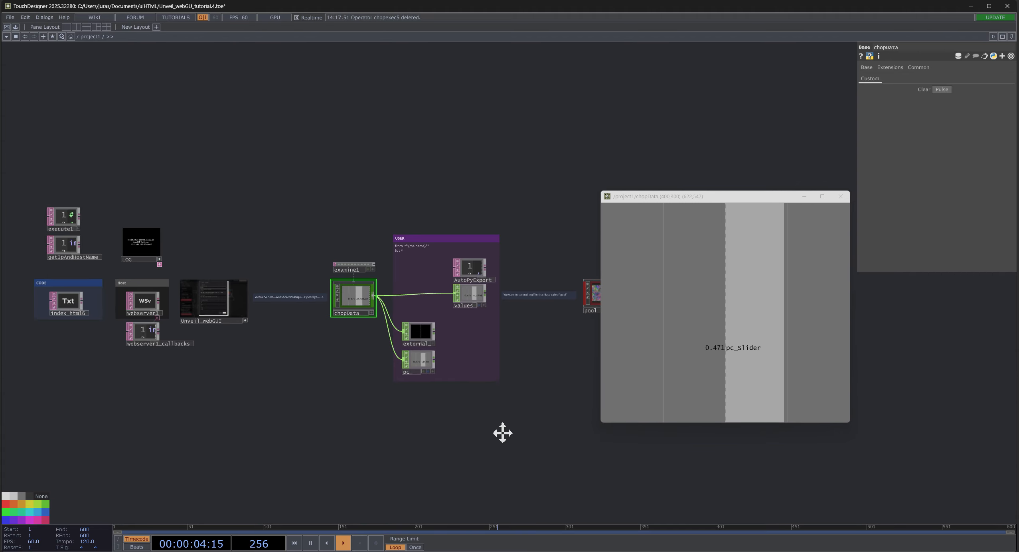
drag(503, 432, 378, 429)
scroll(467, 304, up, 7)
scroll(453, 332, up, 2)
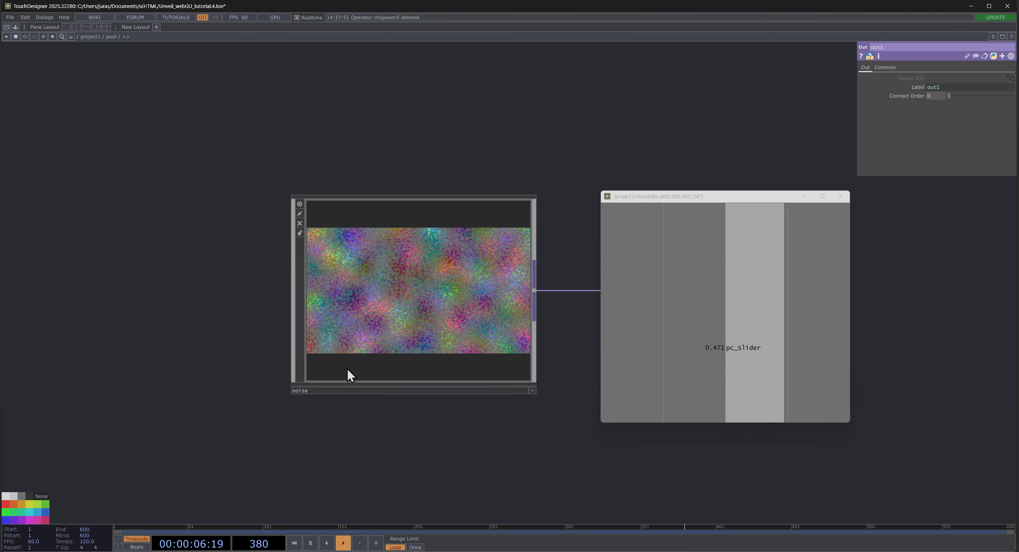
click(424, 269)
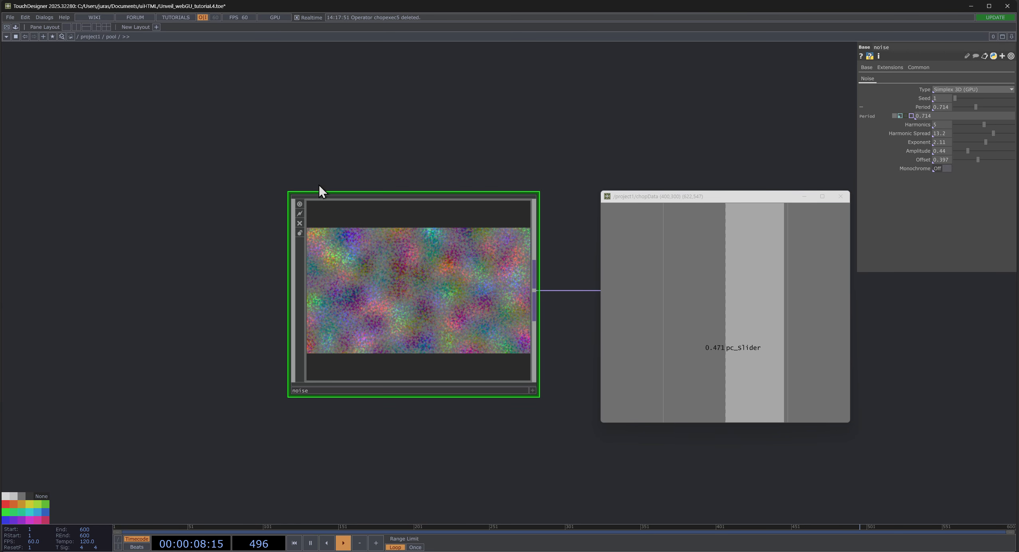
- Leave pool and return to the Edit Slider dialog in Unveil_webGUI, placing the chopData window below the chopData operator
key(u)
scroll(329, 244, down, 4)
drag(344, 175, 621, 127)
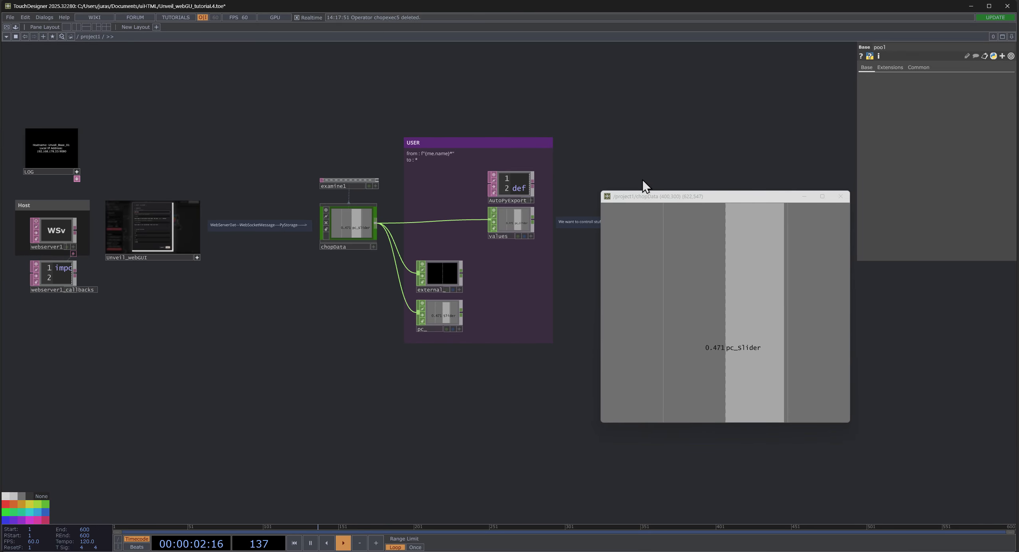
drag(638, 198, 306, 289)
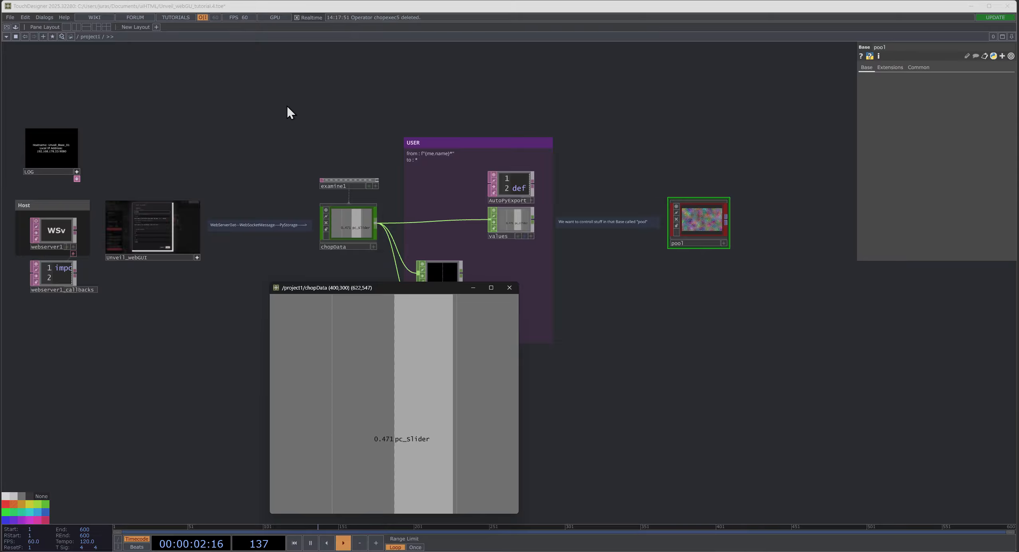
scroll(240, 175, up, 10)
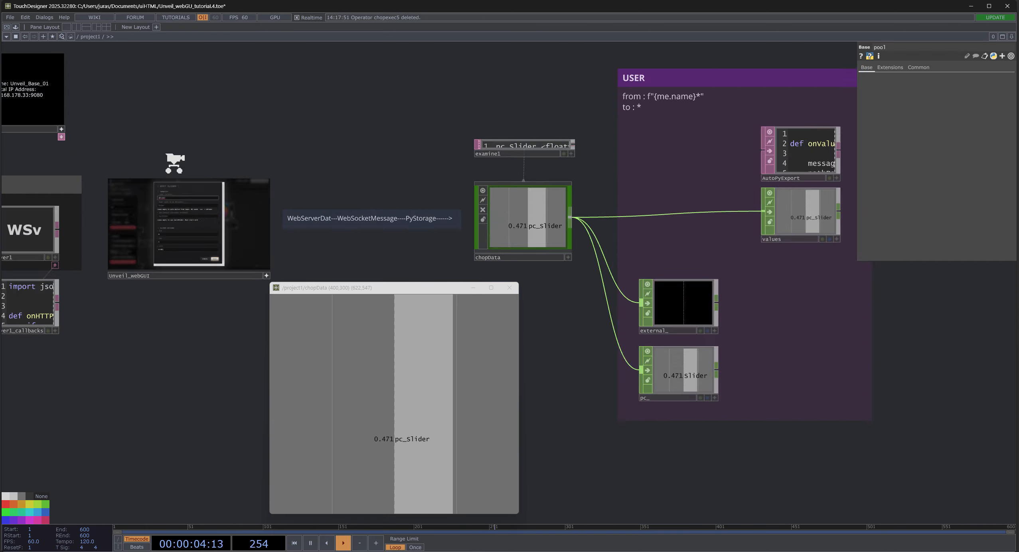
drag(349, 46, 365, 41)
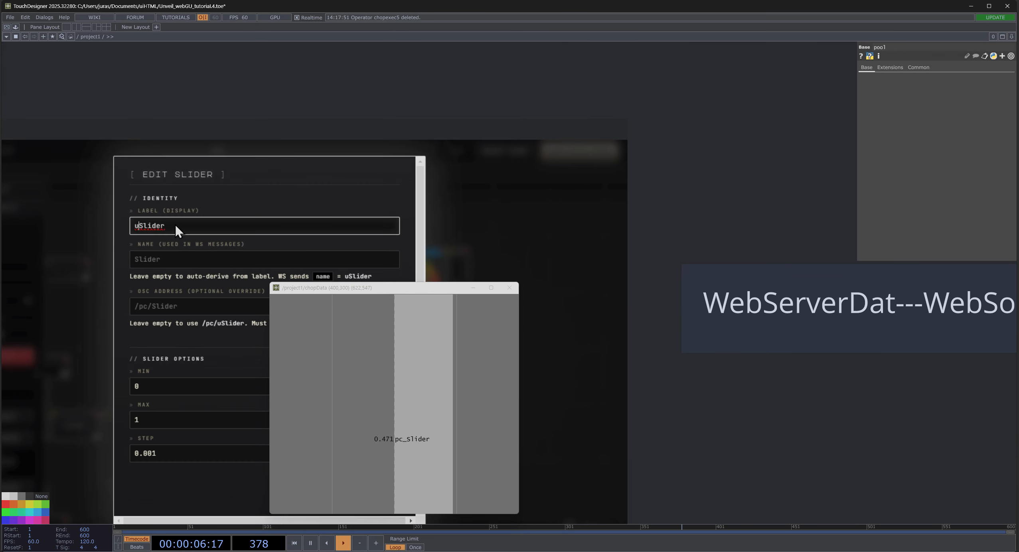
- Replace the horizontal slider's display label with "Period Noise"
drag(175, 226, 130, 247)
text(Per)
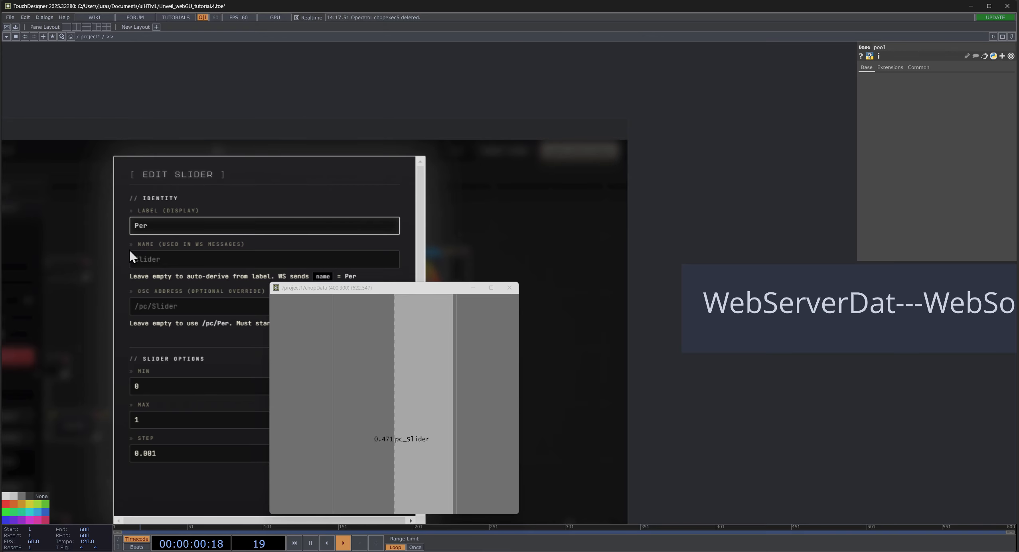
text(iod N)
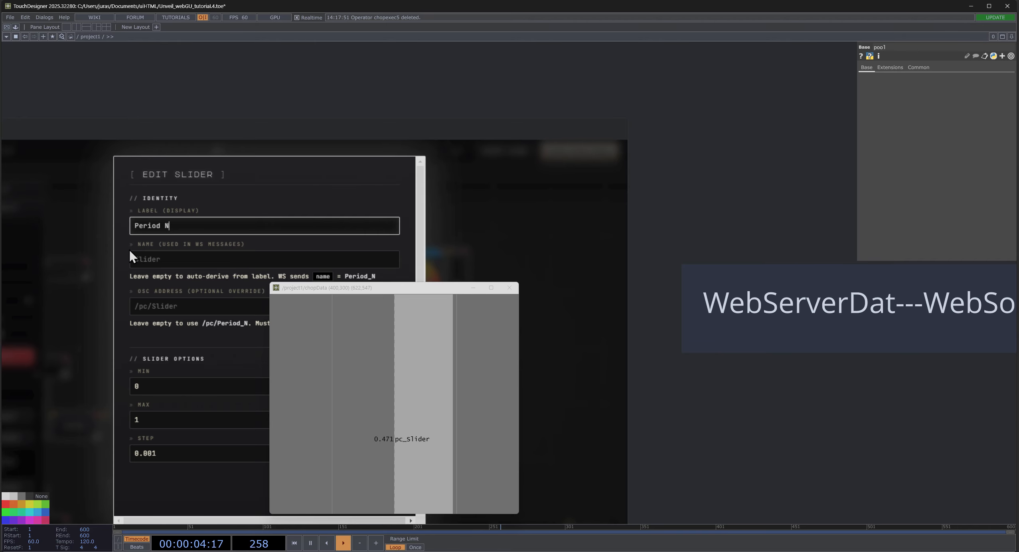
text(oise)
- Activate the slider's message name field and move the chopData window off the Edit Slider dialog
click(183, 260)
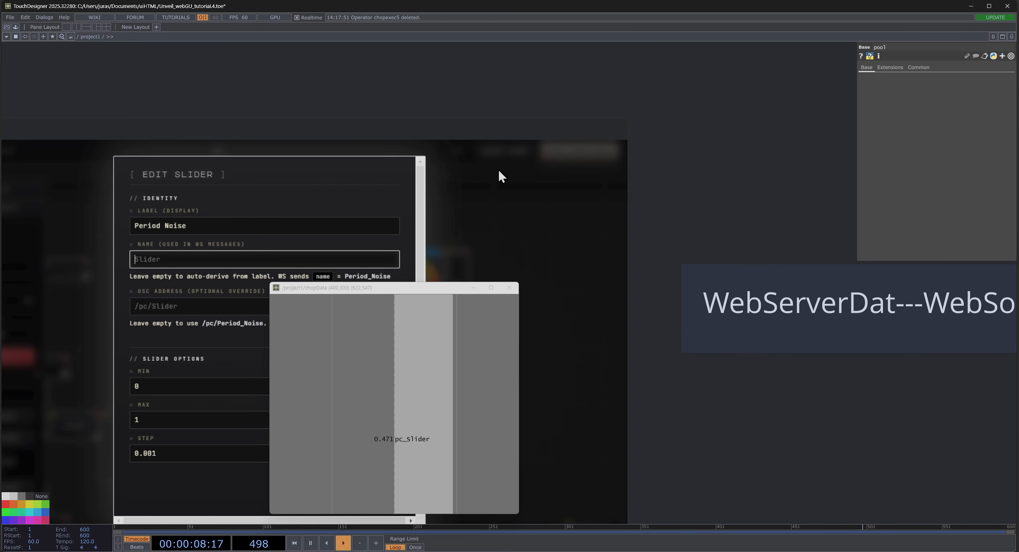
scroll(164, 120, up, 5)
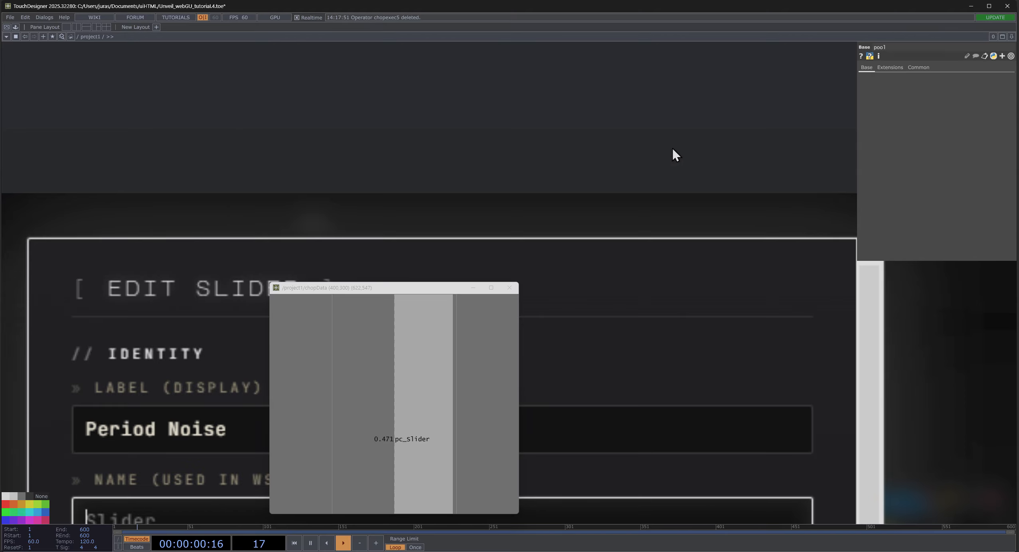
scroll(648, 86, down, 2)
drag(380, 292, 892, 261)
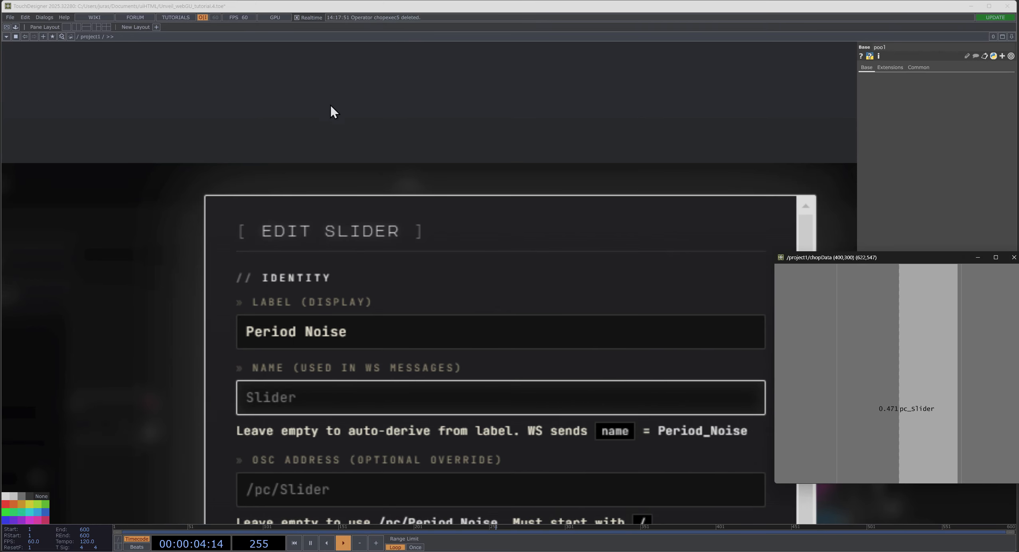
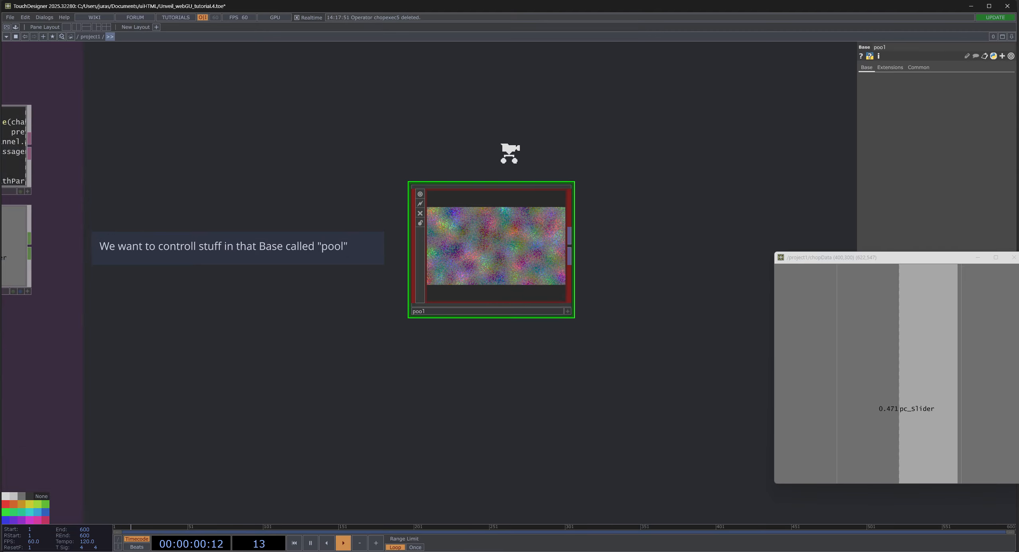
- Return to the Edit Slider dialog in Unveil_webGUI and set the slider's message name to "/pool/noise:Period"
scroll(379, 367, up, 5)
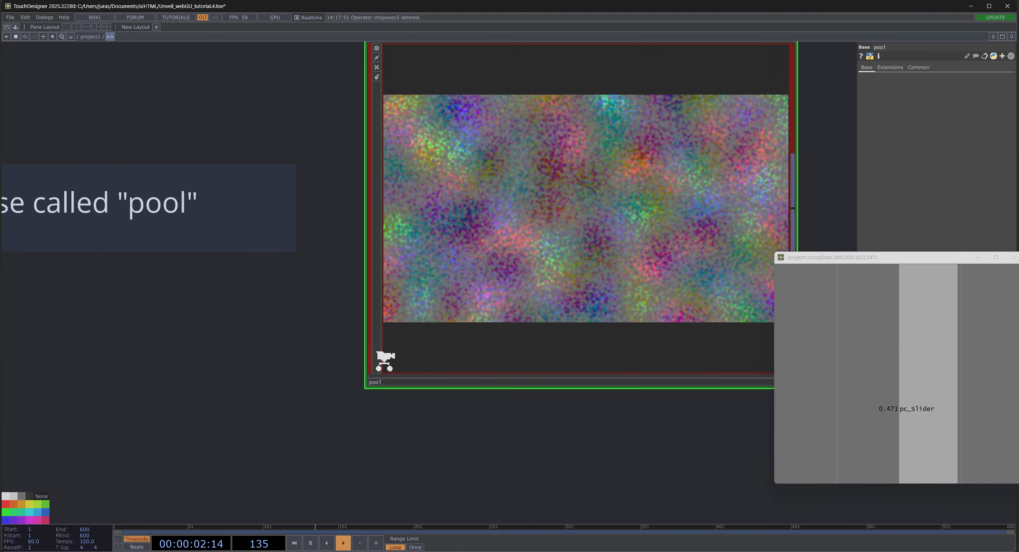
scroll(369, 406, down, 12)
drag(128, 265, 378, 146)
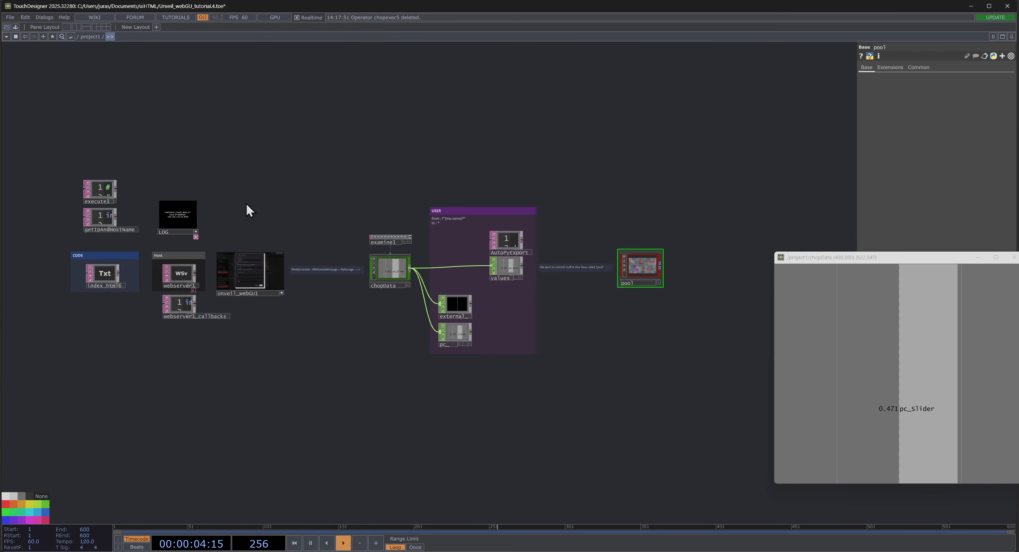
scroll(239, 204, up, 9)
drag(366, 407, 400, 224)
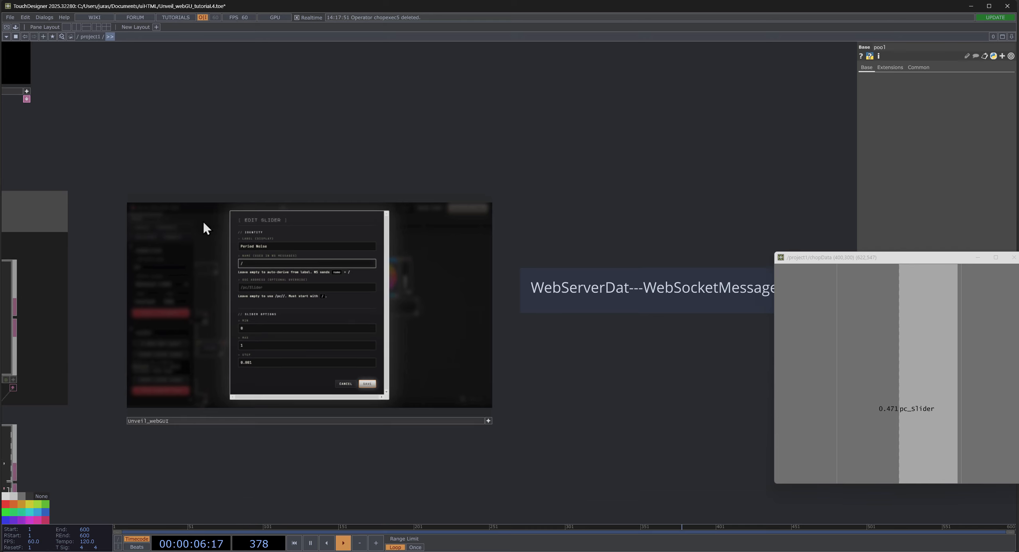
scroll(315, 151, up, 5)
drag(318, 155, 363, 50)
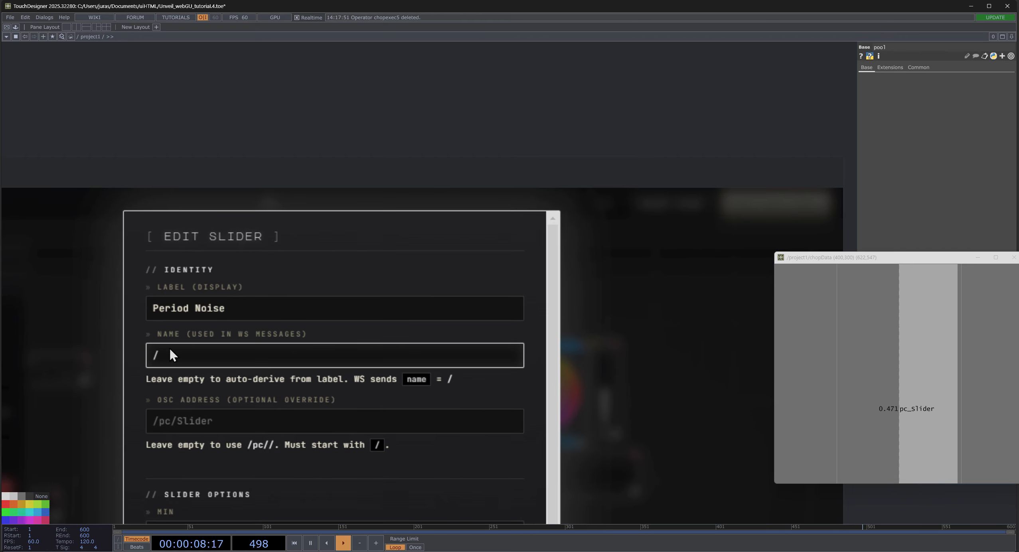
text(poo)
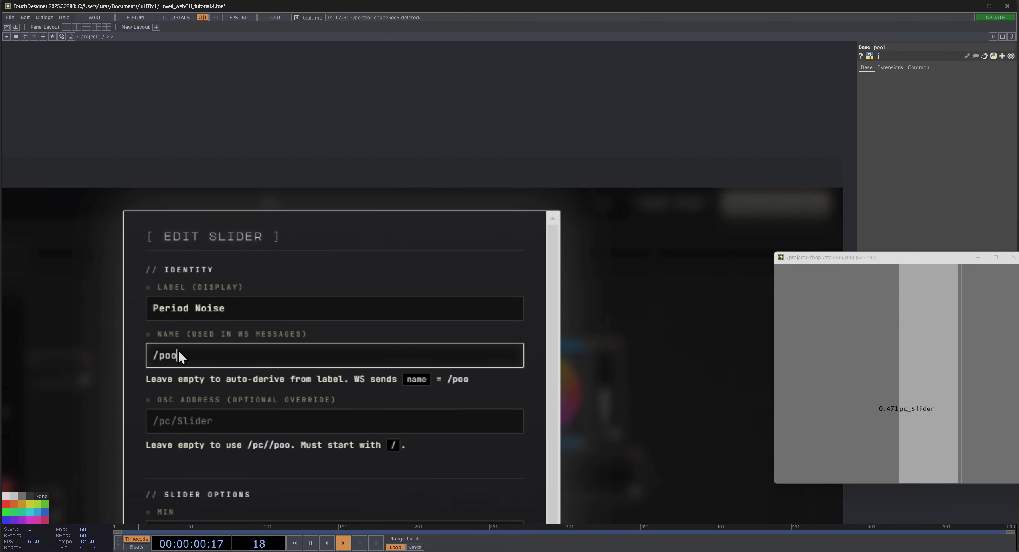
text(l/)
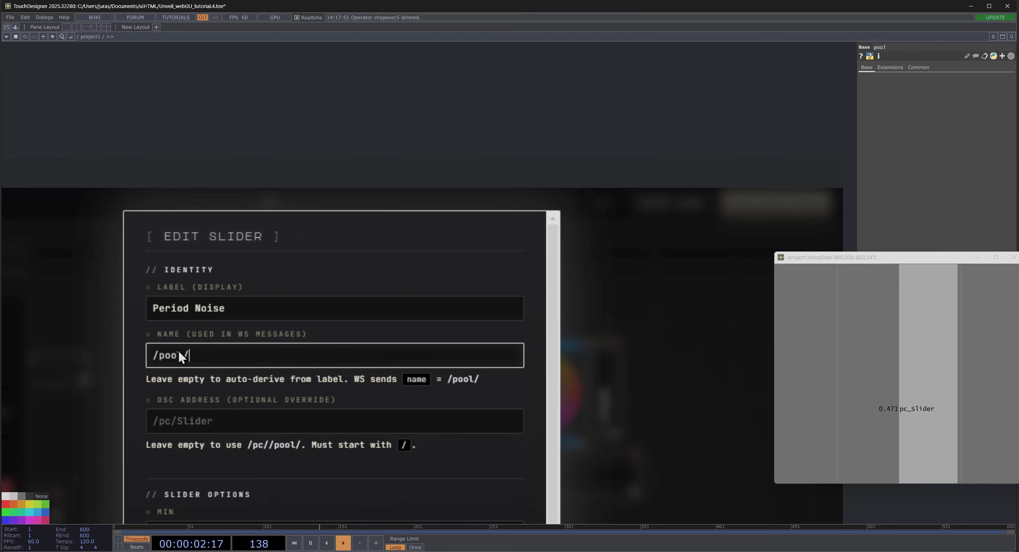
text(noise)
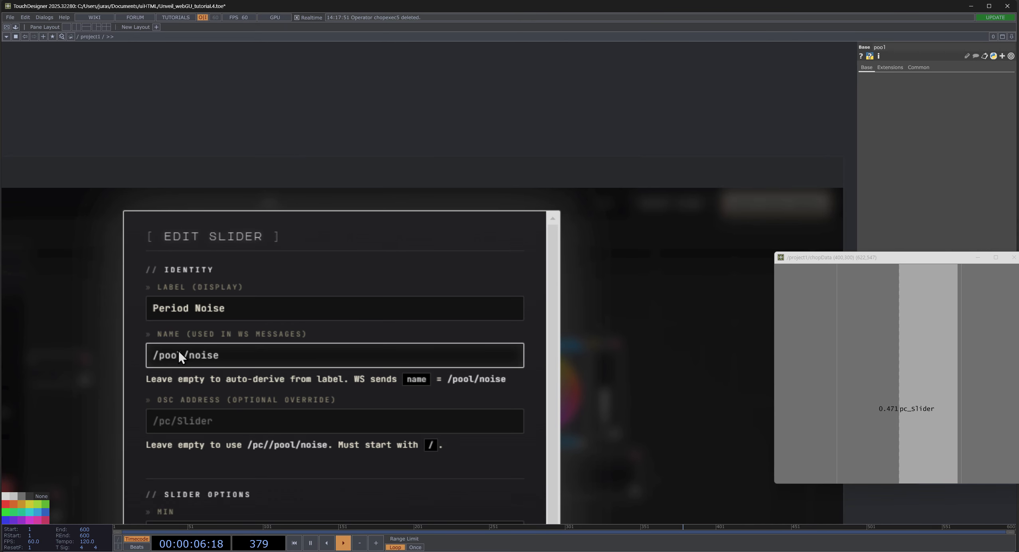
text(:)
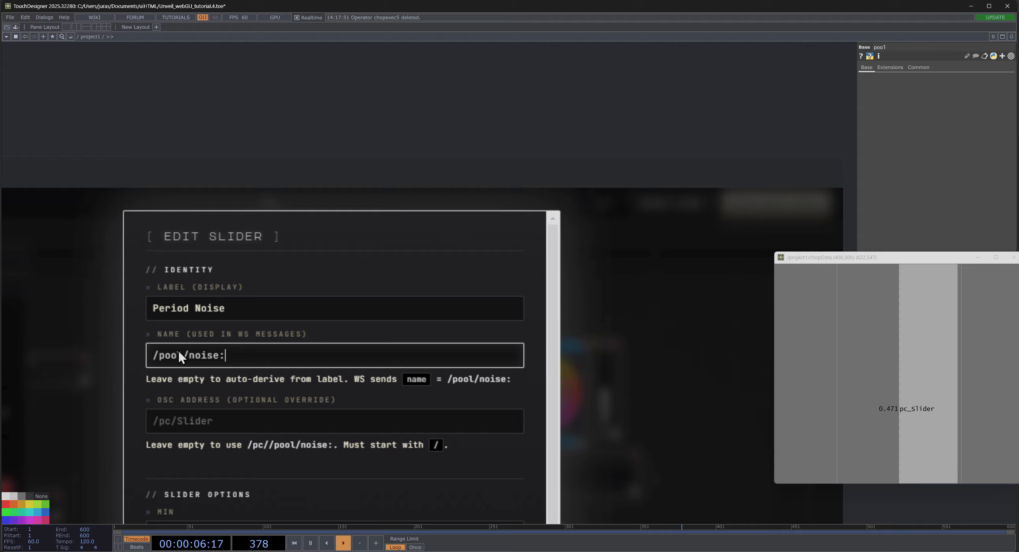
text(P)
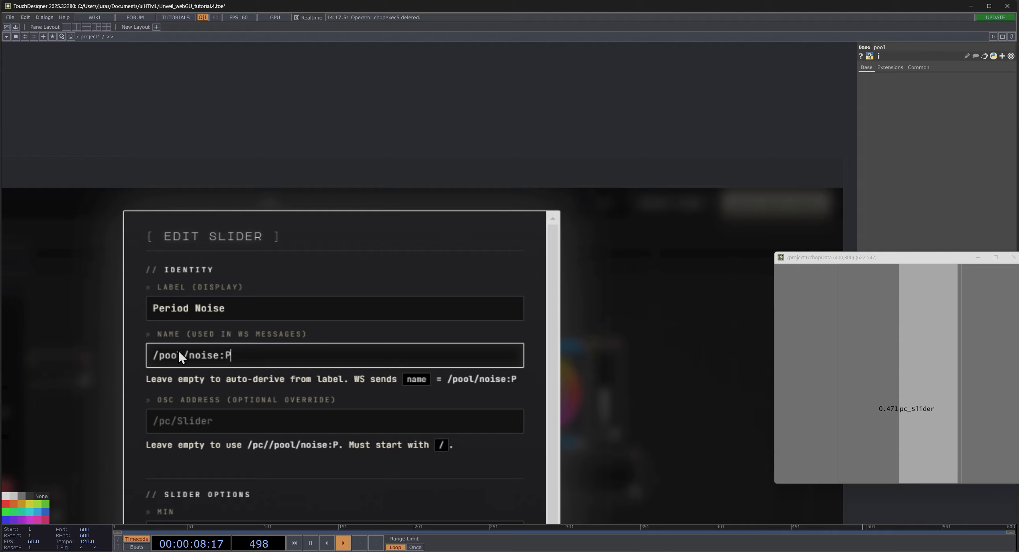
text(eriod)
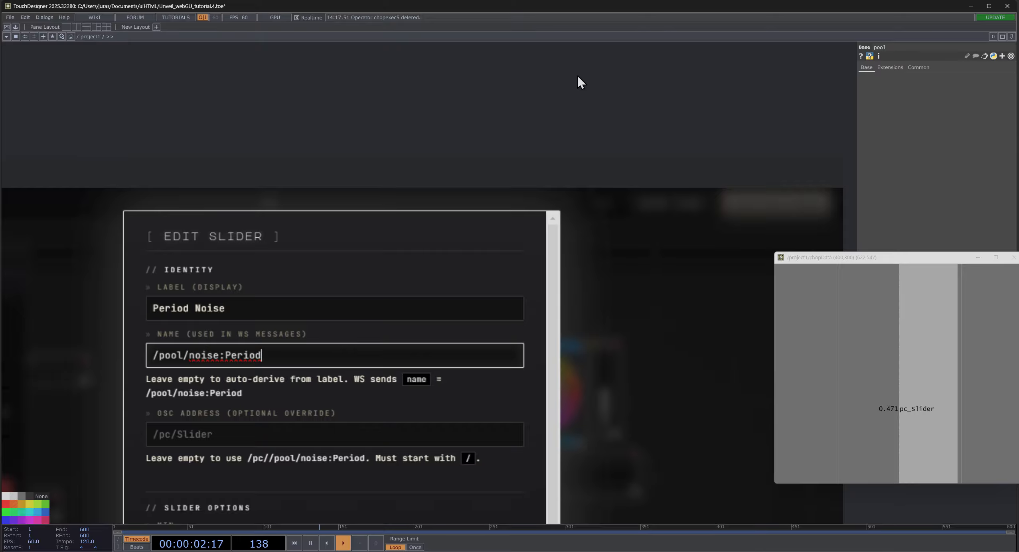
- Make the slider's step two decimal places finer, save the slider settings and leave the interface's edit mode
scroll(554, 87, down, 5)
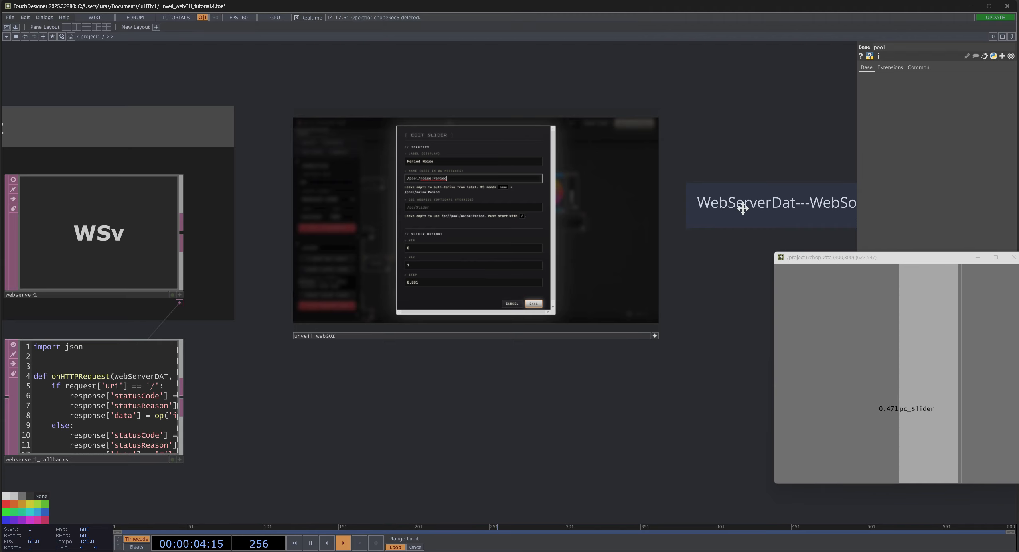
scroll(742, 205, up, 5)
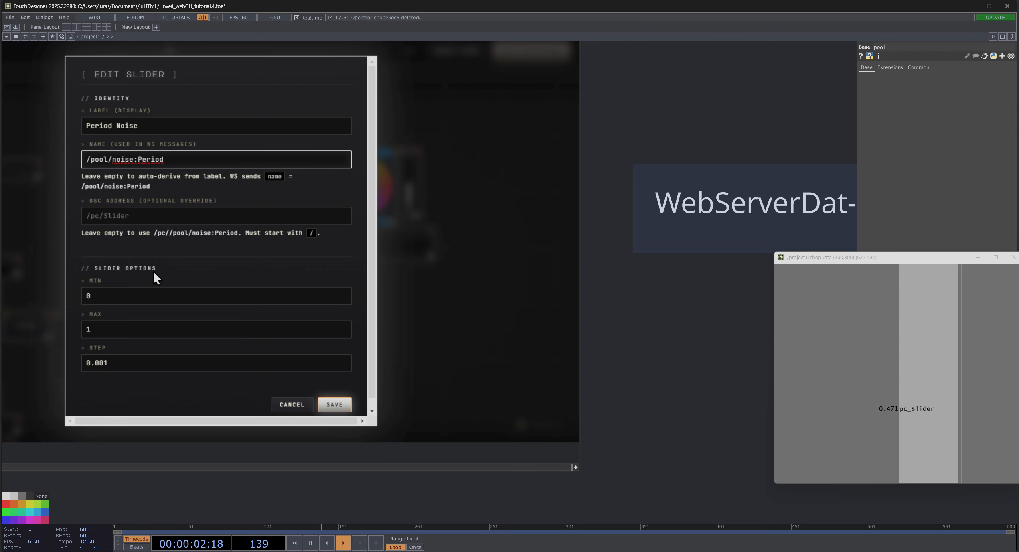
click(102, 362)
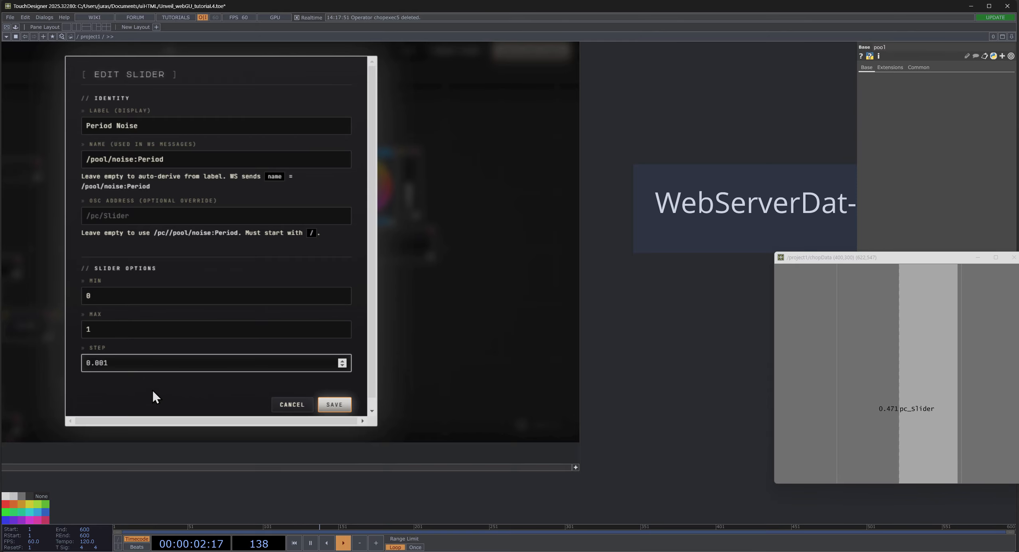
text(000)
click(333, 405)
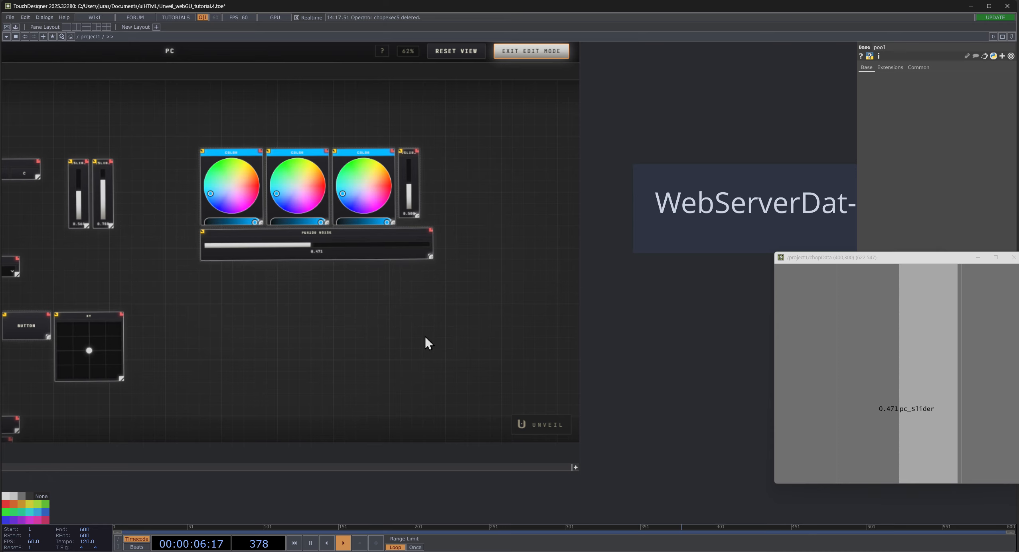
click(521, 48)
- Move the Period Noise slider to about 0.702 and bring the chopData window next to the web interface
drag(316, 244, 363, 251)
drag(638, 336, 403, 311)
drag(862, 259, 587, 207)
scroll(860, 355, down, 4)
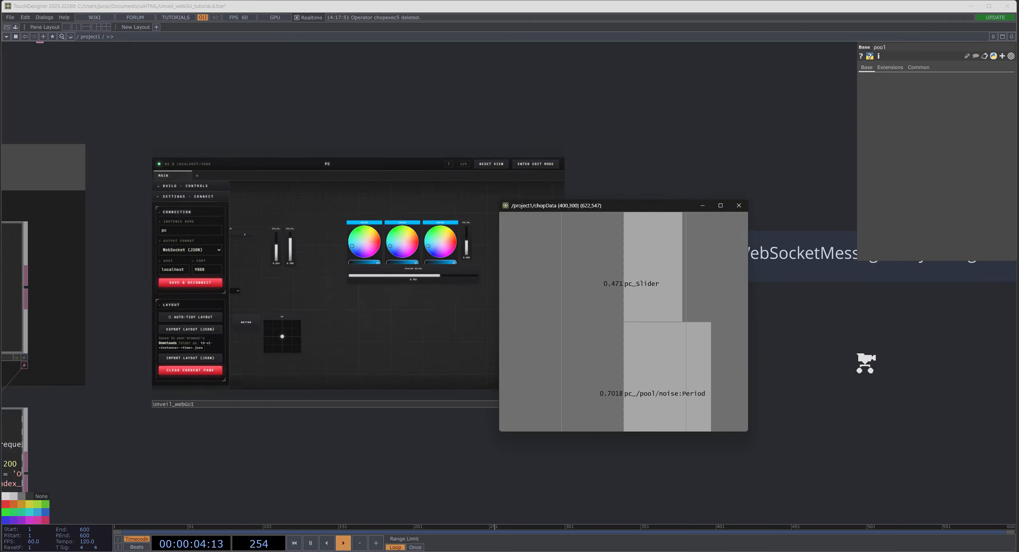
- Clear the stored channels of the chopData component
scroll(866, 364, down, 2)
drag(858, 363, 191, 316)
click(379, 257)
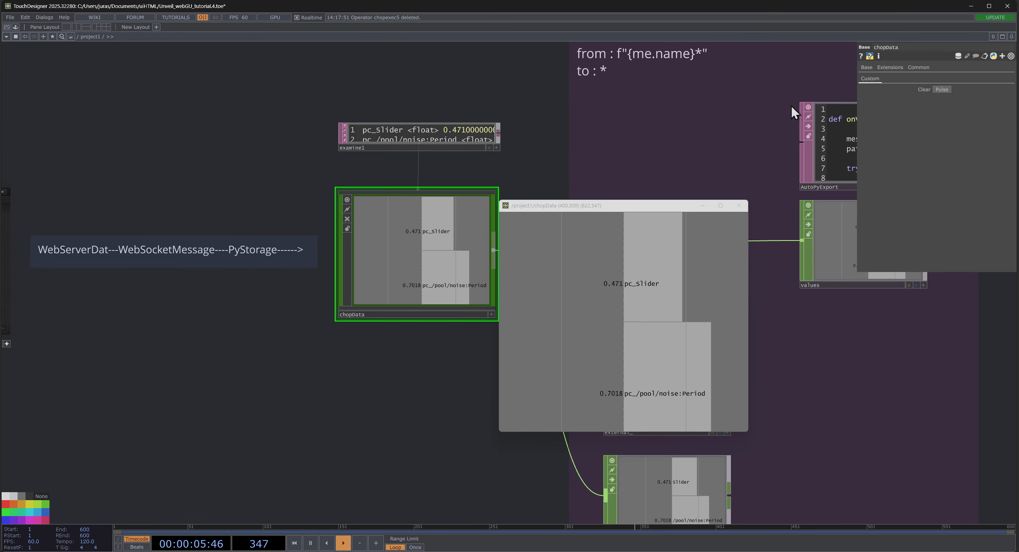
click(926, 89)
- Place the chopData window over the web interface near the Period Noise slider and enlarge the interface canvas to 146%
drag(589, 206, 134, 85)
drag(460, 374, 698, 411)
drag(581, 380, 829, 358)
scroll(407, 161, up, 1)
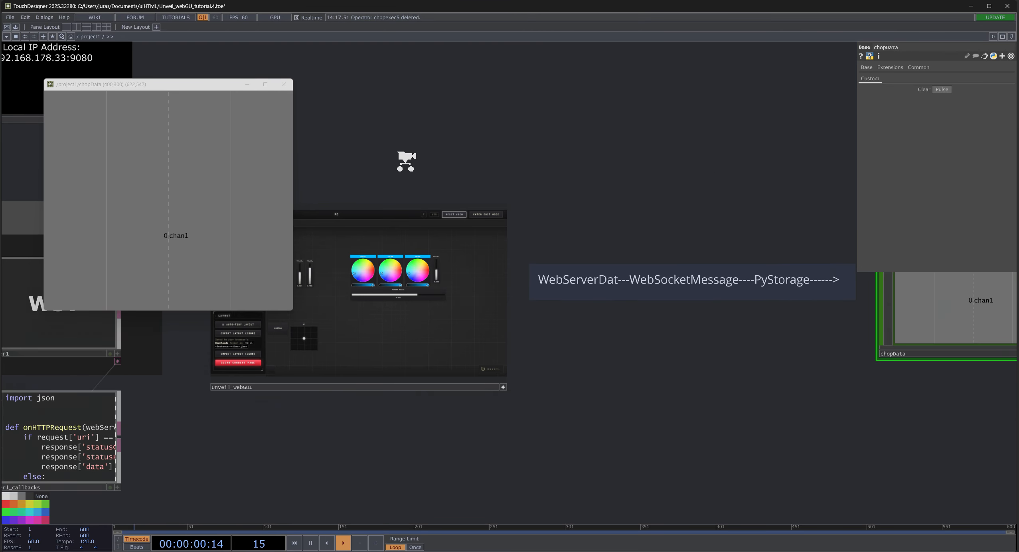
scroll(406, 162, up, 2)
scroll(664, 262, up, 2)
drag(653, 250, 802, 110)
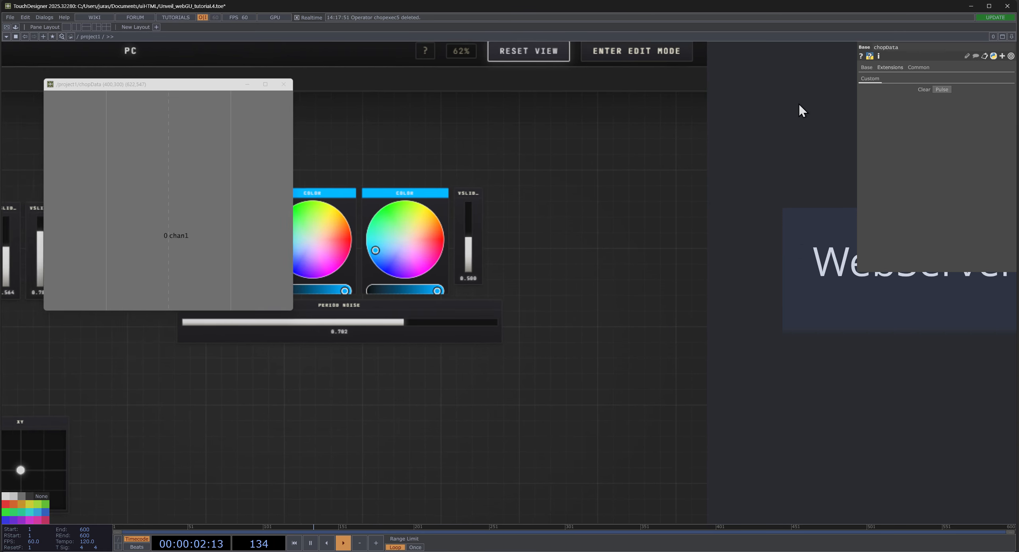
scroll(271, 343, up, 5)
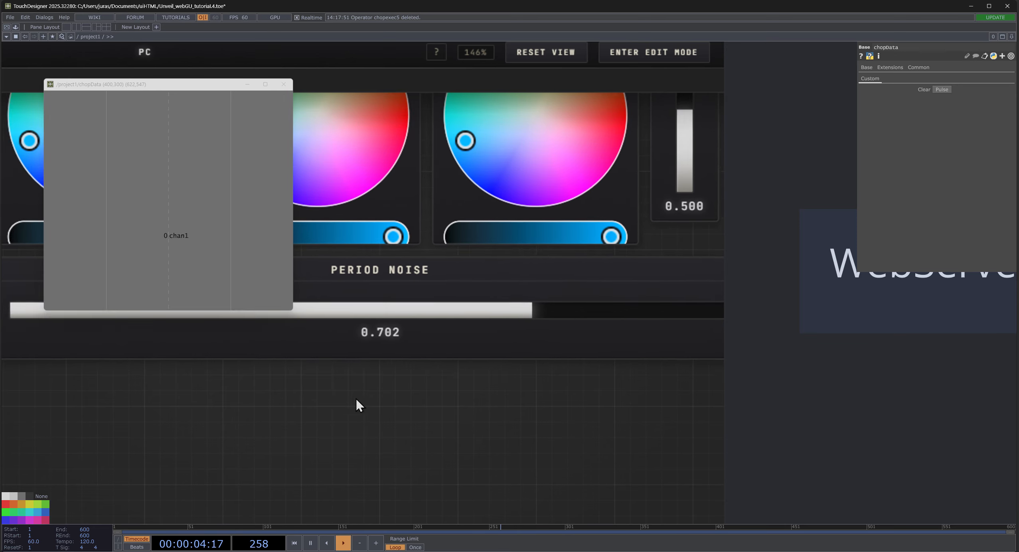
drag(356, 399, 376, 470)
- Try the Period Noise slider at about 0.498, 0.213 and 0.363 while watching the chopData window
click(399, 381)
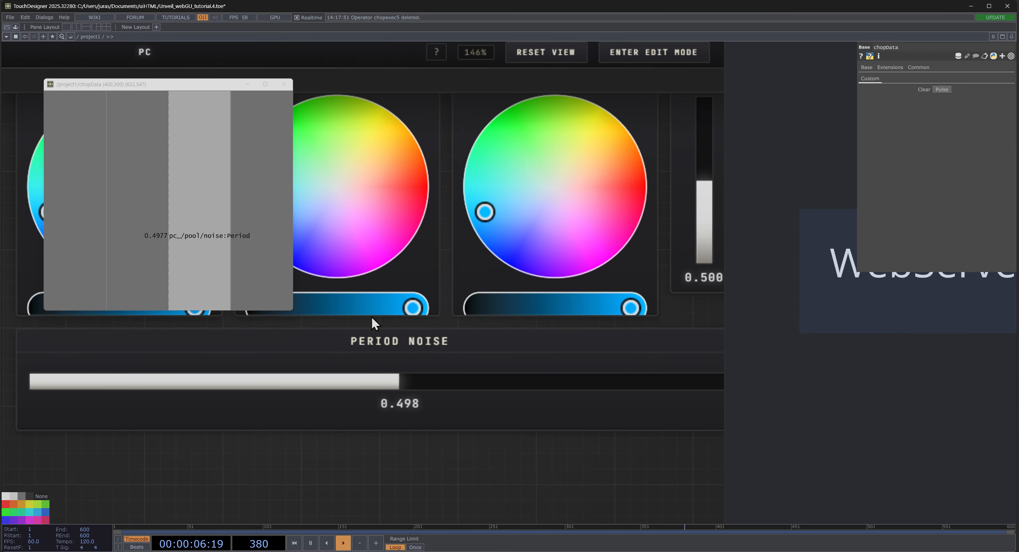
drag(401, 379, 196, 297)
click(193, 384)
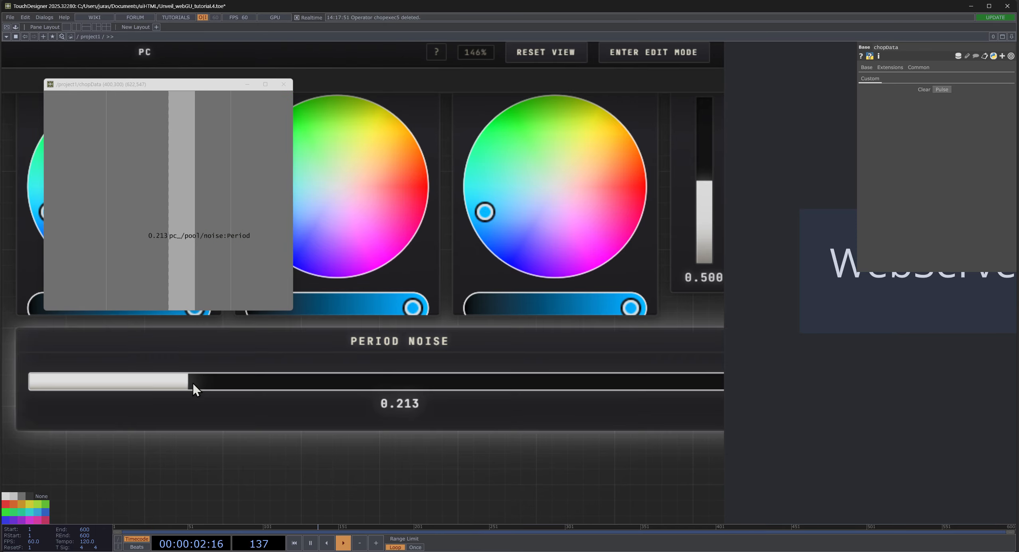
drag(192, 383, 248, 36)
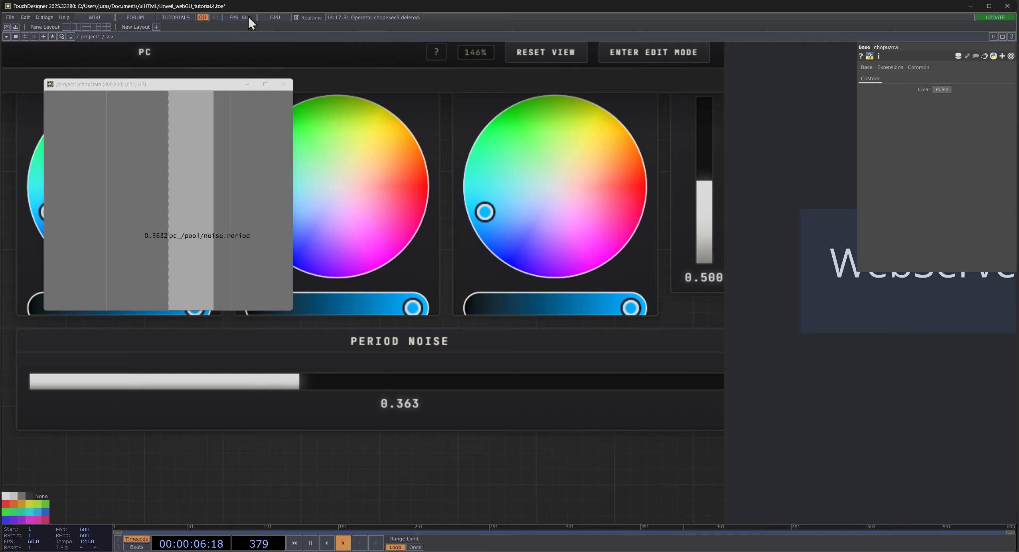
- Close the floating chopData window and set the Period Noise slider to about 0.803
click(289, 83)
drag(302, 387, 237, 351)
scroll(949, 427, down, 5)
drag(955, 437, 384, 365)
drag(75, 321, 238, 322)
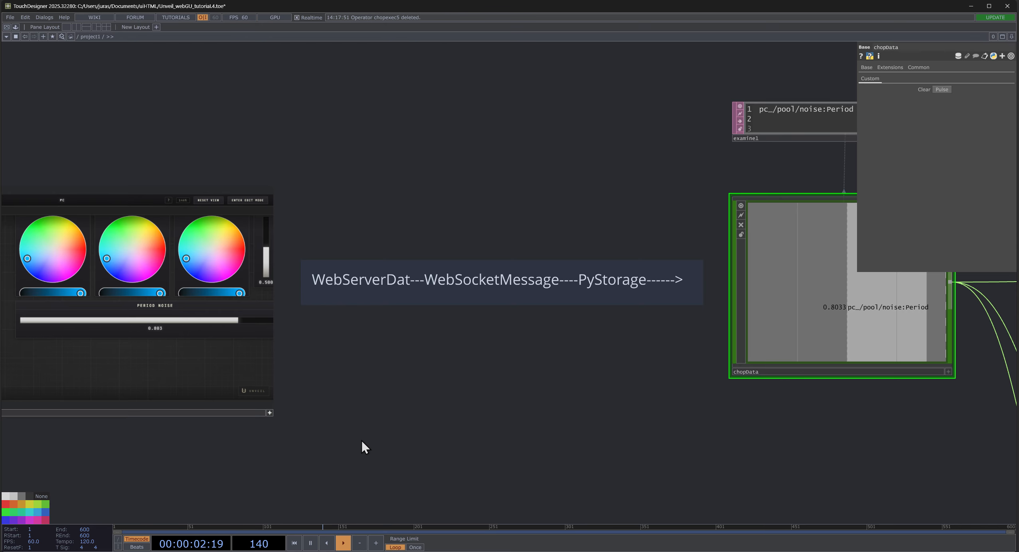
- Examine the Period channel's name and value in chopData and in the examine1 operator above it
drag(509, 400, 147, 389)
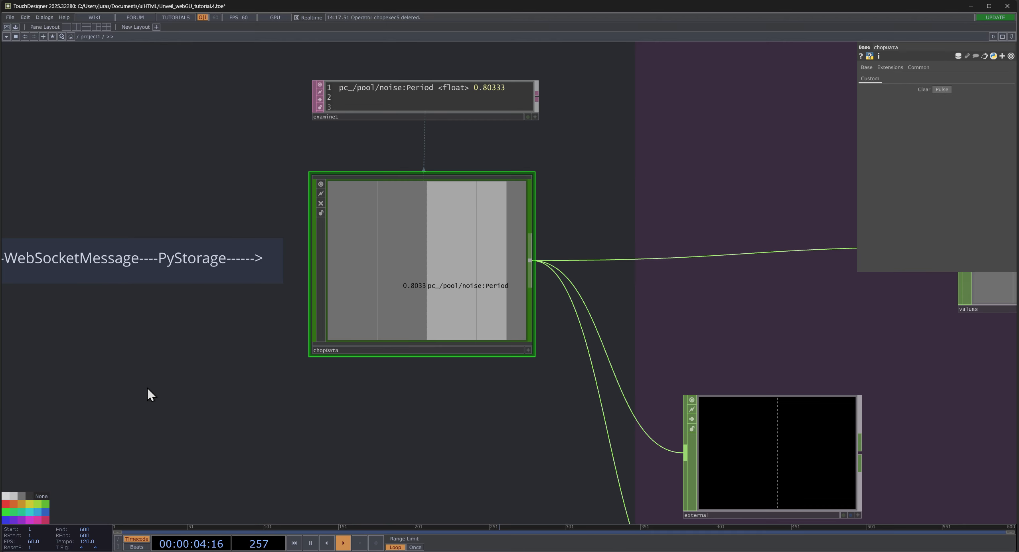
scroll(167, 392, down, 4)
scroll(173, 390, up, 4)
drag(204, 360, 271, 319)
scroll(371, 262, up, 5)
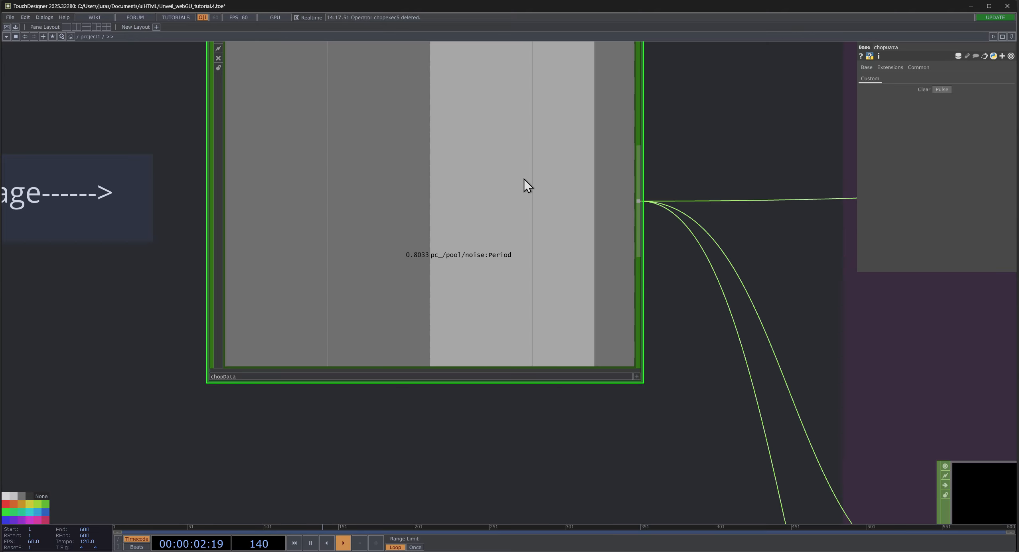
scroll(448, 251, up, 6)
scroll(389, 223, down, 6)
scroll(390, 229, up, 3)
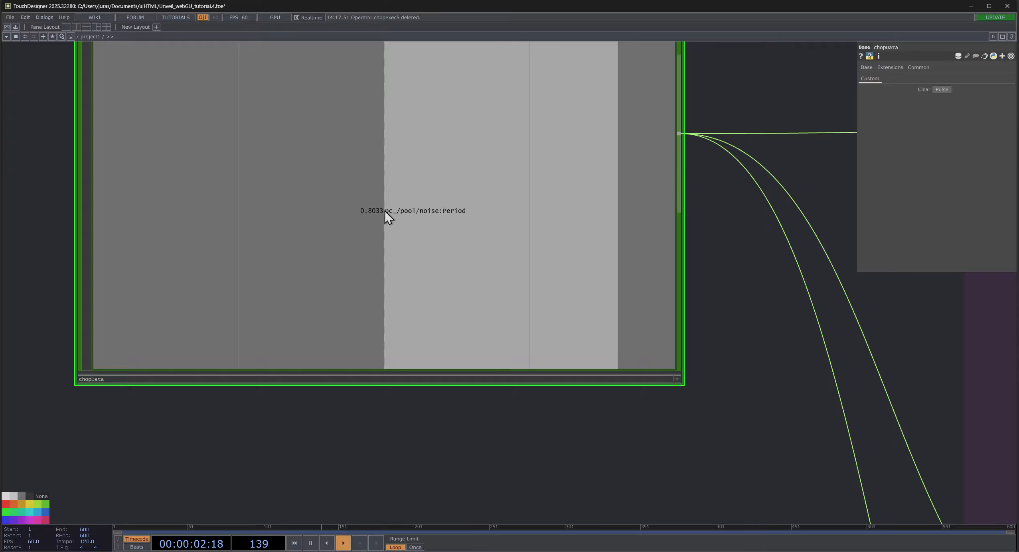
scroll(371, 391, down, 6)
scroll(335, 328, up, 4)
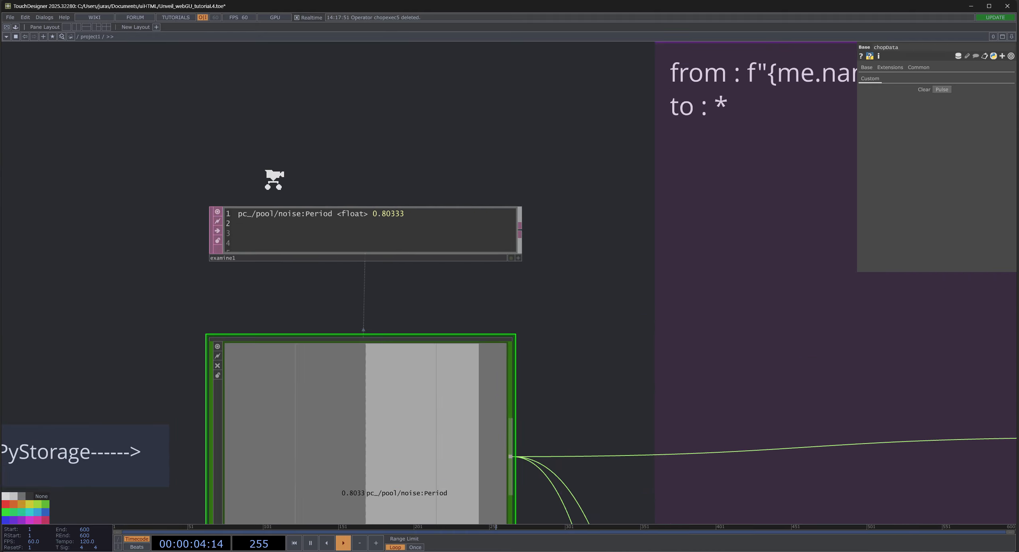
scroll(275, 180, up, 2)
scroll(217, 254, down, 3)
scroll(236, 244, up, 4)
- Enlarge the text inside the examine1 operator to 400% zoom and show its full stored entry
click(245, 277)
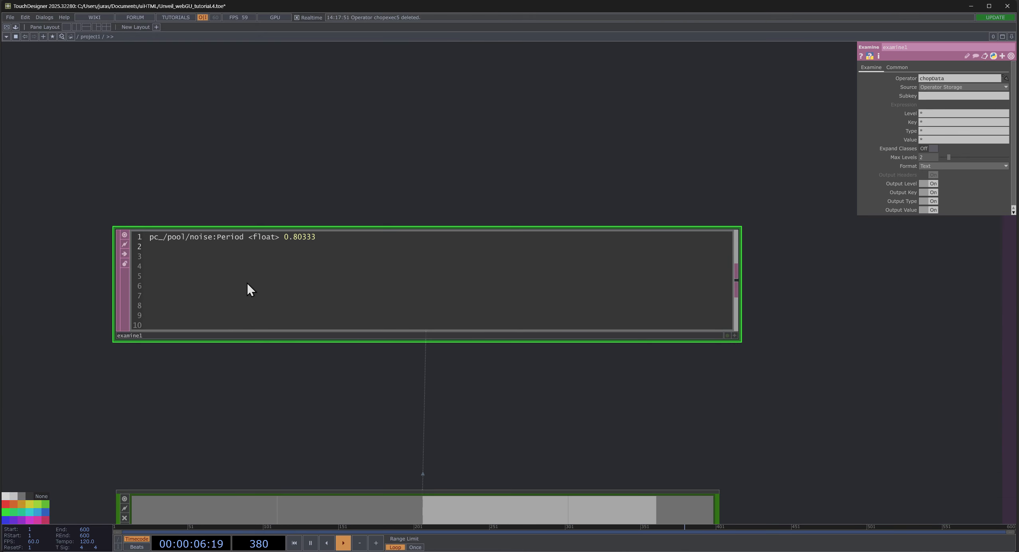
right_click(247, 282)
mouse_move(303, 287)
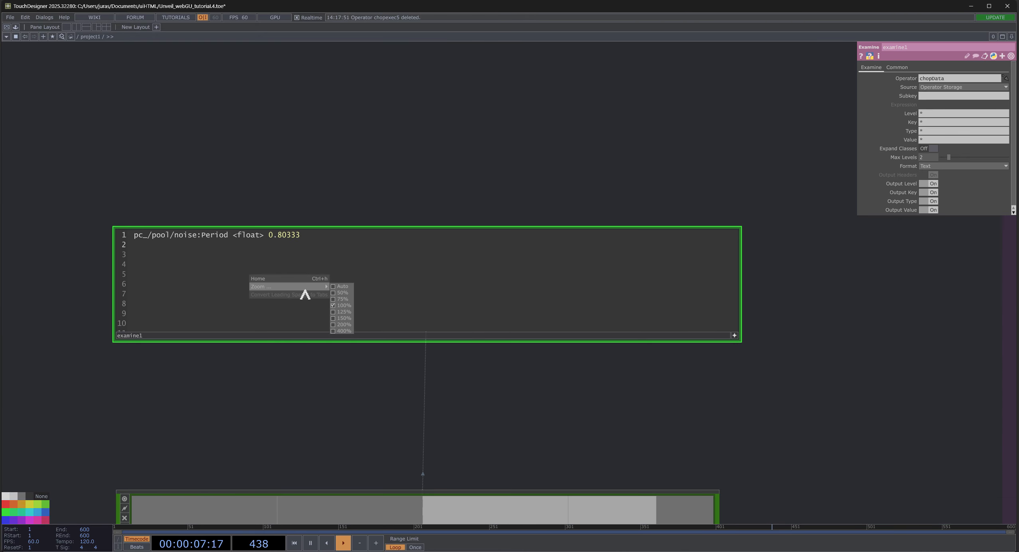
click(340, 325)
right_click(368, 316)
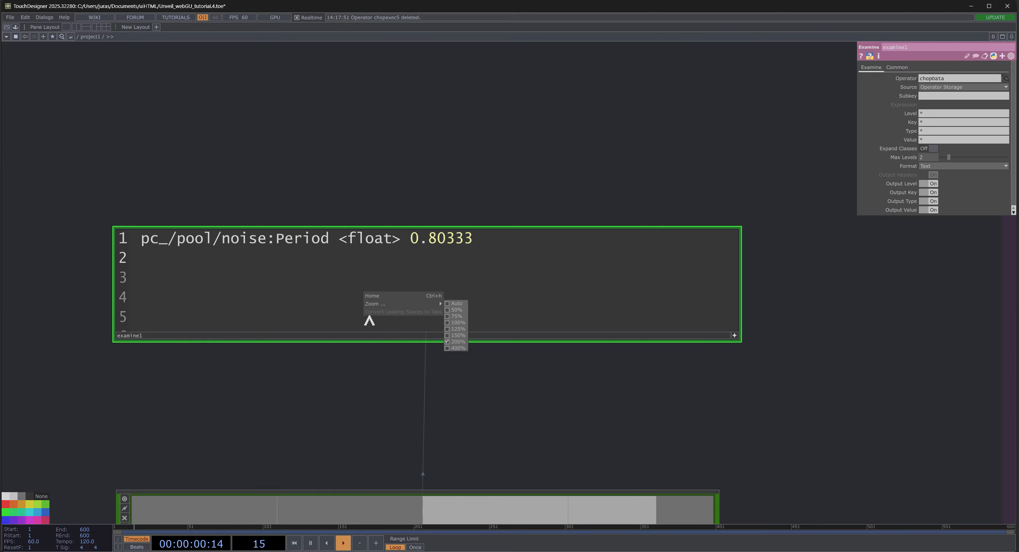
click(450, 348)
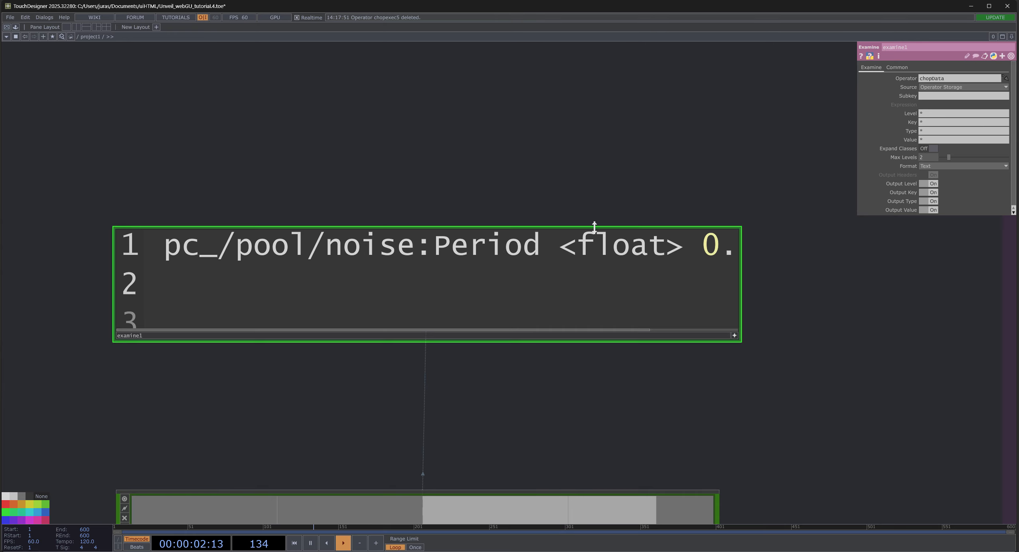
scroll(568, 176, up, 4)
scroll(563, 176, down, 2)
drag(413, 137, 526, 120)
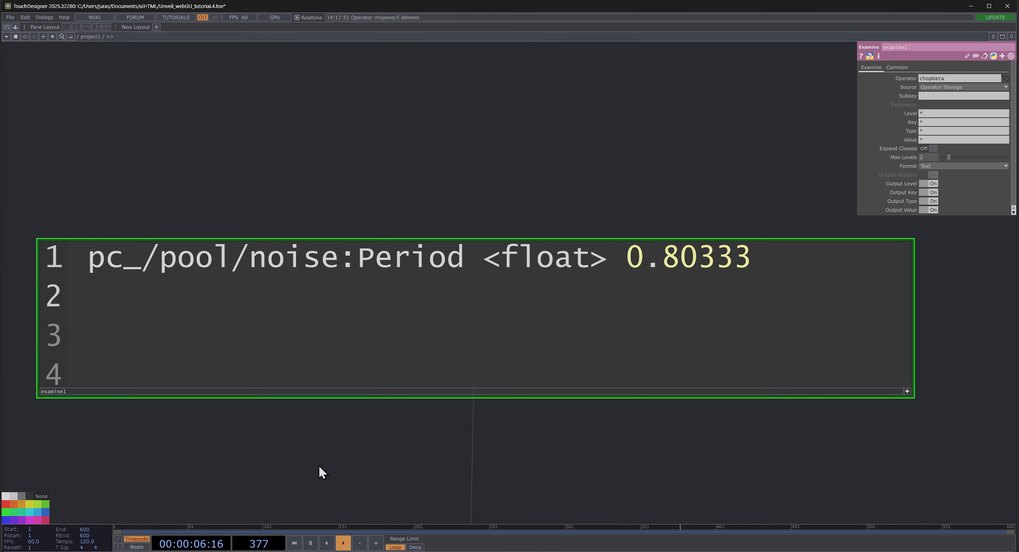
- Review the data flow from webserver1_callbacks and Unveil_webGUI through chopData to the operators in the USER area
drag(177, 513, 293, 407)
scroll(246, 445, down, 5)
scroll(298, 402, down, 4)
drag(313, 273, 560, 54)
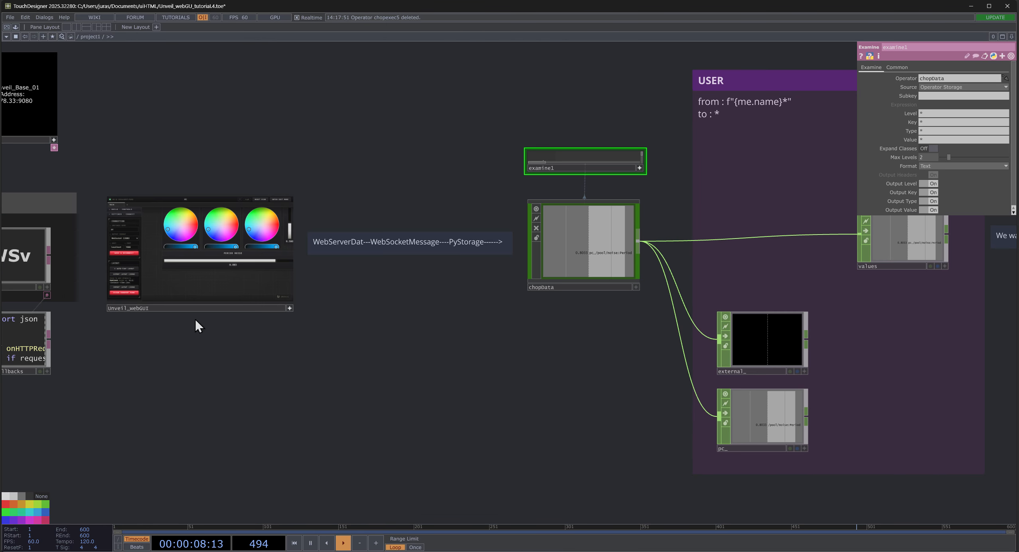
drag(195, 319, 391, 294)
click(226, 307)
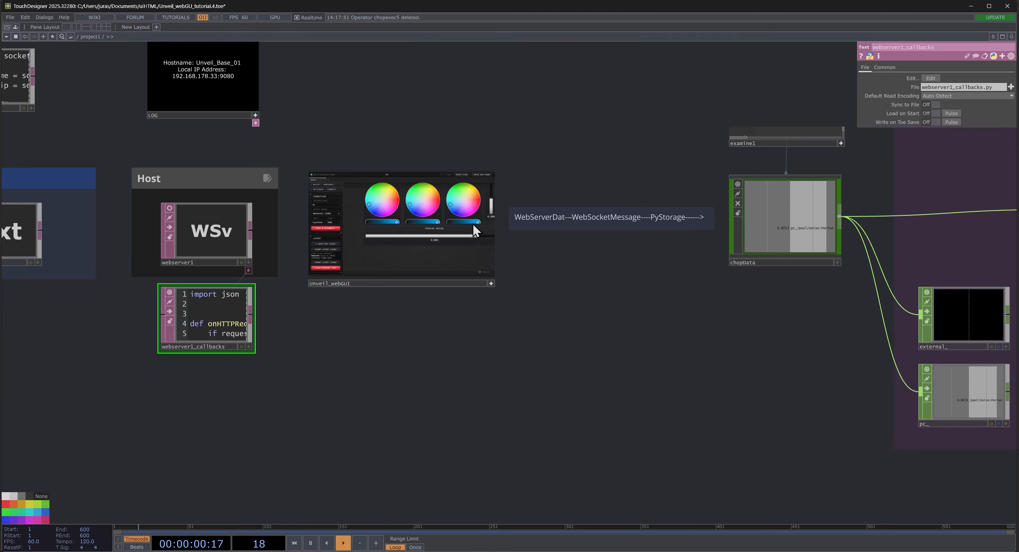
drag(661, 296, 351, 374)
scroll(486, 251, up, 3)
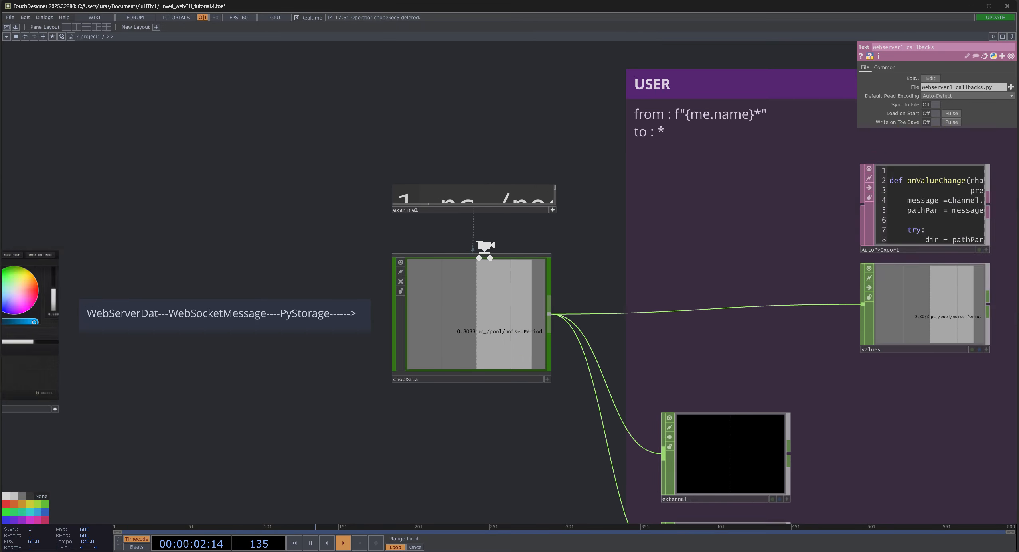
- Inspect the operator chain inside chopData from examine1 through substitute1, convert1 and datto1 to out1, and return to project1
scroll(485, 249, up, 2)
scroll(449, 237, up, 3)
scroll(418, 244, down, 2)
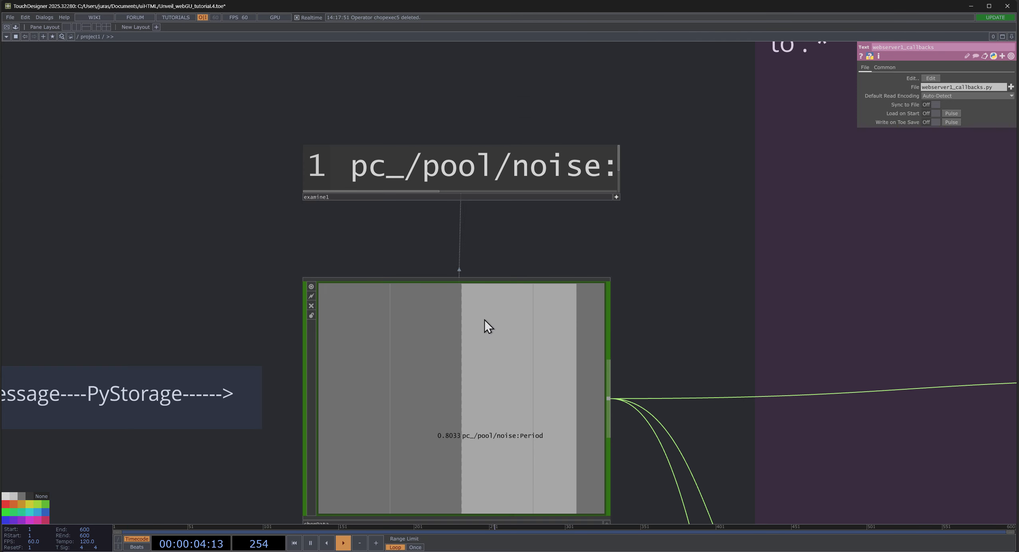
click(544, 421)
key(i)
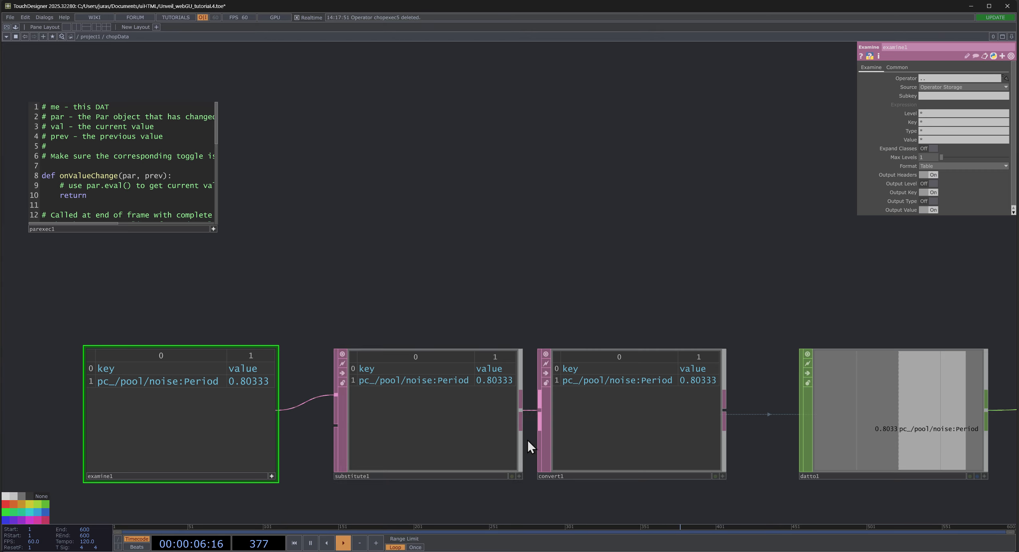
drag(592, 221, 305, 153)
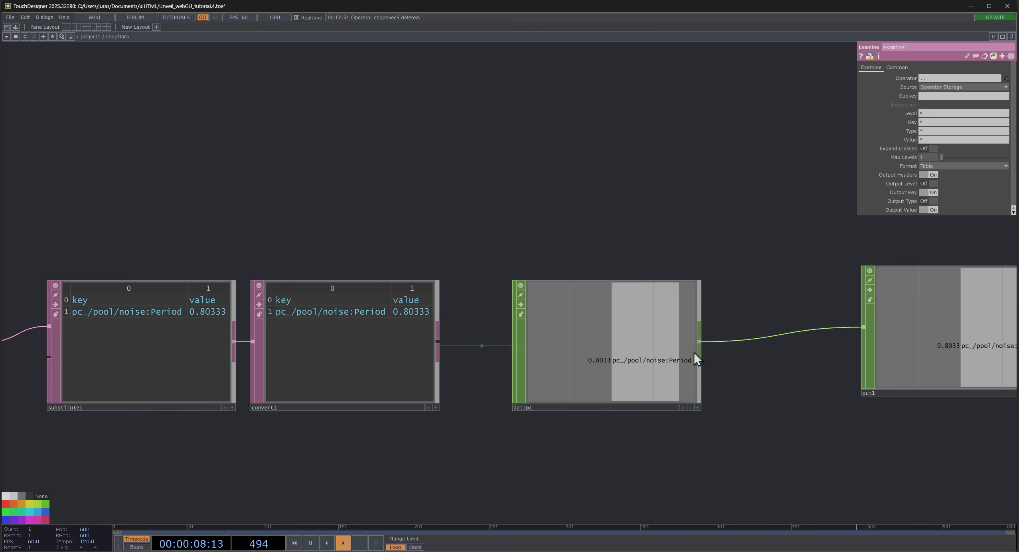
scroll(421, 365, down, 8)
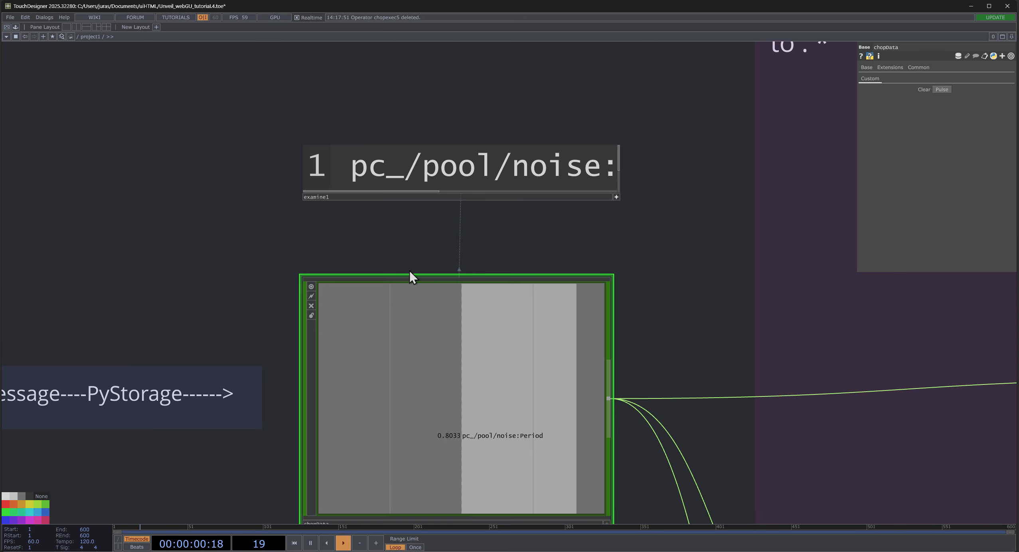
- Highlight the pc_ prefix and the /pool/noise:Period part of the channel name in the examine1 operator above chopData
scroll(405, 132, up, 4)
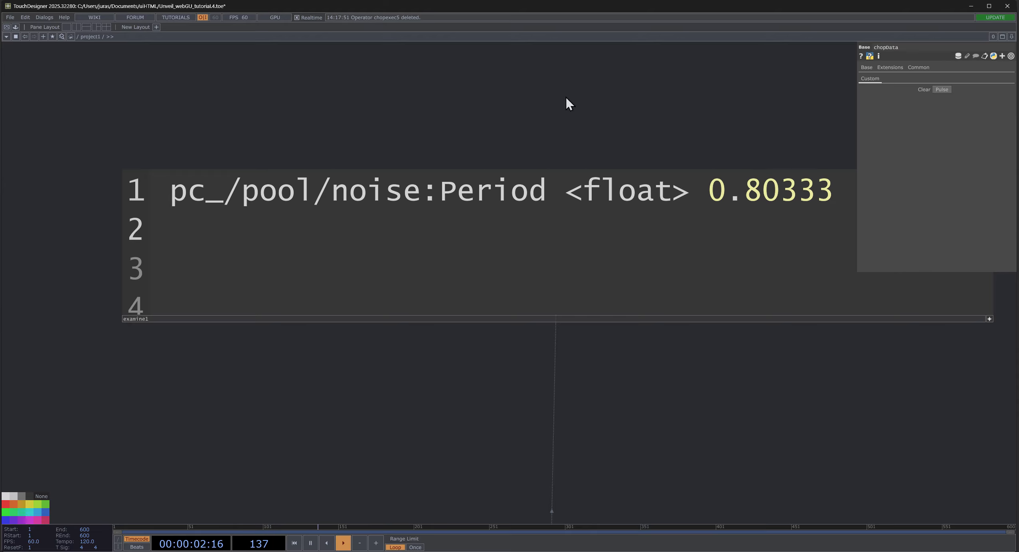
drag(566, 96, 480, 125)
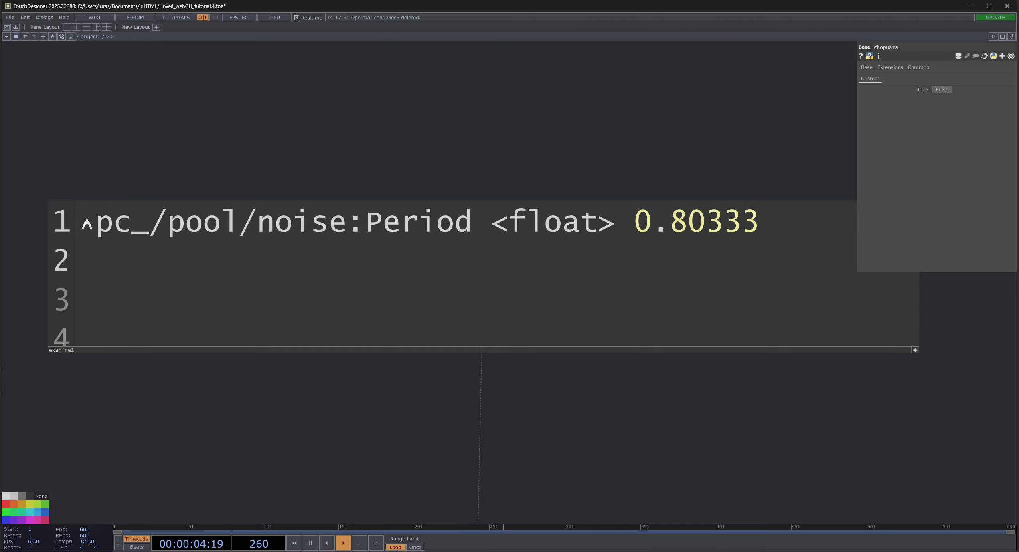
drag(87, 223, 151, 227)
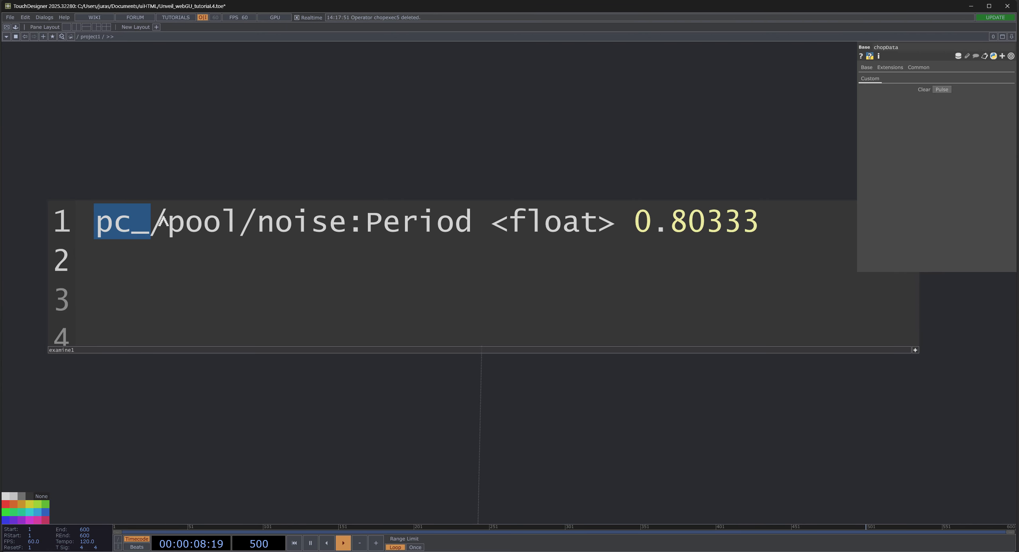
double_click(156, 224)
drag(181, 226, 486, 224)
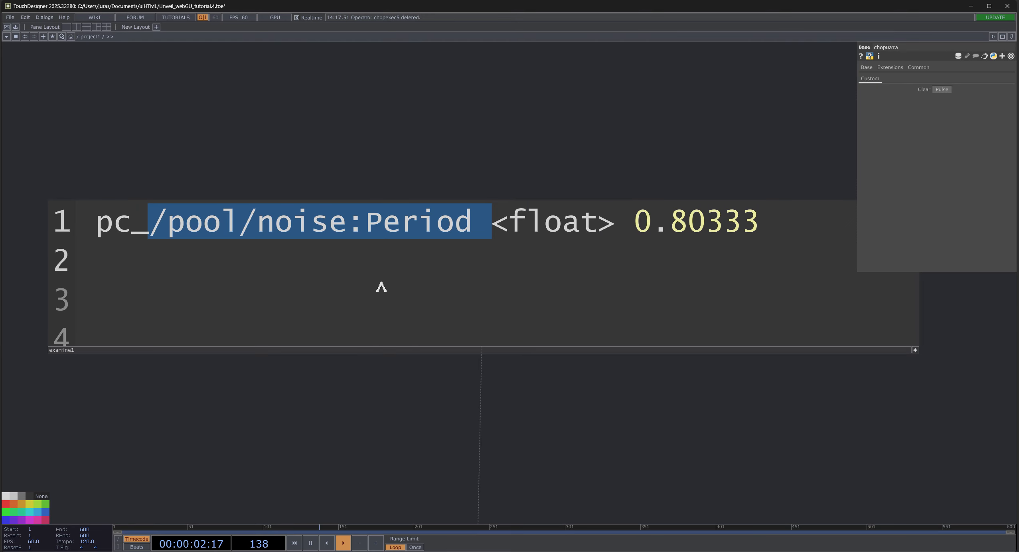
scroll(243, 428, down, 5)
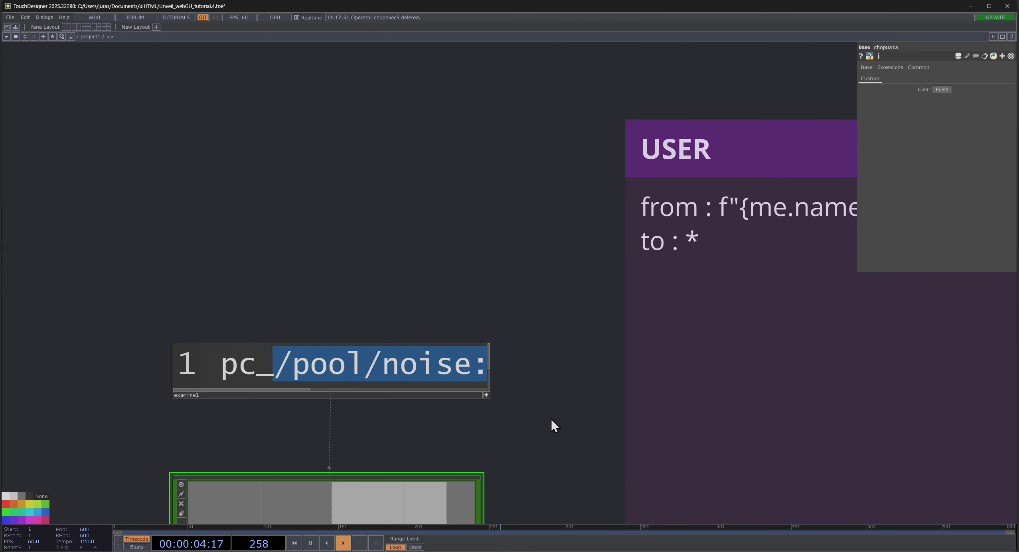
- Review the chopData connections to the values, external_ and pc_ operators in the USER area
drag(486, 416, 425, 420)
scroll(335, 314, up, 2)
scroll(338, 321, down, 3)
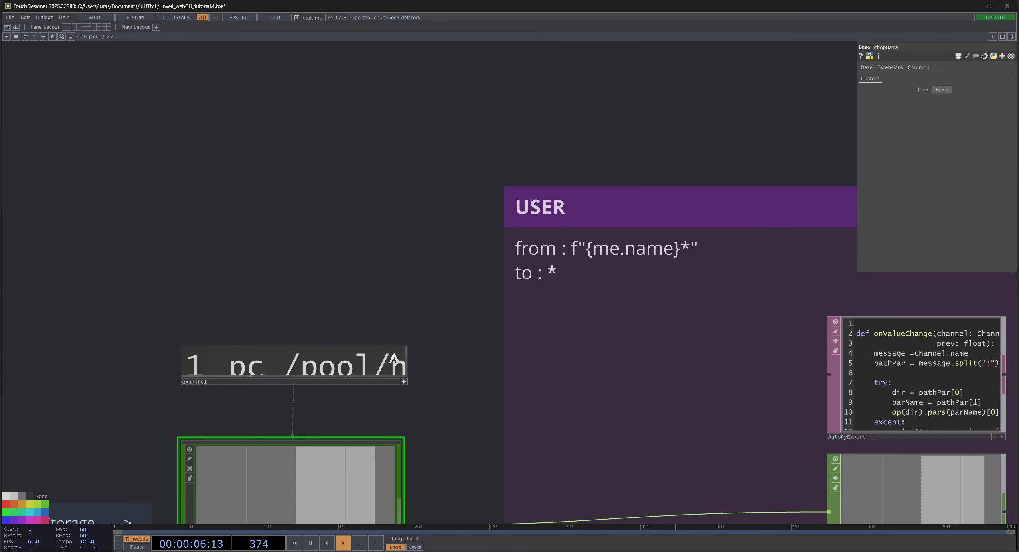
drag(449, 305, 262, 116)
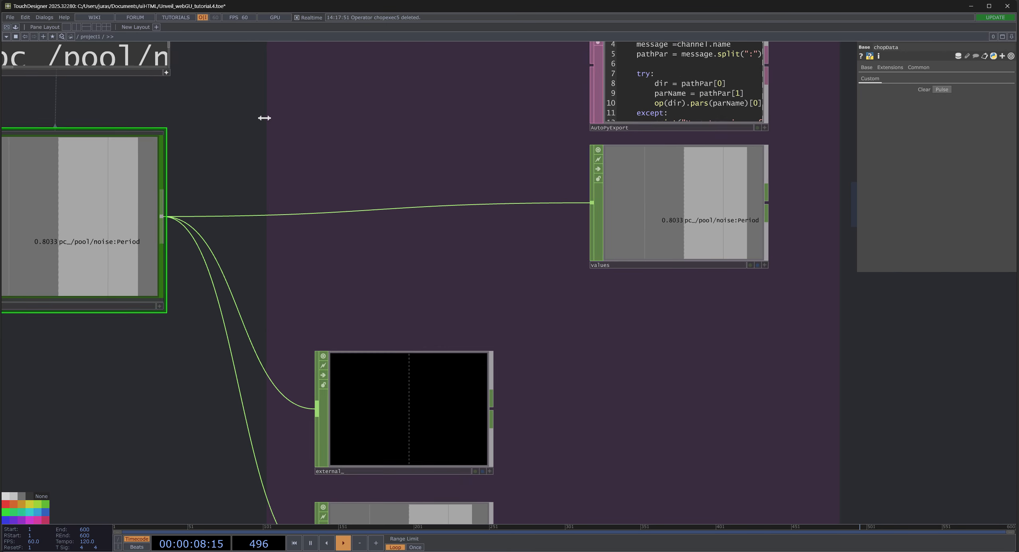
scroll(268, 125, down, 3)
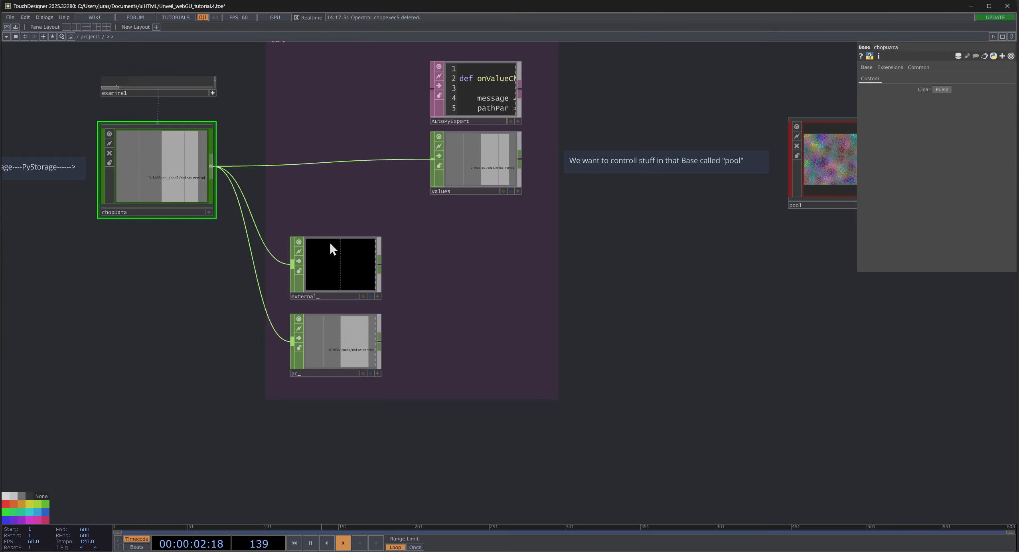
drag(309, 97, 310, 166)
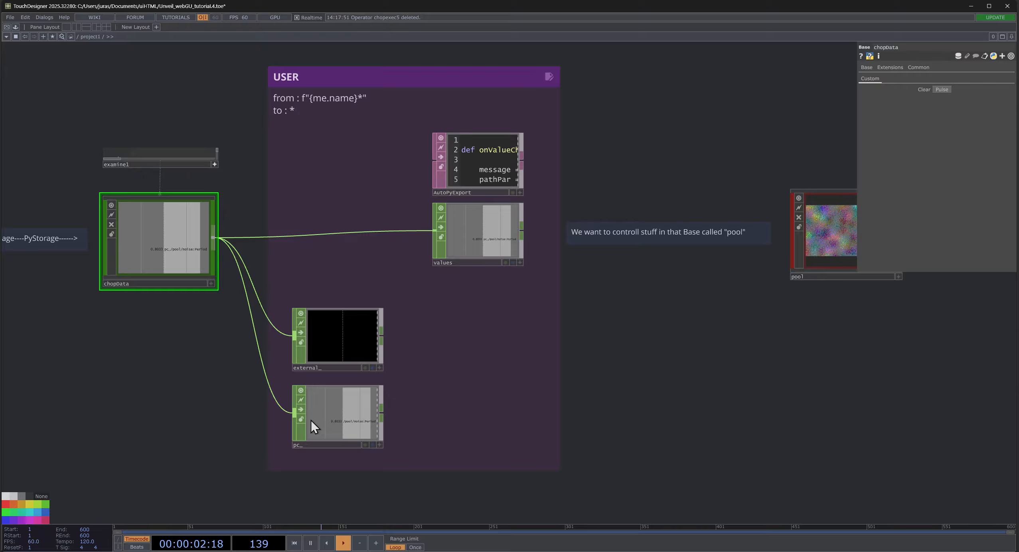
- Select webserver1 in the Host area to show its parameters
scroll(201, 399, down, 5)
drag(345, 374, 717, 300)
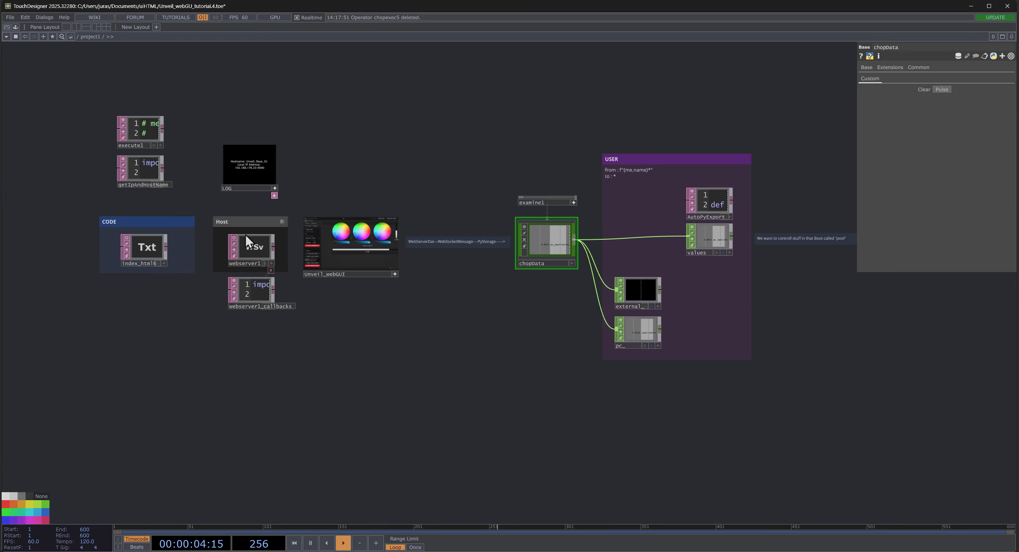
scroll(239, 239, up, 5)
scroll(257, 273, up, 3)
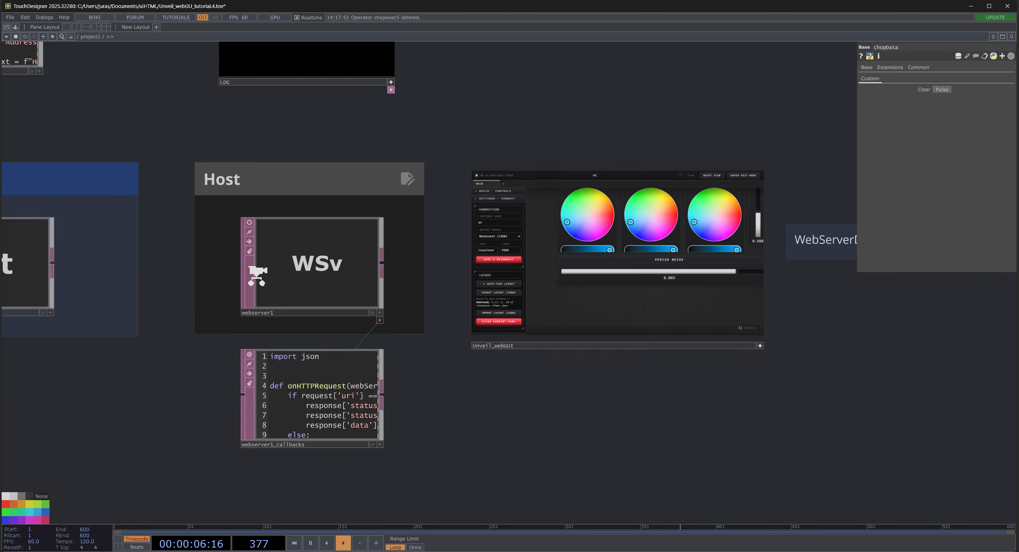
click(294, 258)
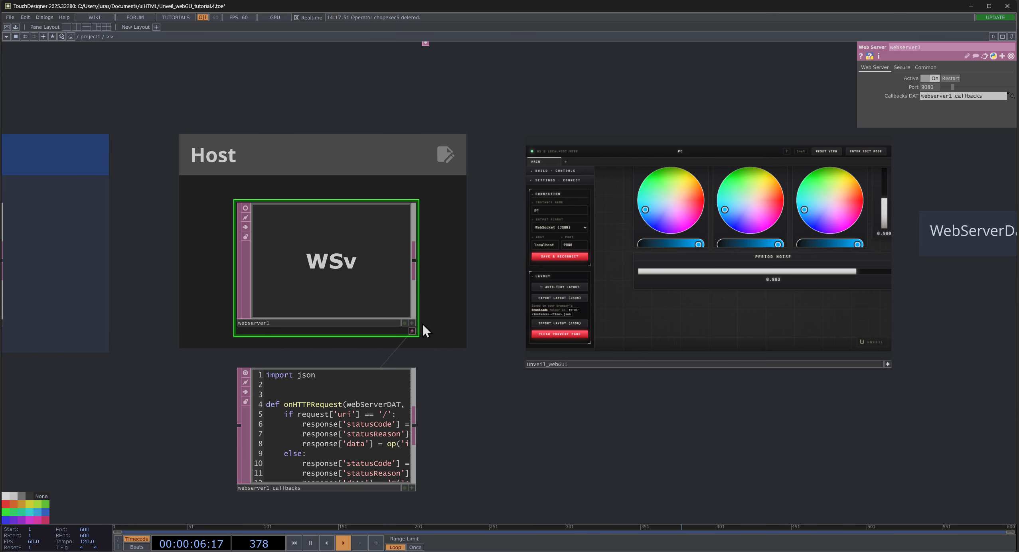
- Add a Video Device In TOP in the empty space below Unveil_webGUI to show the webcam feed
scroll(495, 383, down, 3)
mouse_move(604, 398)
mouse_down()
mouse_move(518, 321)
mouse_move(508, 278)
mouse_up()
key(Tab)
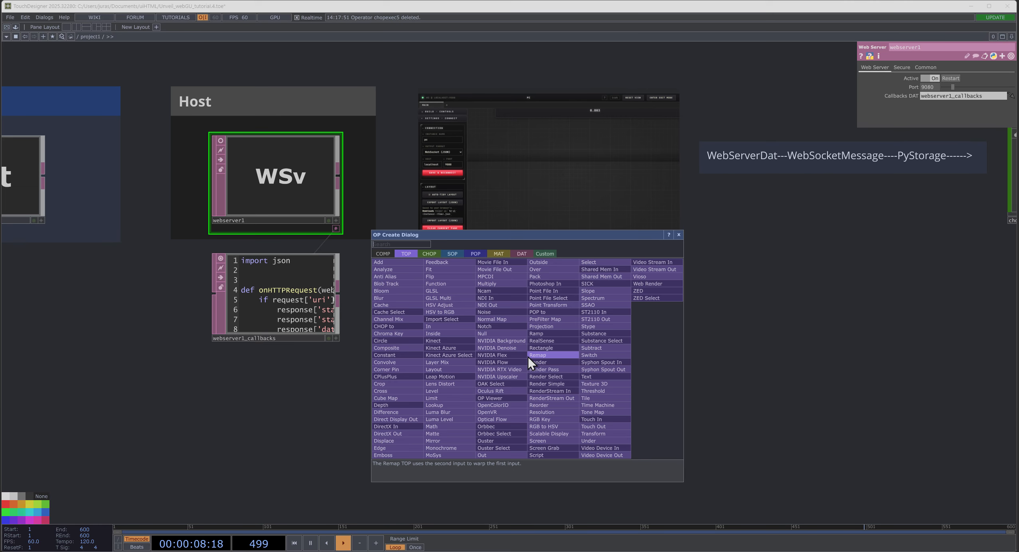
text(vi)
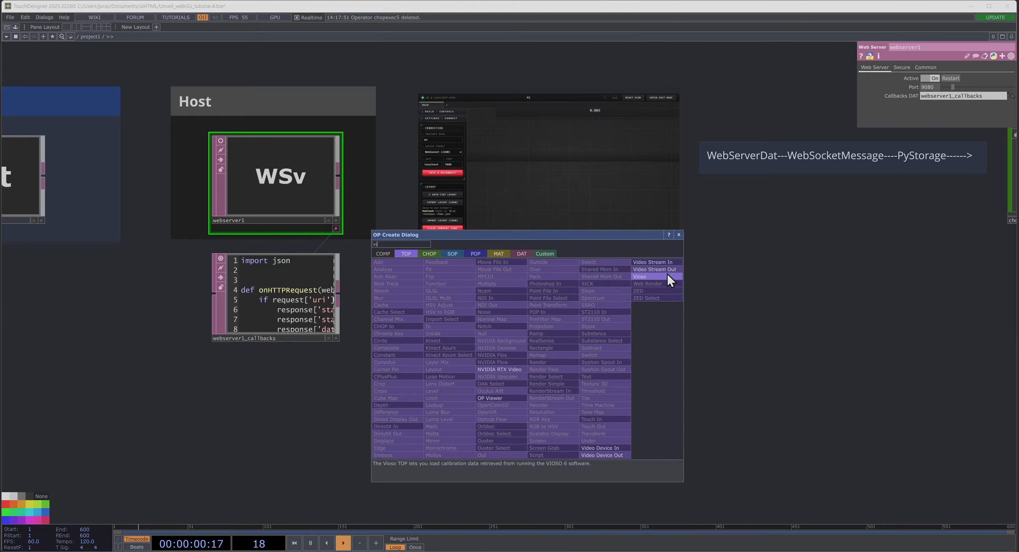
click(605, 448)
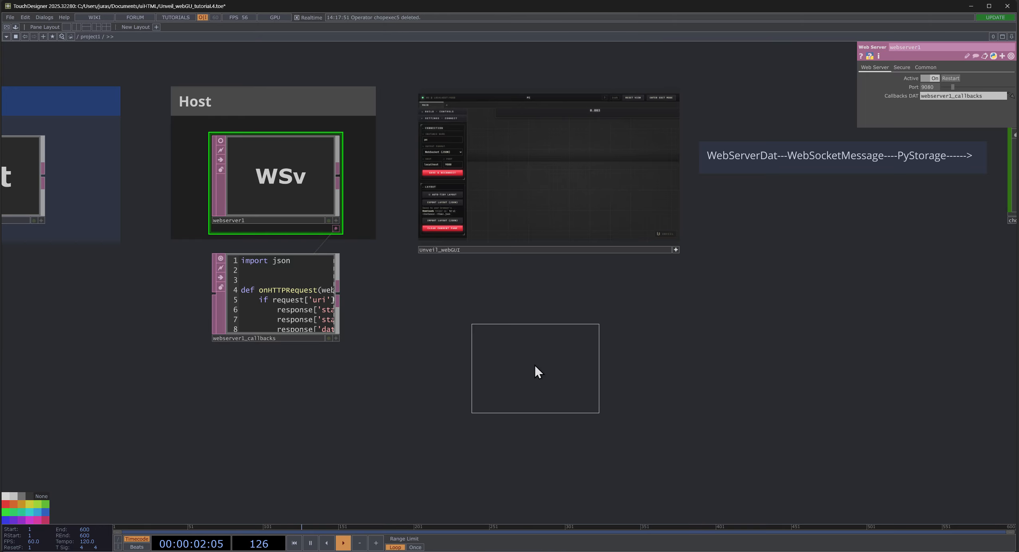
click(542, 383)
scroll(538, 377, up, 4)
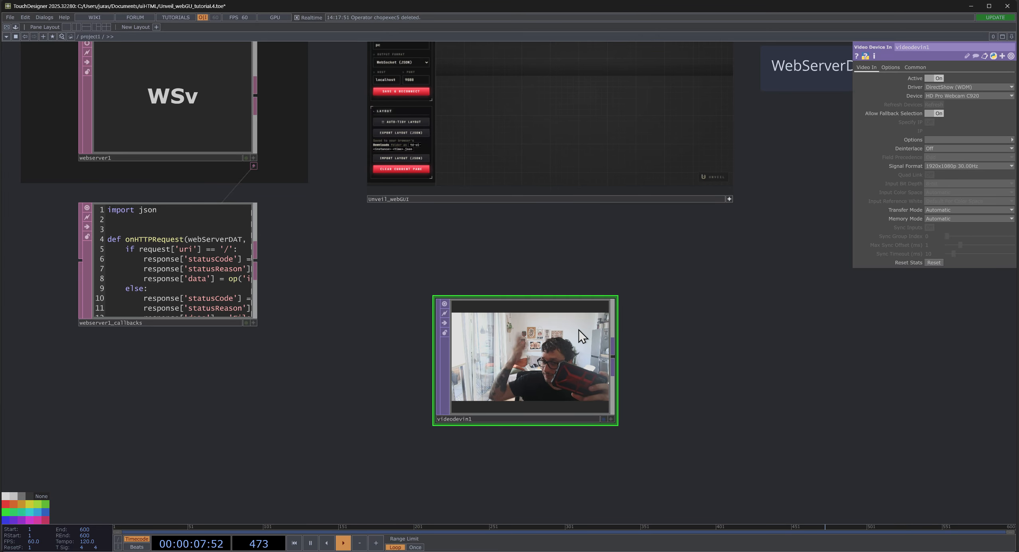
- Examine the incoming channels in the values operator of the USER area and in chopData
scroll(730, 319, down, 3)
drag(744, 316, 371, 338)
drag(577, 299, 195, 319)
scroll(579, 237, up, 6)
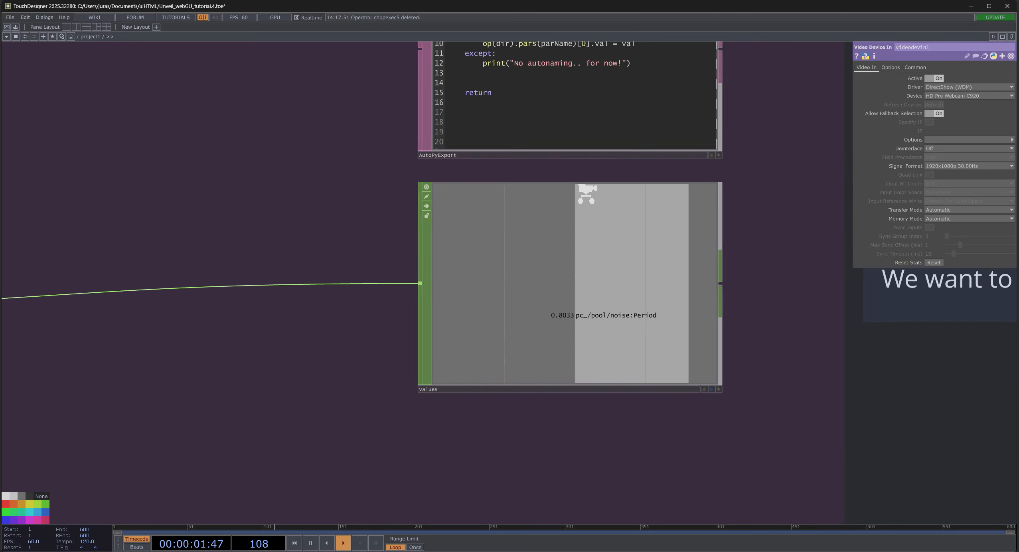
scroll(585, 206, down, 2)
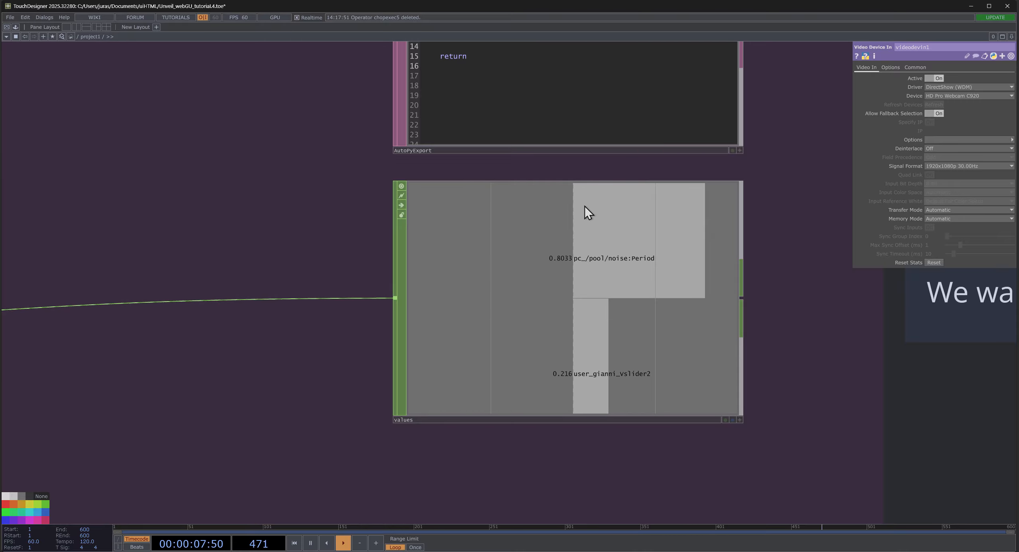
scroll(583, 278, down, 4)
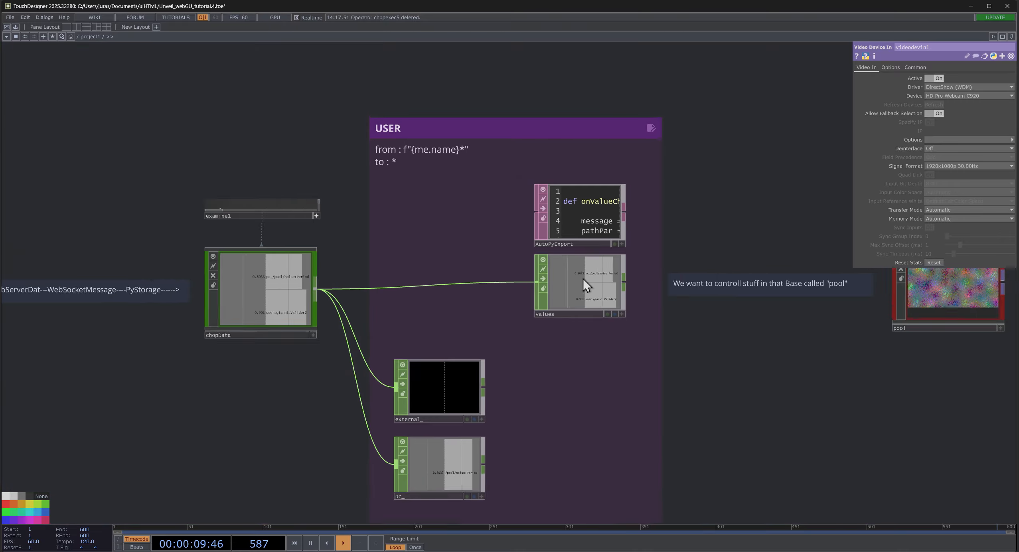
scroll(587, 290, up, 4)
scroll(588, 311, down, 4)
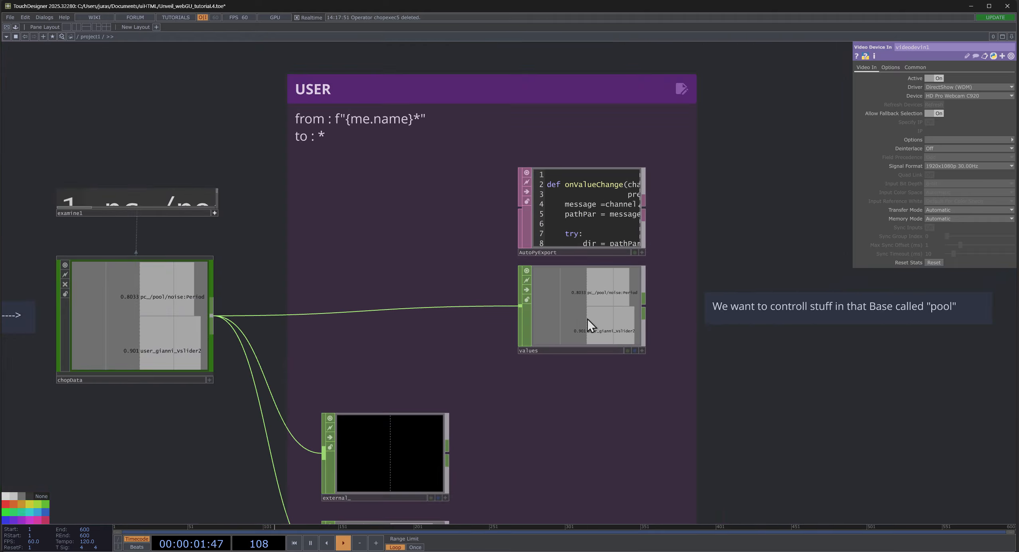
- Enlarge the view of the videodevin1 webcam feed to examine the interface on the phone screen
drag(689, 350, 819, 174)
drag(325, 387, 561, 232)
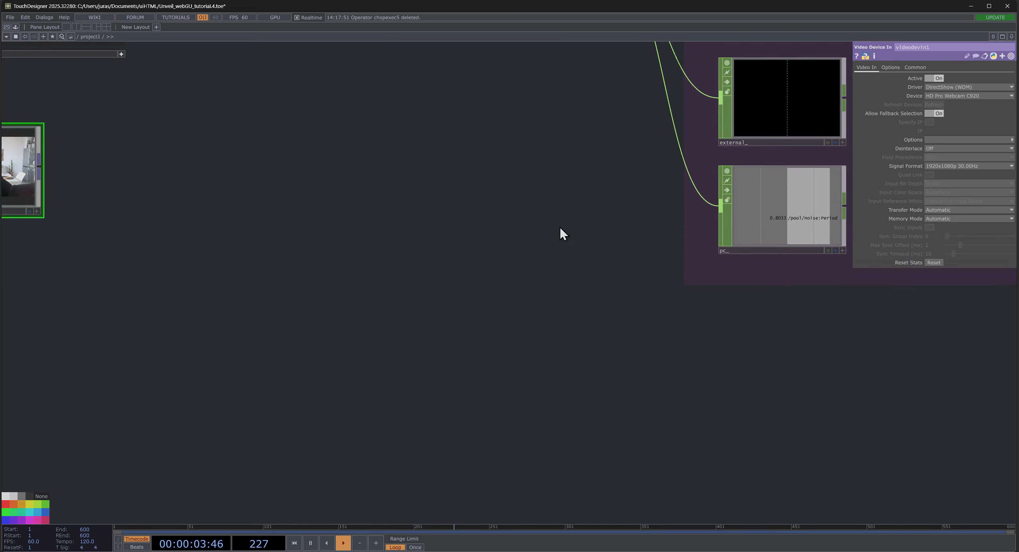
scroll(391, 268, down, 5)
scroll(374, 254, up, 1)
scroll(373, 255, up, 6)
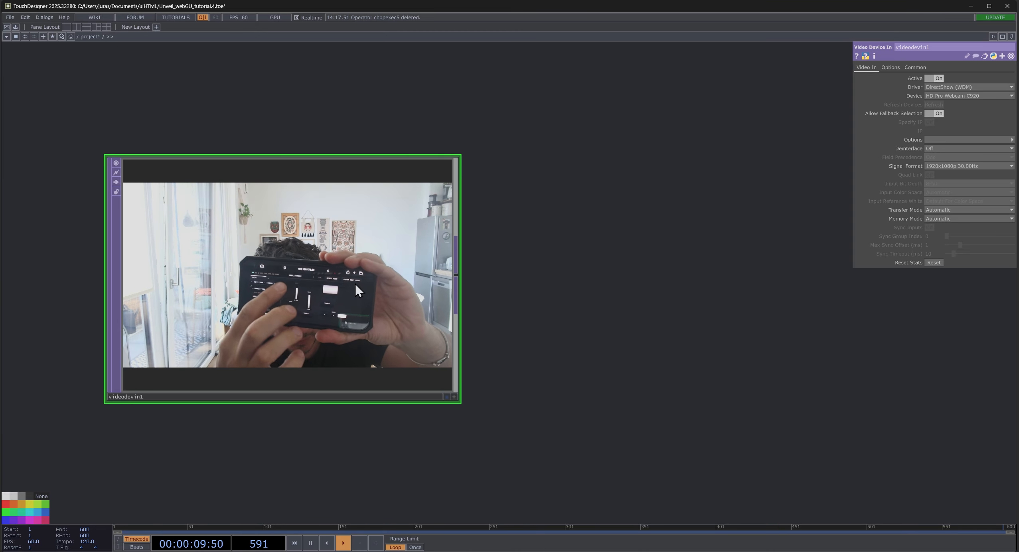
- Open the chopData viewer in a floating window and place it beside the enlarged videodevin1 feed
scroll(603, 257, down, 4)
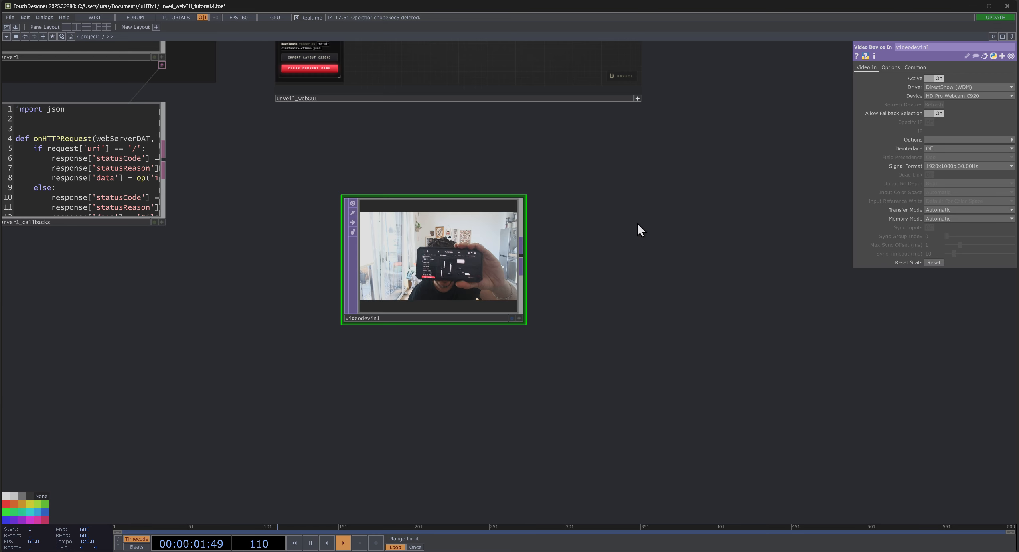
drag(666, 207, 416, 260)
scroll(417, 260, down, 3)
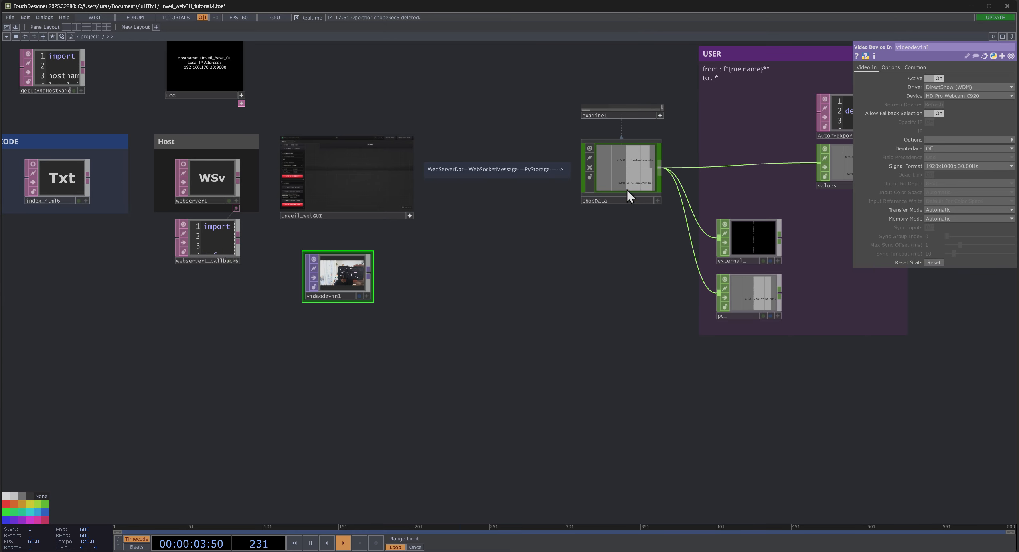
right_click(634, 173)
click(653, 150)
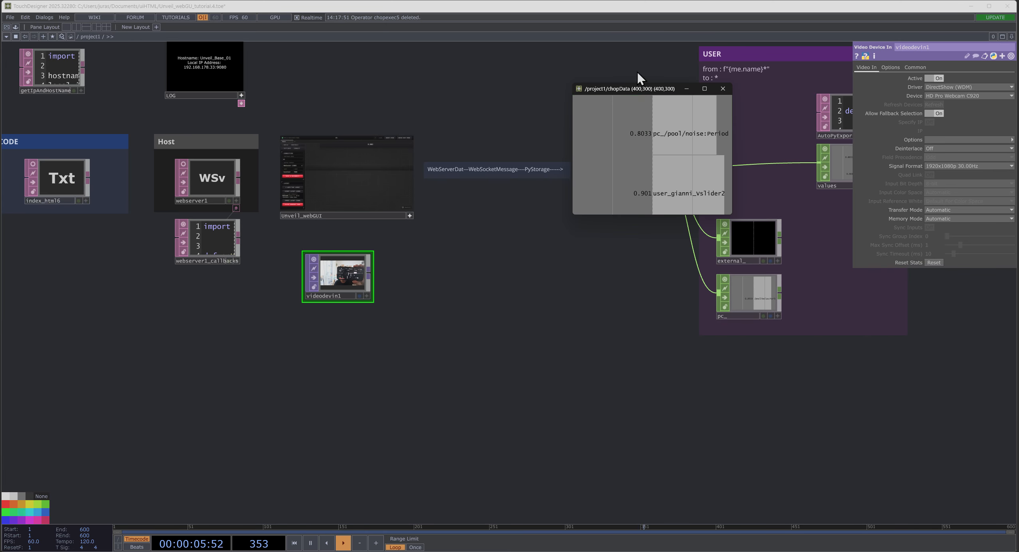
drag(634, 94, 445, 231)
scroll(338, 256, up, 5)
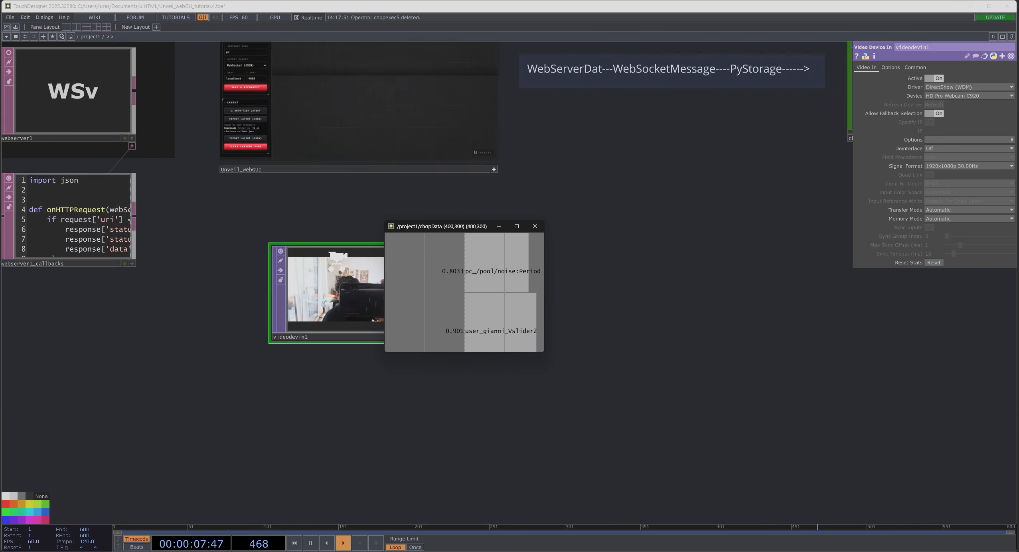
scroll(355, 245, up, 3)
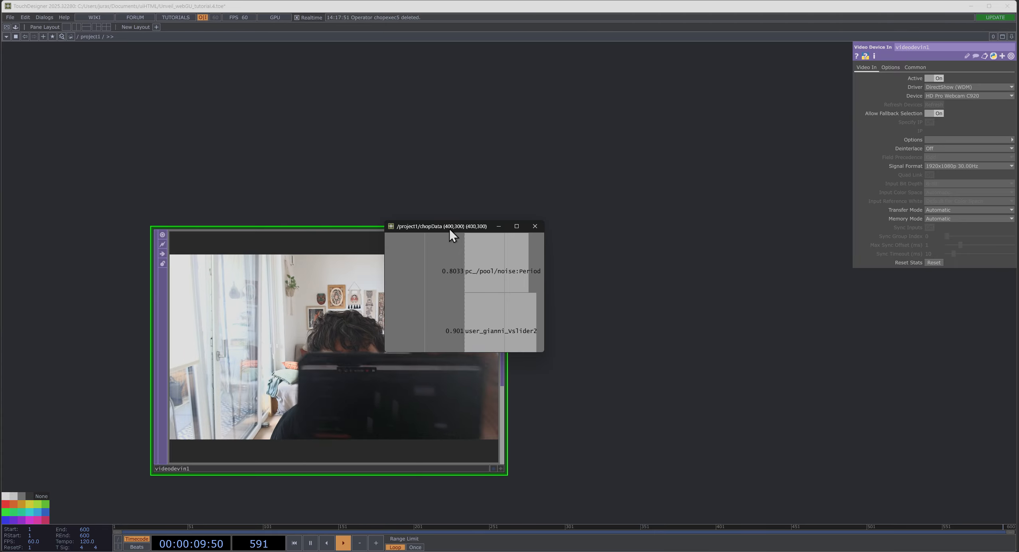
drag(450, 227, 491, 235)
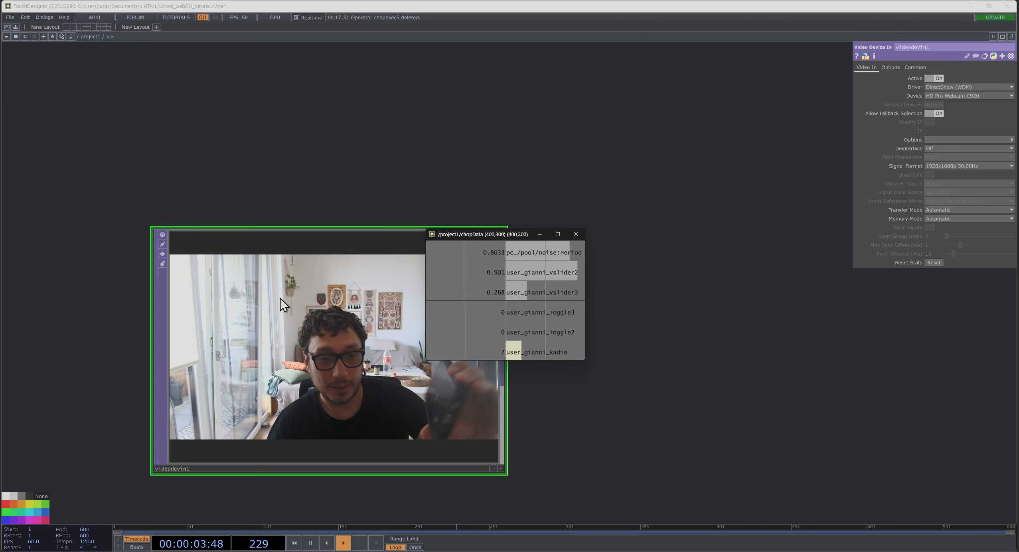
- Compare the channels in the external_ and pc_ operators of the USER area with those in the floating chopData window
scroll(335, 263, down, 3)
scroll(339, 276, down, 1)
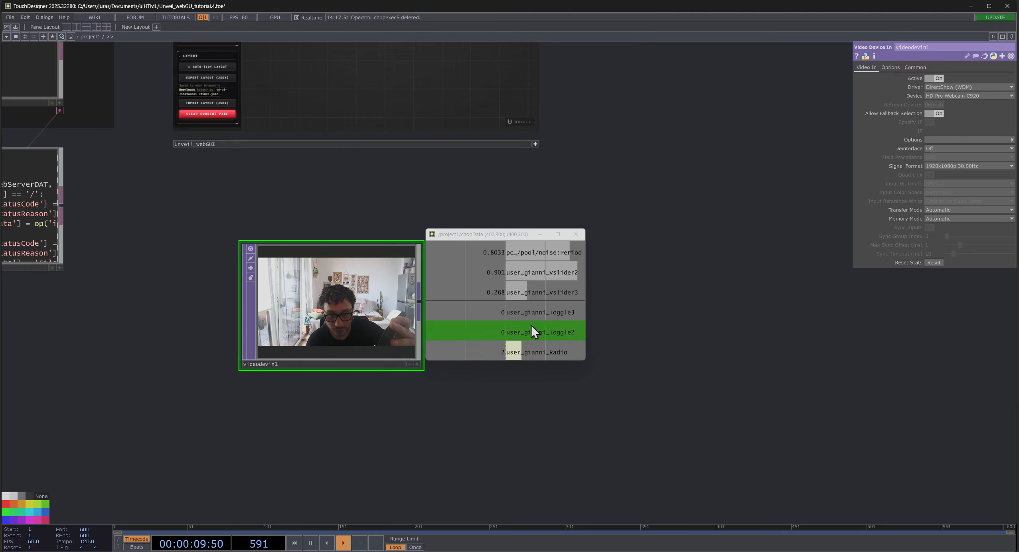
mouse_move(685, 277)
mouse_down()
mouse_move(555, 423)
mouse_move(339, 256)
mouse_move(75, 127)
mouse_move(8, 112)
mouse_up()
scroll(288, 135, up, 3)
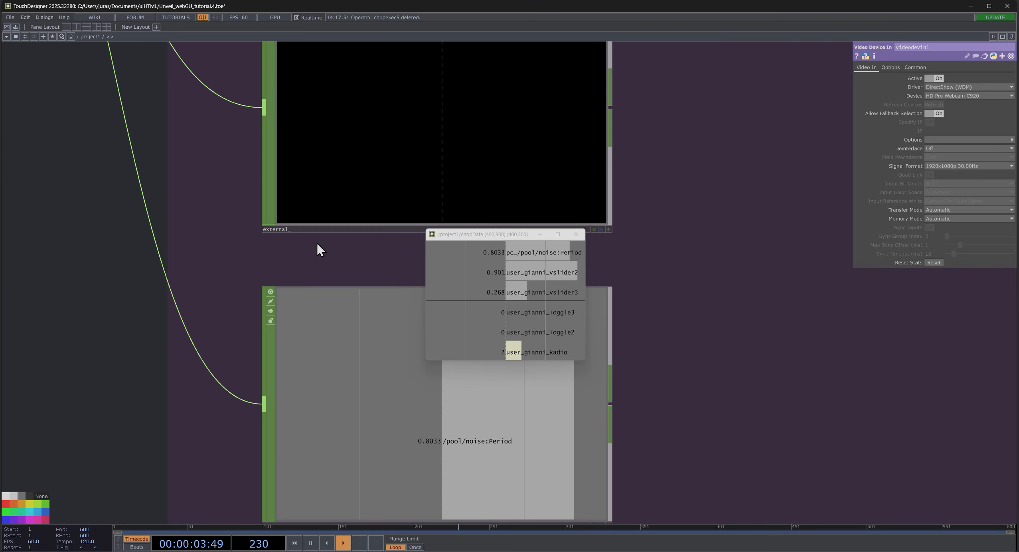
scroll(292, 386, down, 2)
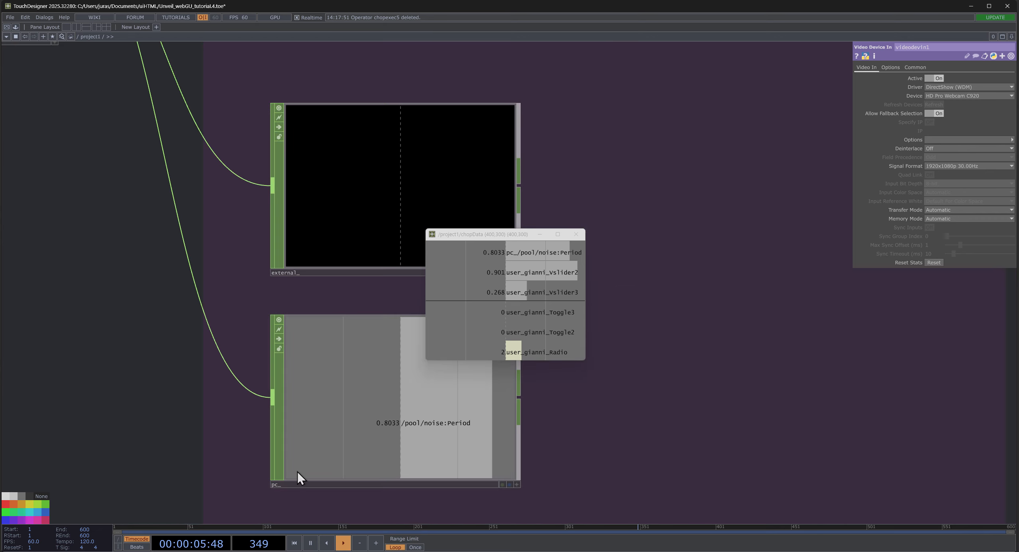
- Clear the stored channels of the chopData base with its custom Clear pulse
click(380, 198)
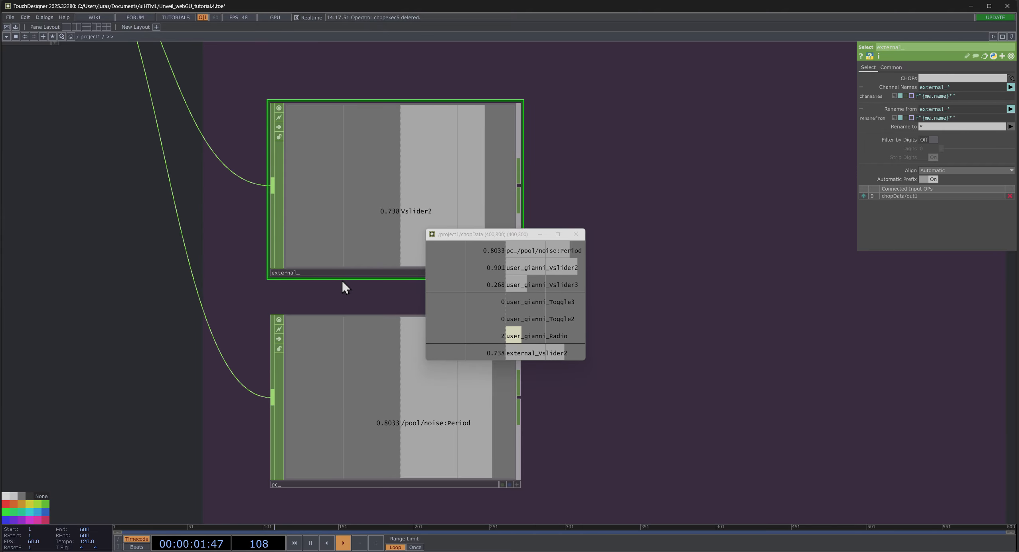
scroll(343, 275, down, 7)
scroll(175, 175, up, 7)
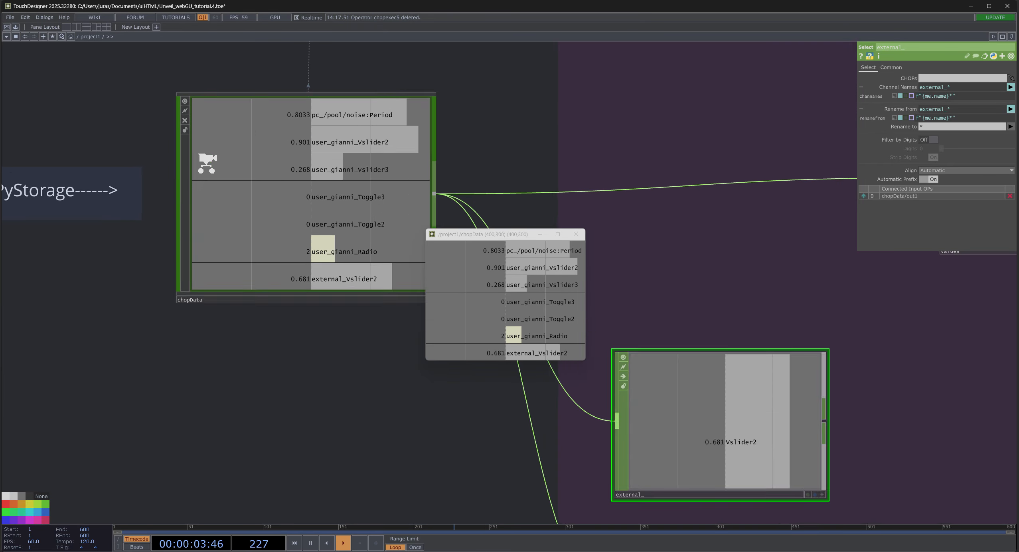
click(204, 160)
click(936, 87)
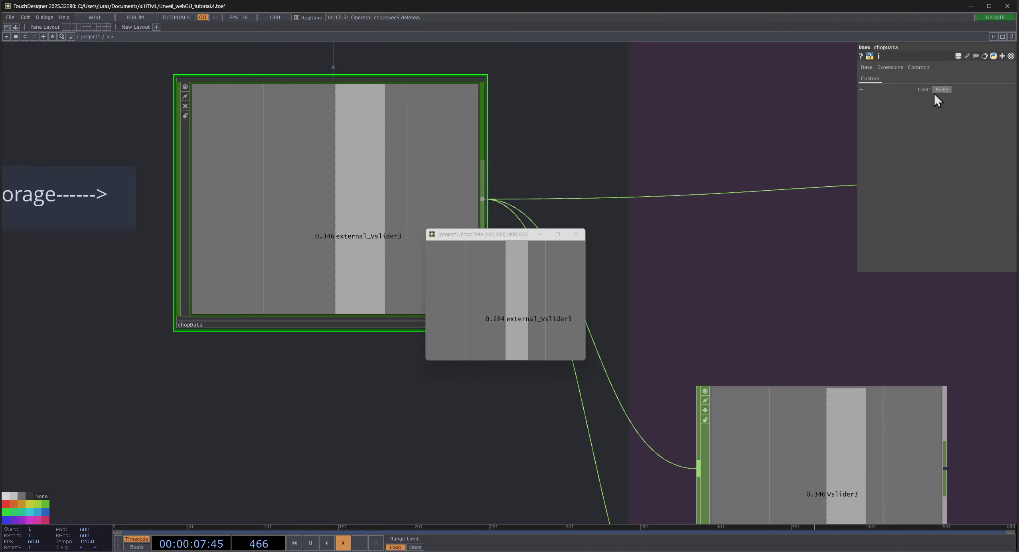
- Enlarge the videodevin1 webcam feed to watch the phone being operated beside the floating chopData window
scroll(383, 383, down, 9)
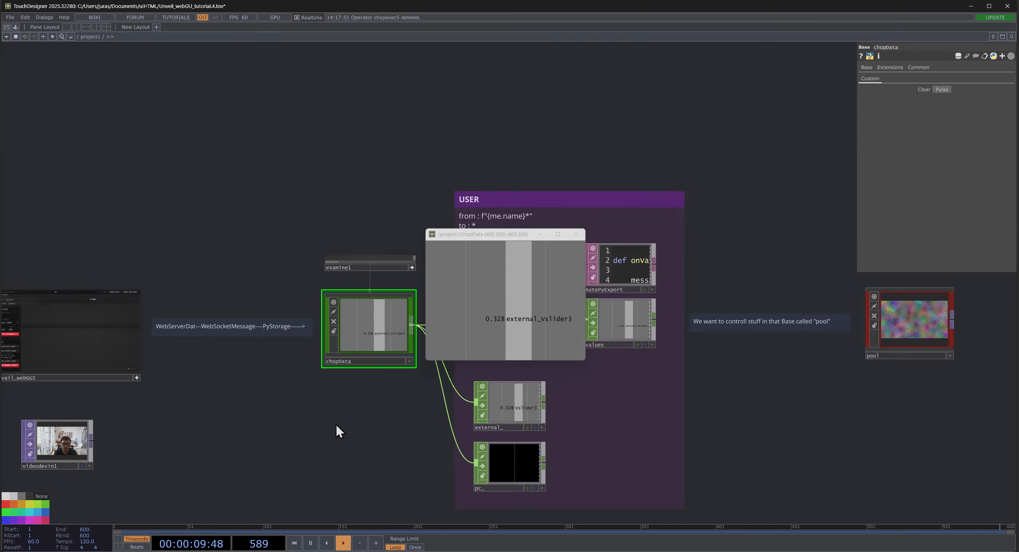
drag(344, 369, 465, 105)
scroll(288, 168, up, 4)
scroll(295, 166, up, 5)
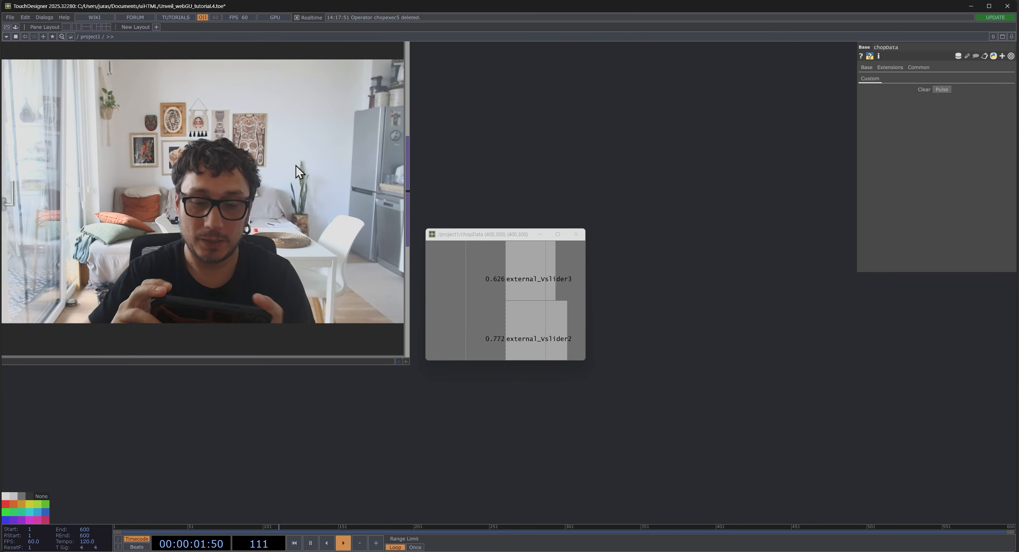
scroll(502, 173, down, 6)
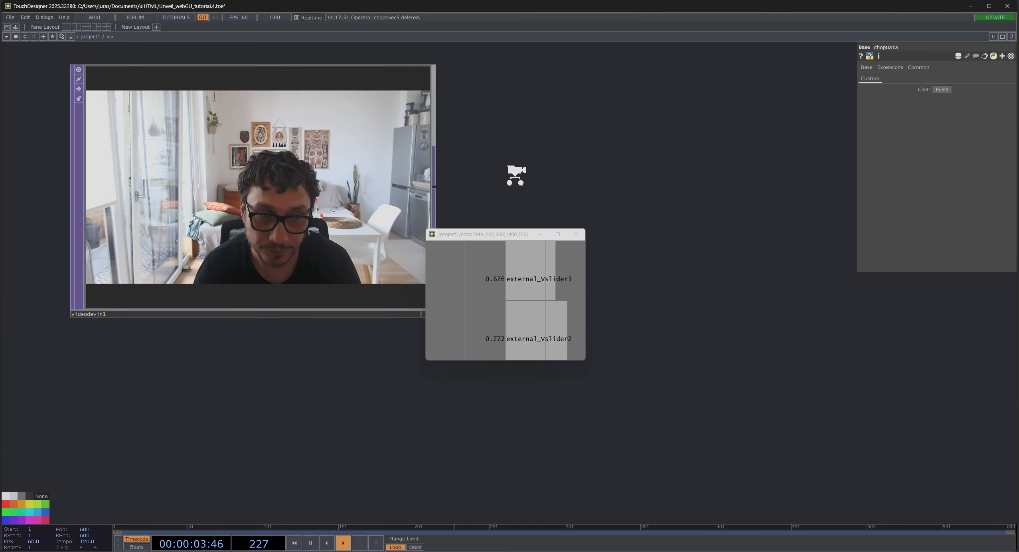
- Enlarge the horizontal slider inside Unveil_webGUI, move it, and close the floating chopData window
drag(648, 162, 433, 441)
scroll(430, 435, down, 5)
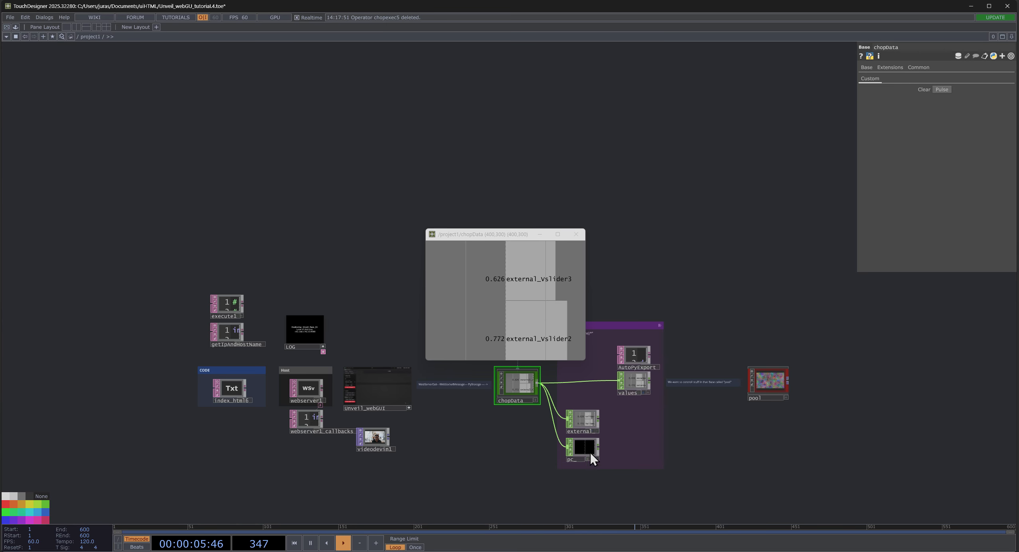
scroll(590, 452, up, 6)
drag(355, 352, 485, 360)
scroll(484, 359, down, 3)
scroll(196, 309, up, 2)
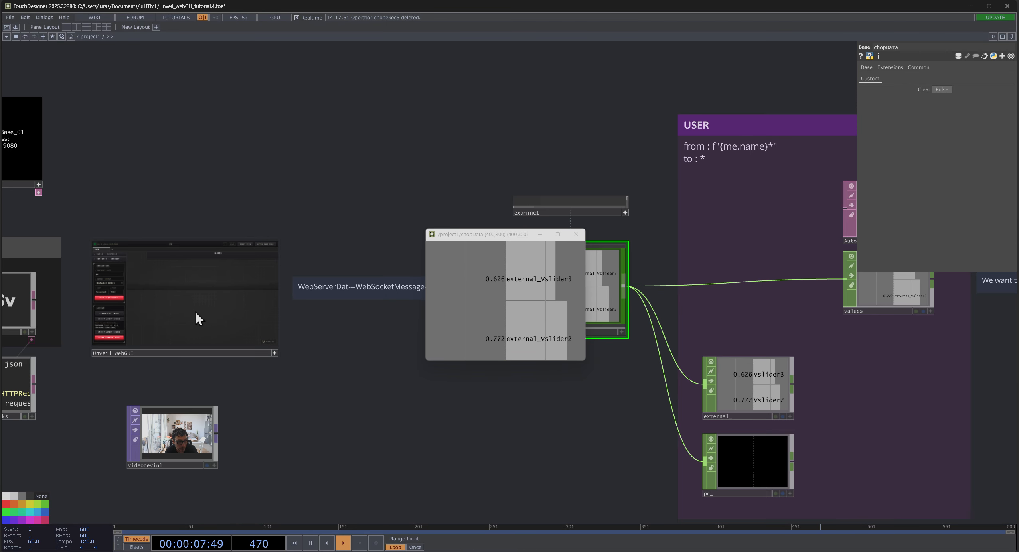
scroll(211, 277, up, 2)
mouse_move(220, 262)
mouse_down()
mouse_move(187, 265)
mouse_move(202, 278)
mouse_move(222, 267)
mouse_move(292, 285)
mouse_move(240, 293)
mouse_move(209, 271)
mouse_move(299, 279)
mouse_move(125, 271)
mouse_move(247, 270)
mouse_move(219, 271)
mouse_up()
click(576, 234)
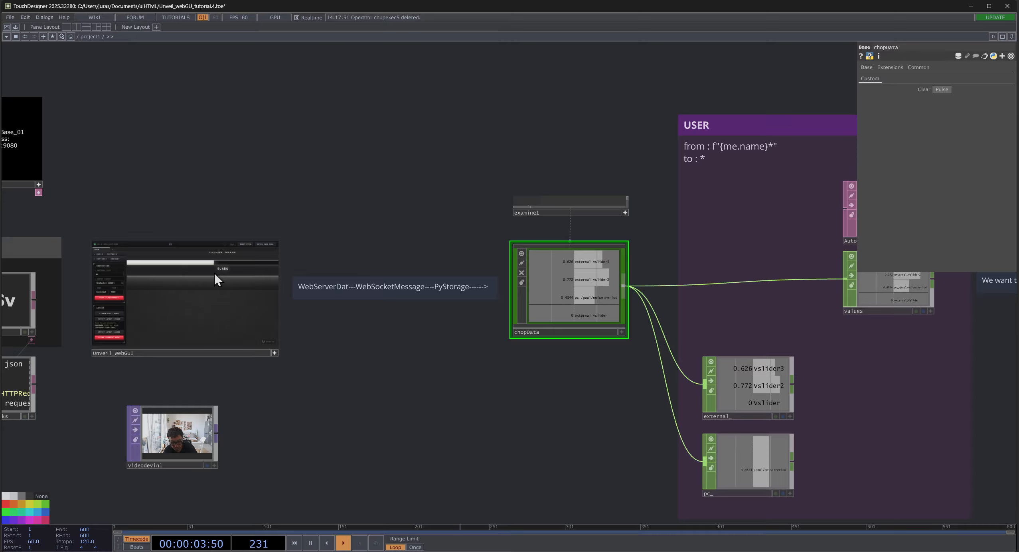
- Vary the Unveil_webGUI slider that drives /pool/noise:Period down and up again
mouse_move(214, 272)
mouse_down()
mouse_move(162, 267)
mouse_move(217, 272)
mouse_up()
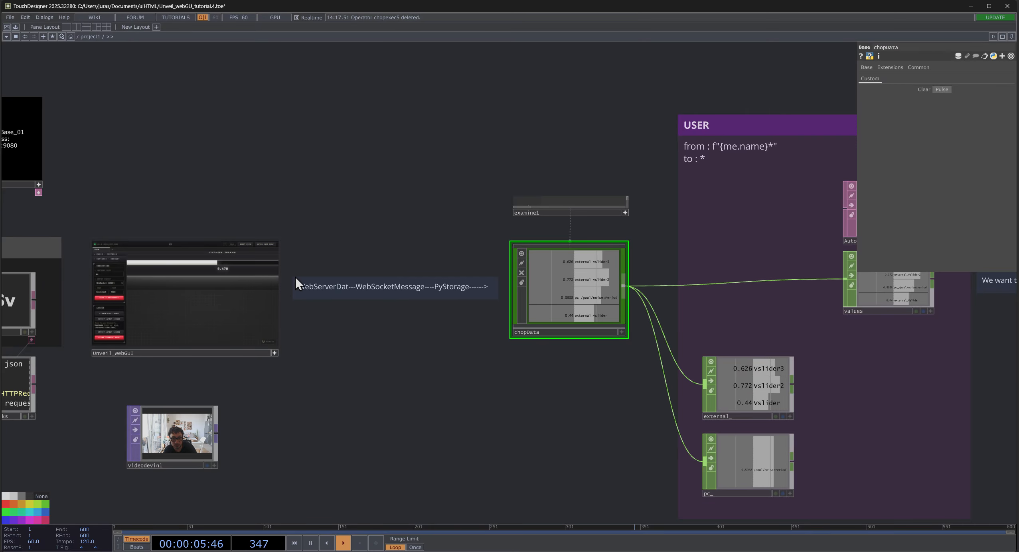
click(205, 275)
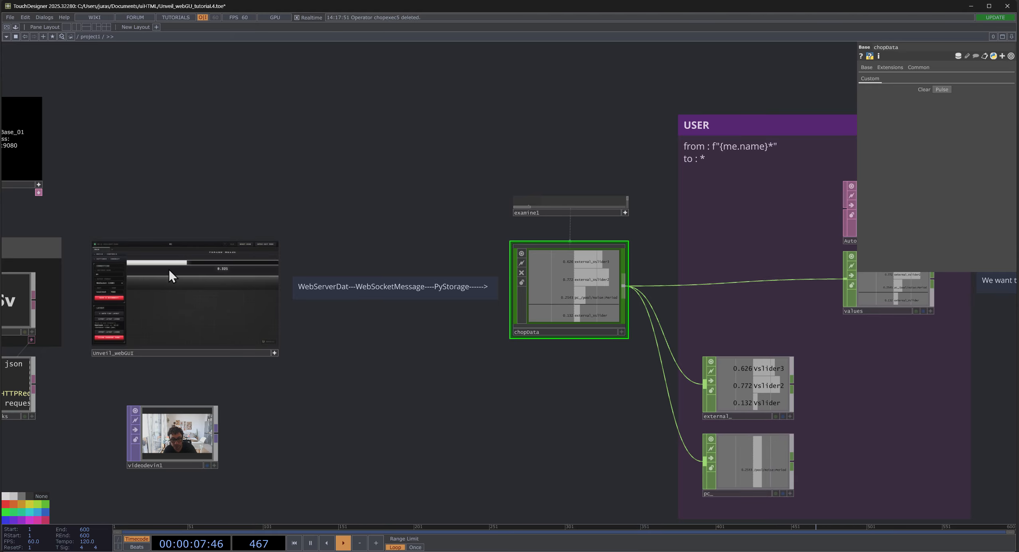
drag(169, 271, 140, 275)
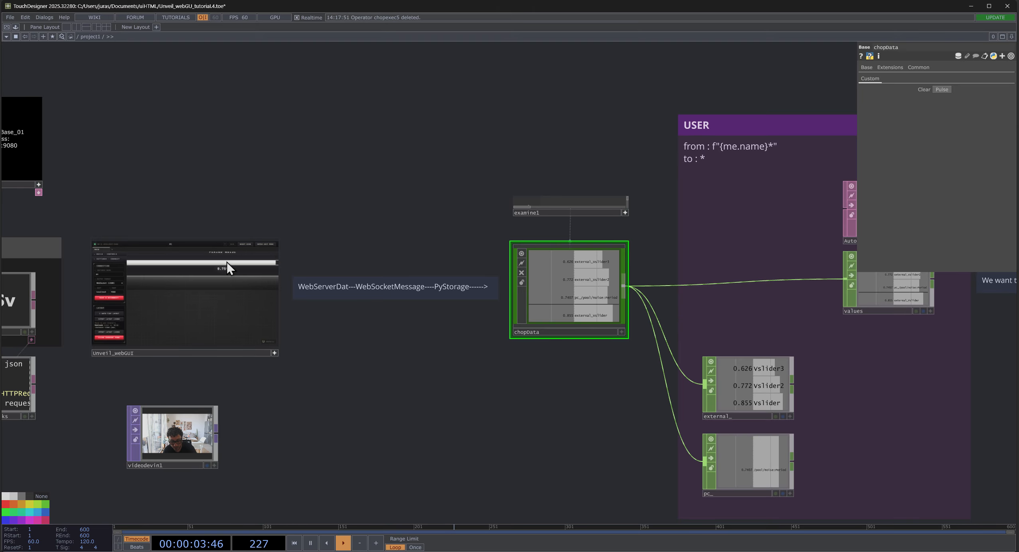
drag(230, 268, 211, 261)
- Set the videodevin1 webcam input's Active parameter to Off
drag(571, 400, 401, 295)
drag(257, 275, 434, 283)
scroll(194, 317, up, 4)
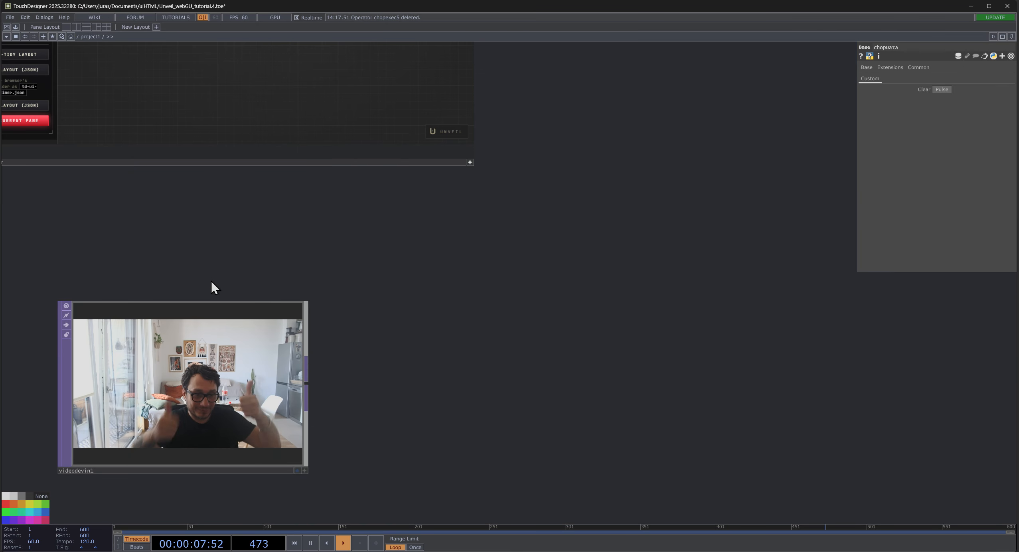
click(202, 368)
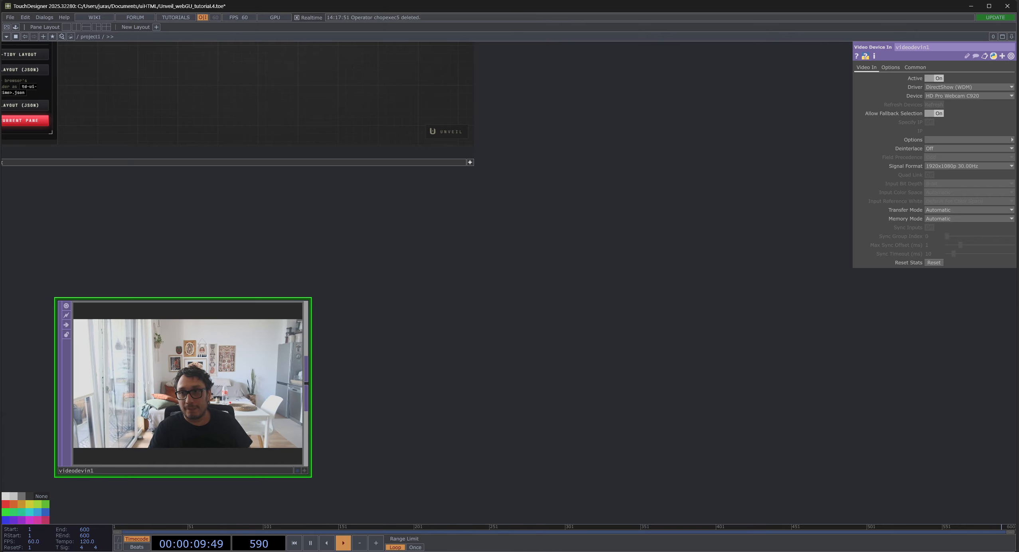
click(928, 77)
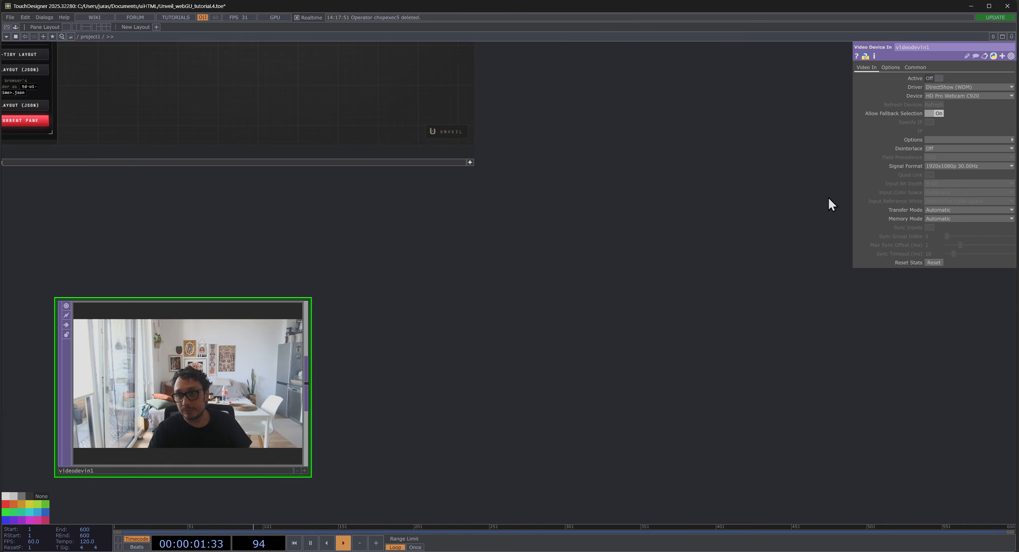
- Show the full control layout in Unveil_webGUI, then select external_ and compare its channels with those in chopData
drag(350, 360, 182, 341)
scroll(347, 365, down, 5)
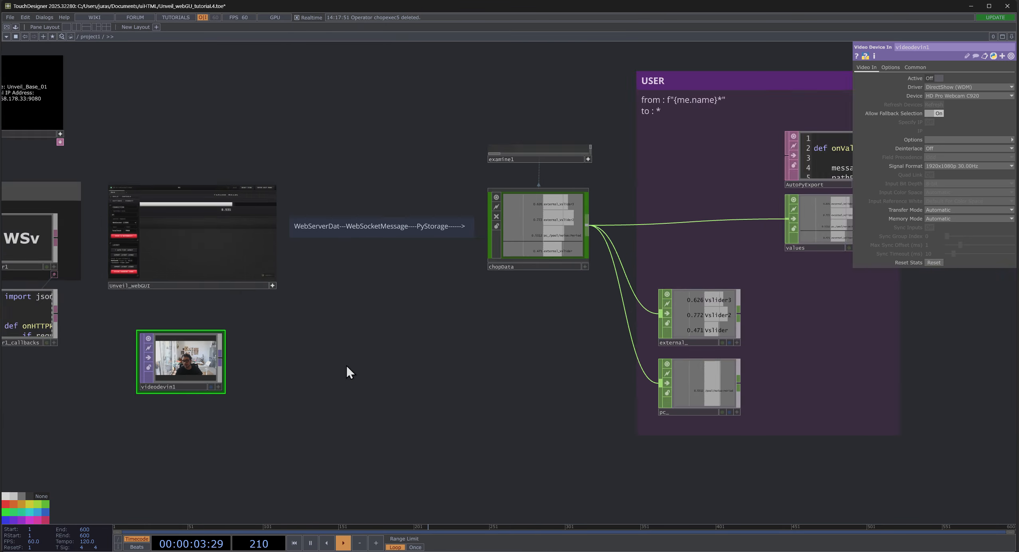
drag(399, 352, 417, 385)
scroll(178, 230, up, 2)
scroll(194, 303, down, 5)
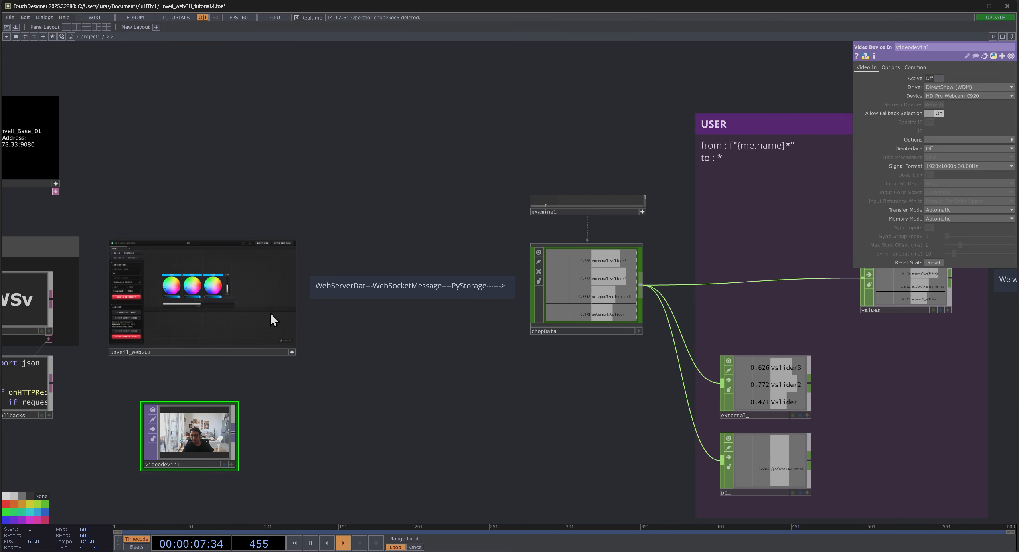
drag(511, 406, 506, 404)
scroll(605, 398, up, 5)
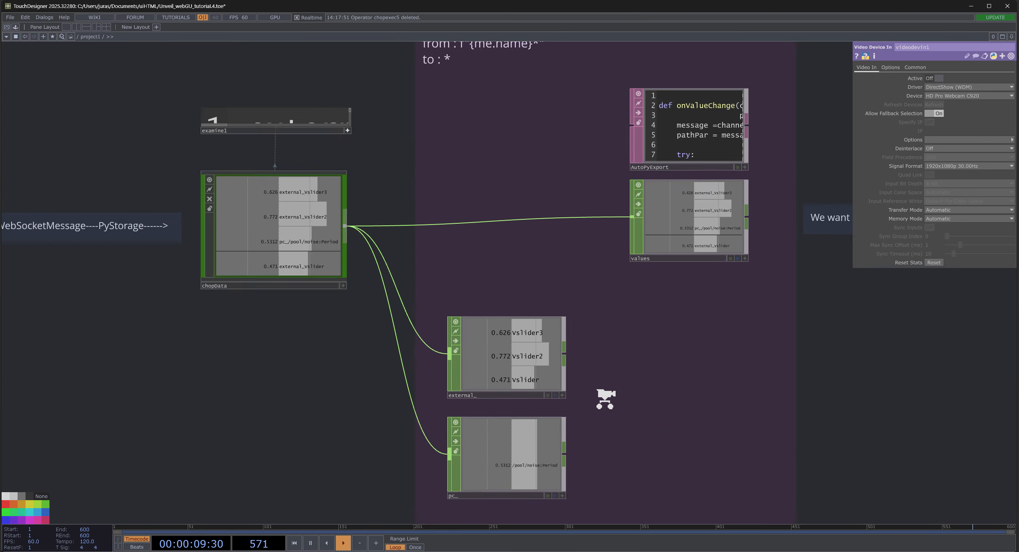
click(491, 344)
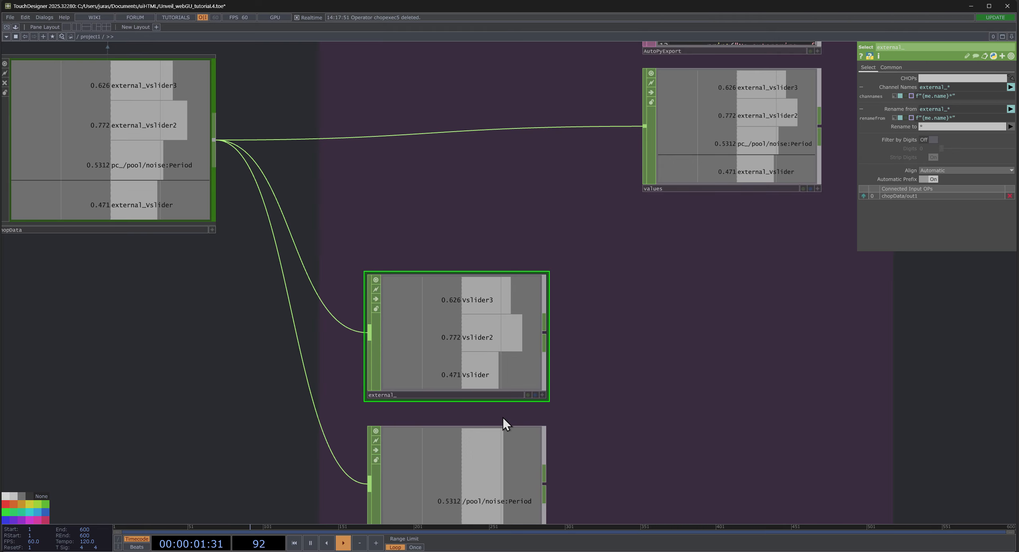
drag(604, 336, 568, 244)
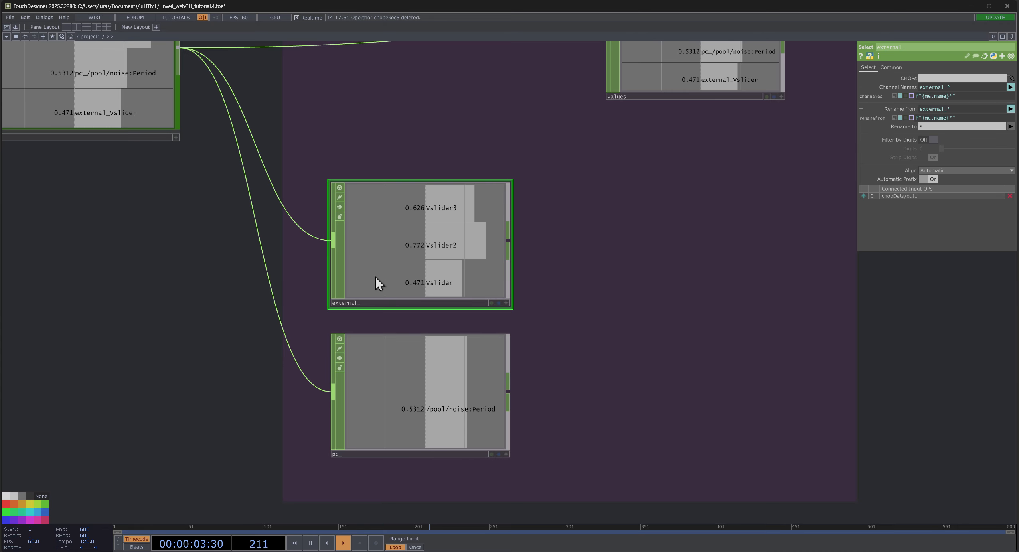
drag(89, 244, 215, 324)
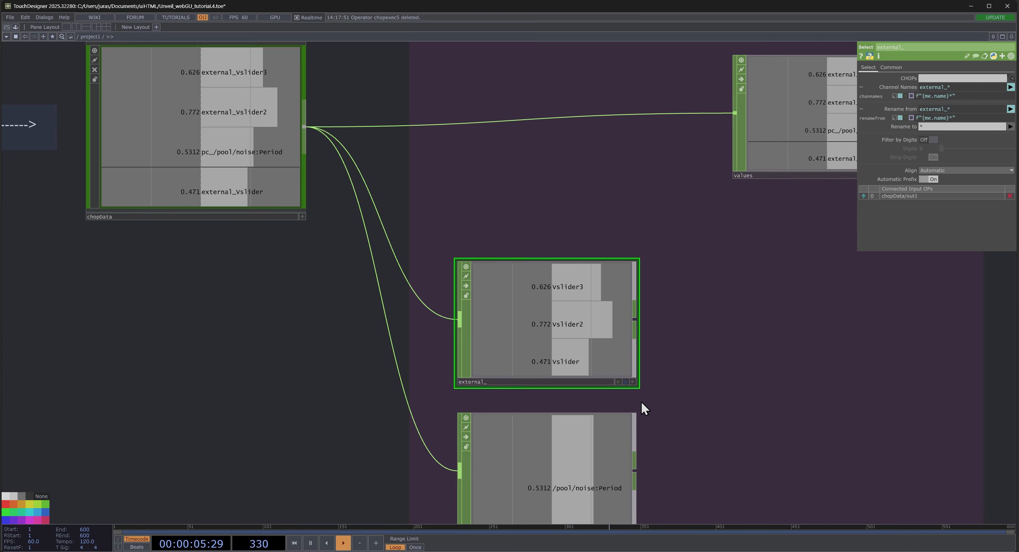
- Examine the from and to renaming patterns written in the USER area's annotation
drag(638, 333, 533, 305)
drag(703, 229, 709, 471)
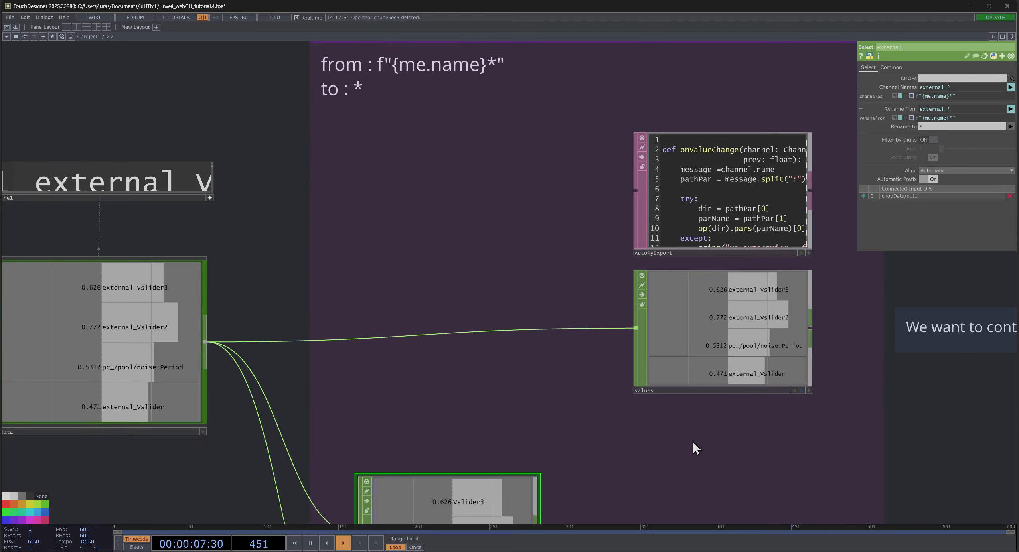
scroll(395, 270, up, 5)
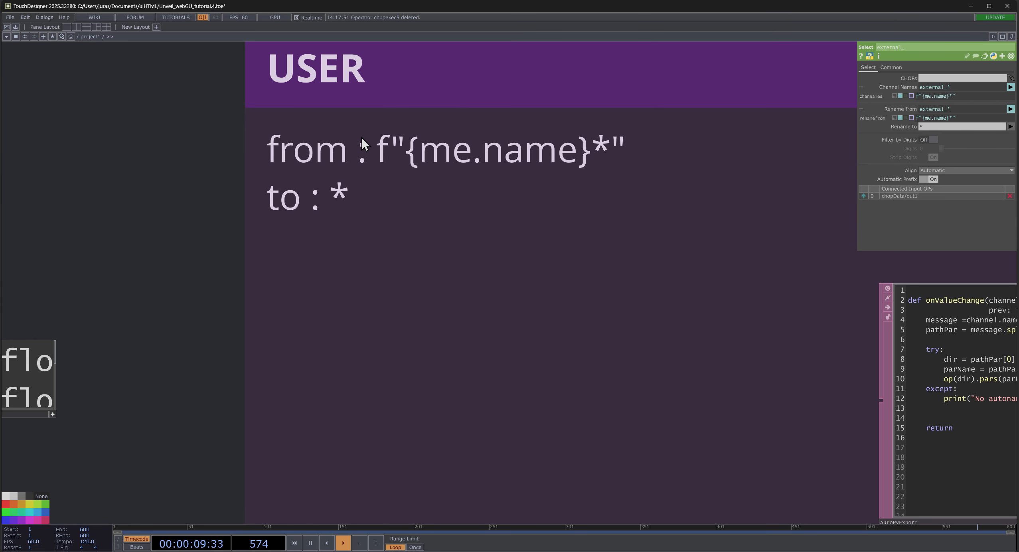
drag(368, 151, 400, 142)
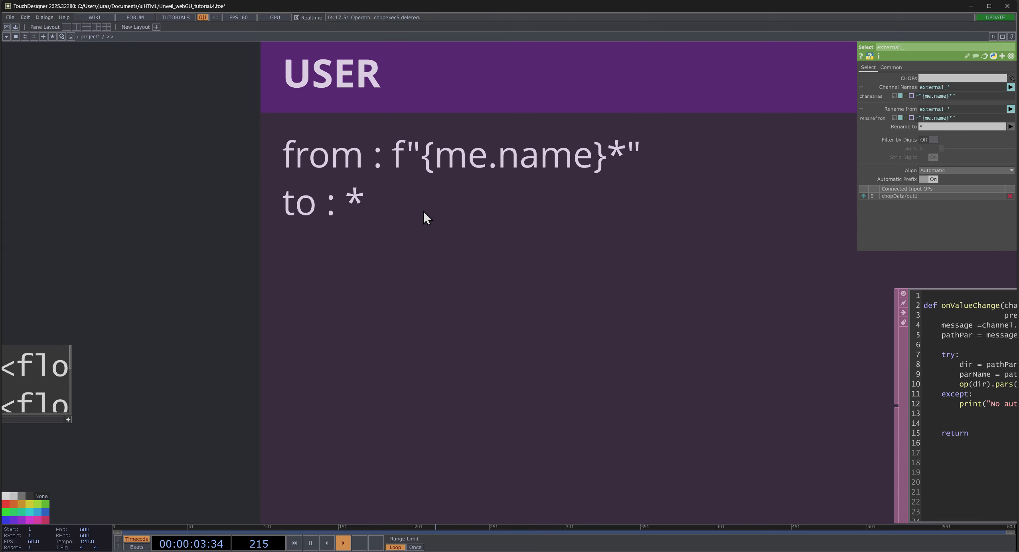
drag(285, 268, 202, 234)
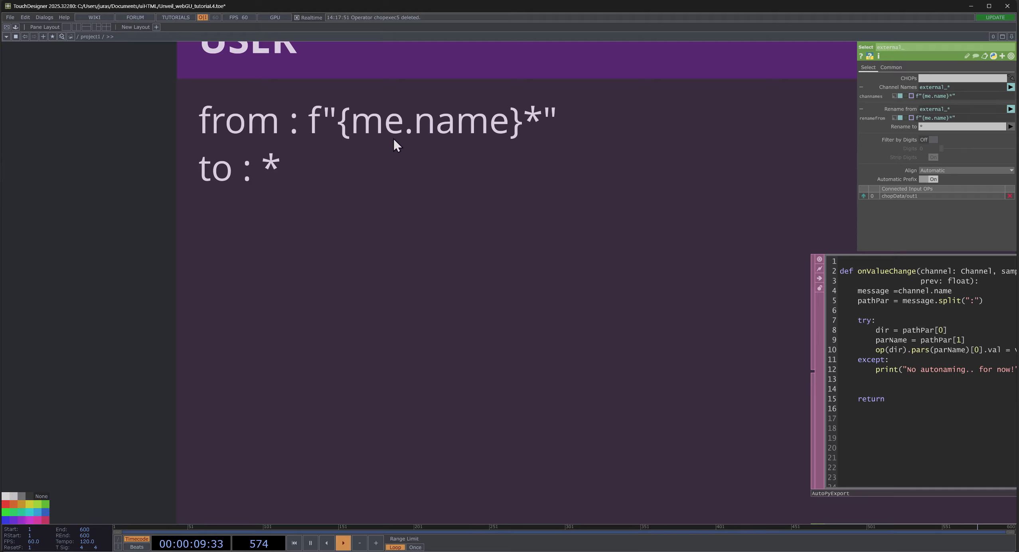
scroll(343, 190, down, 5)
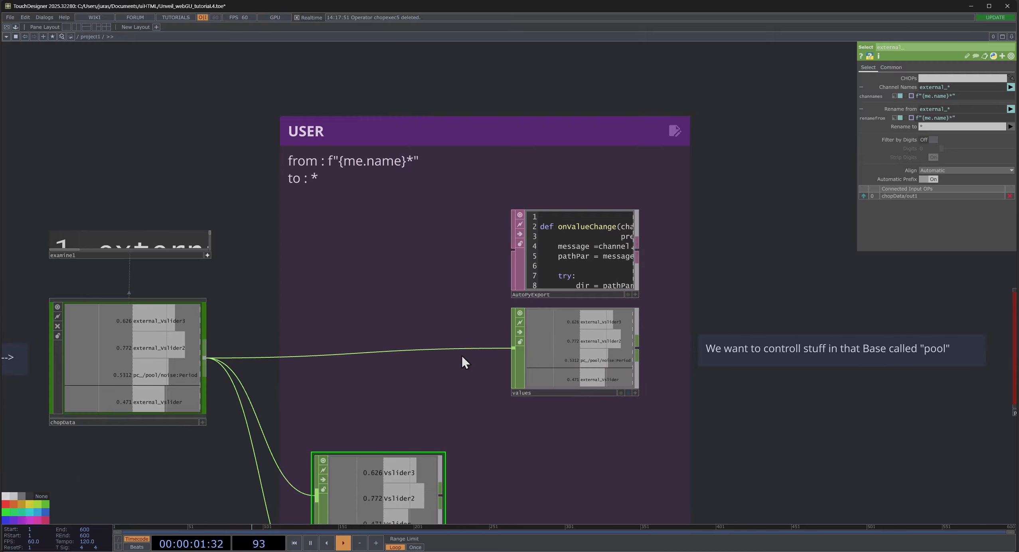
- Move the external_ operator slightly higher in the USER area, farther above pc_
drag(472, 367, 454, 288)
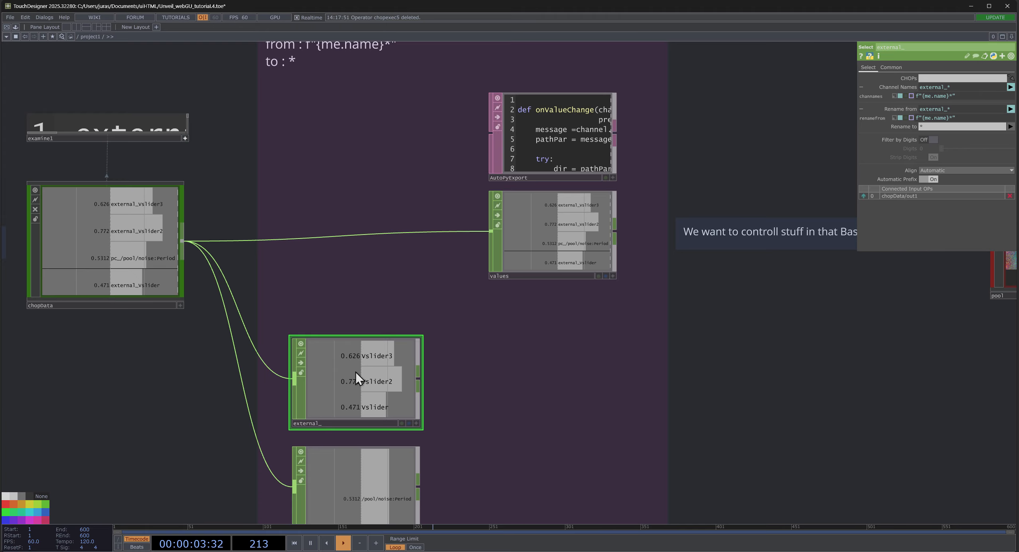
scroll(295, 423, up, 4)
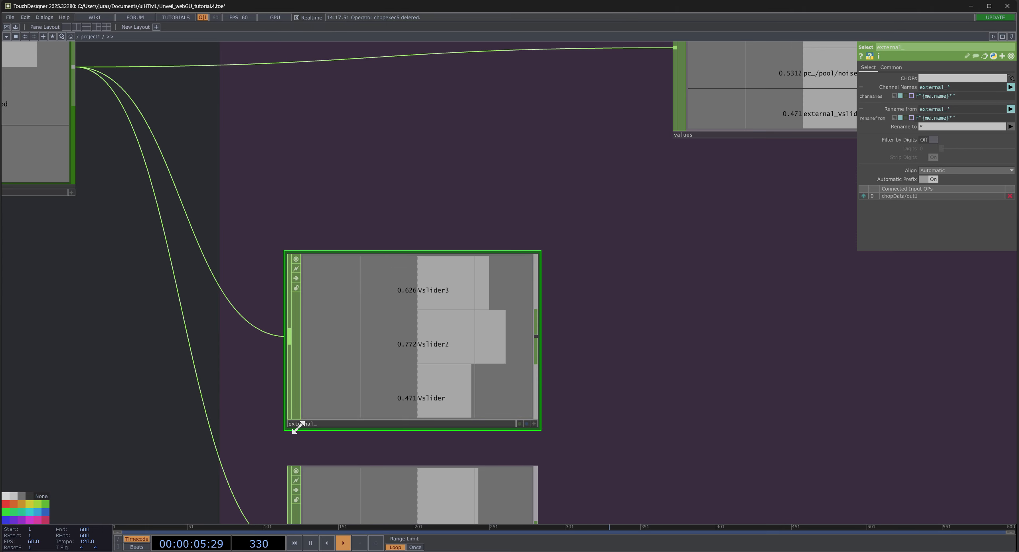
scroll(296, 419, down, 3)
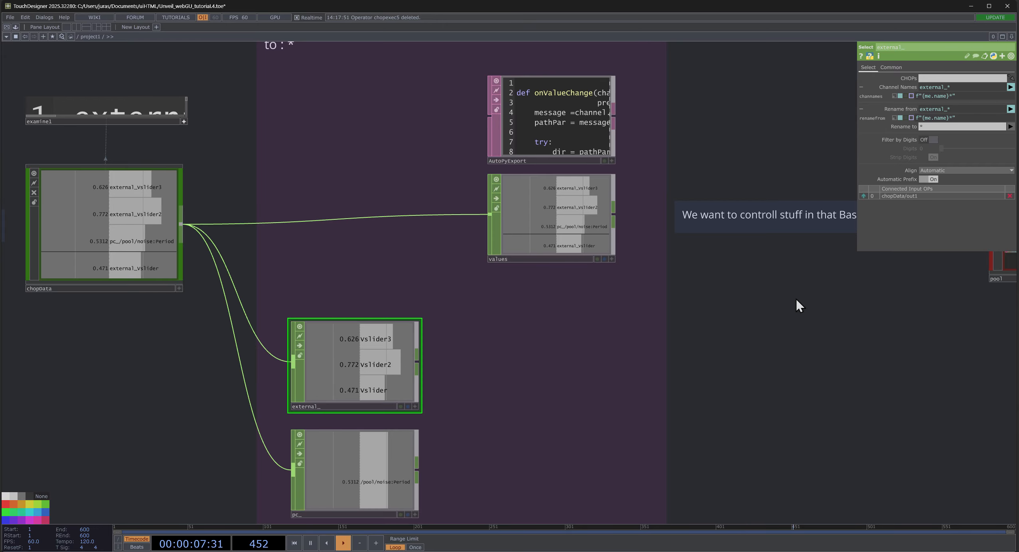
drag(449, 388, 442, 295)
scroll(350, 286, up, 3)
scroll(350, 287, up, 2)
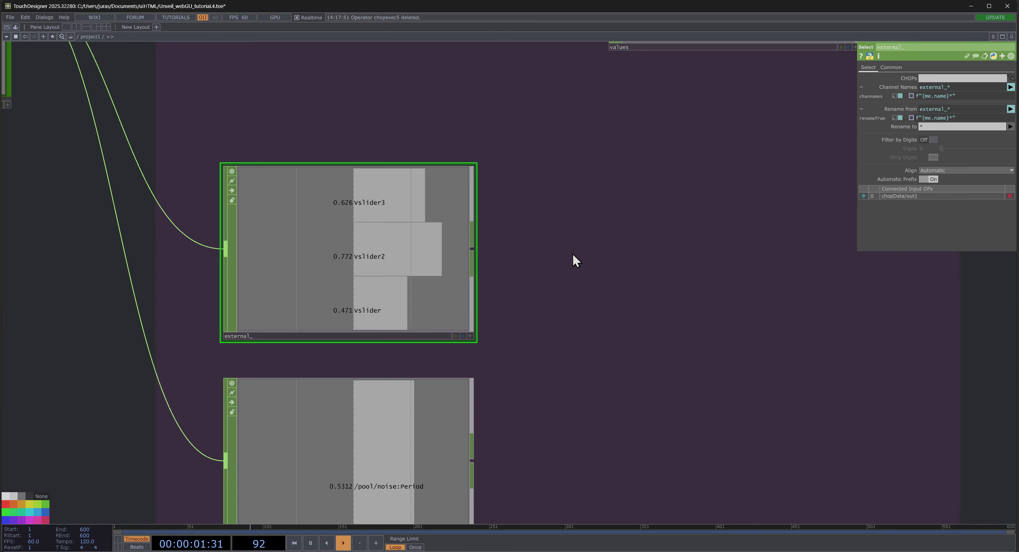
drag(298, 289, 316, 212)
drag(304, 260, 286, 273)
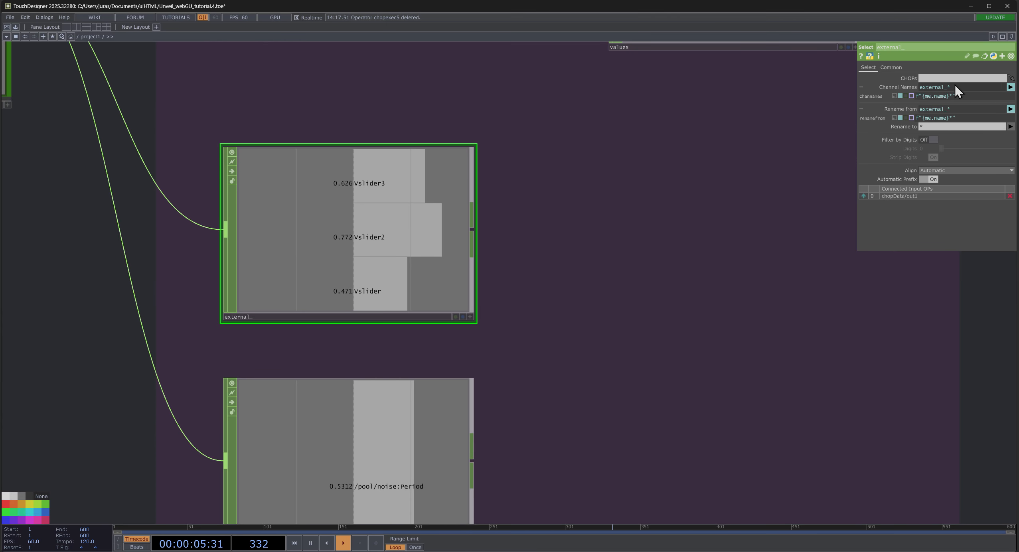
- Check the prefixed channel names in a temporary floating chopData viewer and examine the Channel Names and Rename from parameters of external_
scroll(464, 193, down, 5)
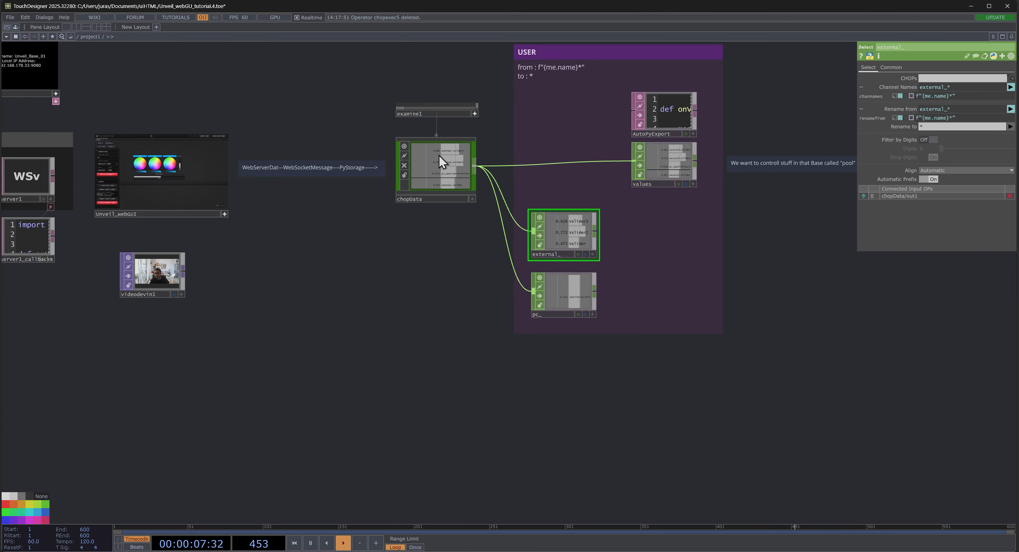
right_click(439, 155)
click(463, 132)
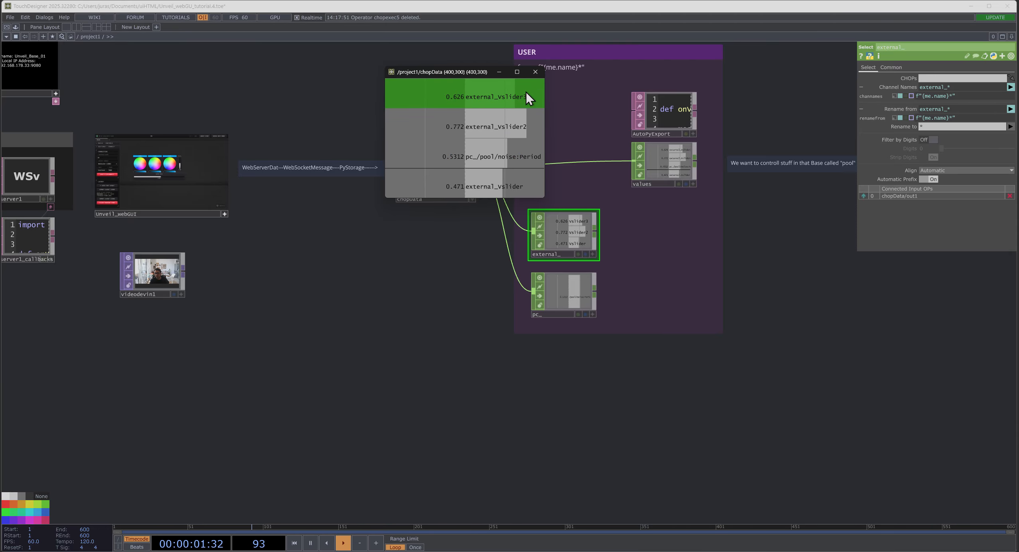
click(535, 72)
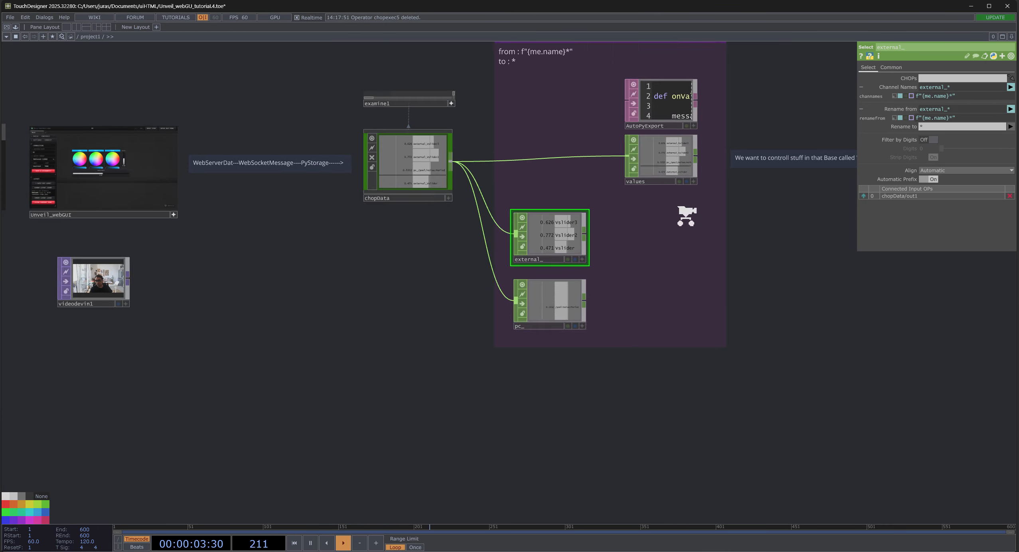
scroll(686, 212, up, 5)
scroll(373, 335, up, 4)
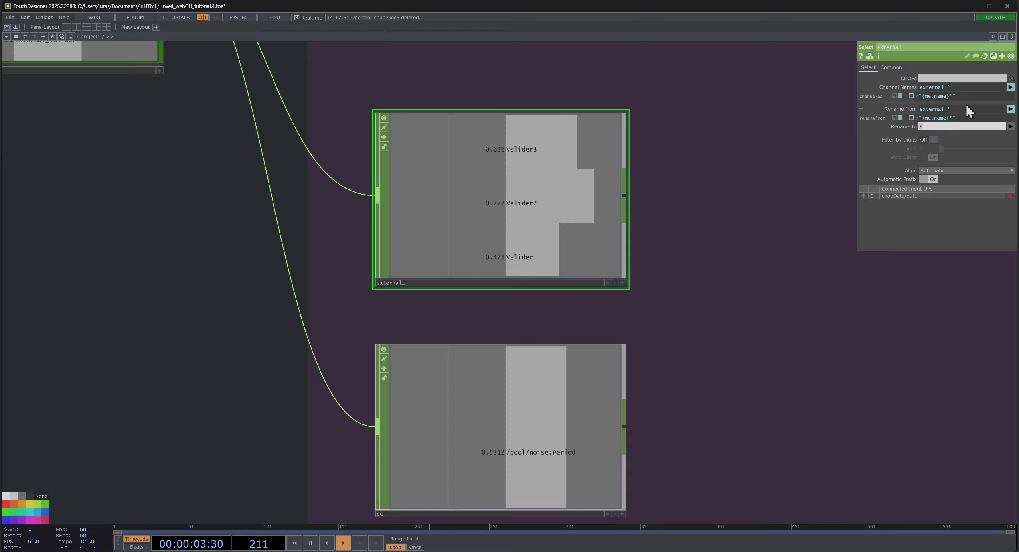
- Examine the prefix and asterisk in the Rename from value of external_ and compare them with its channel names
double_click(950, 108)
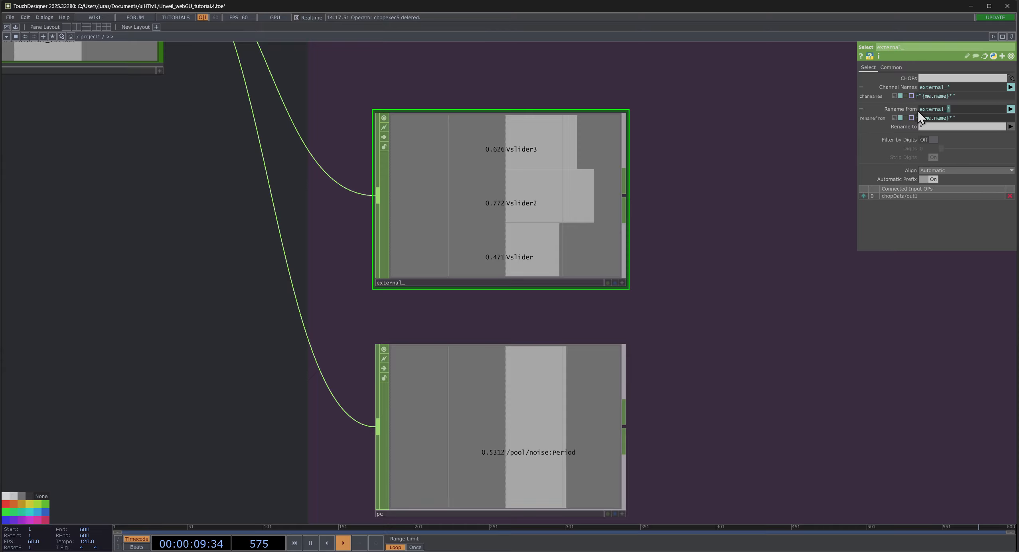
drag(919, 111, 955, 111)
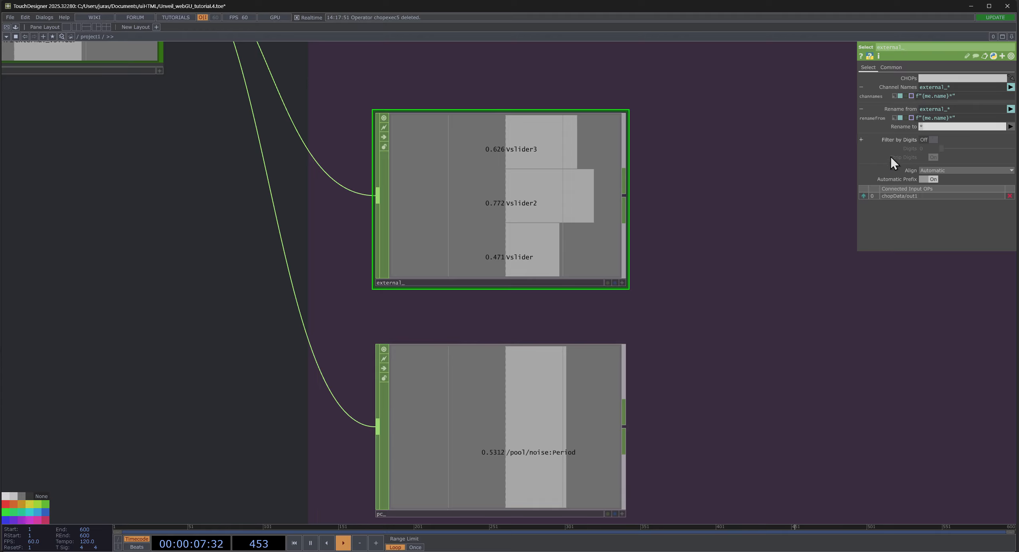
scroll(471, 225, down, 2)
scroll(472, 226, up, 2)
drag(505, 202, 543, 142)
drag(642, 163, 535, 196)
drag(487, 173, 448, 229)
scroll(437, 236, down, 3)
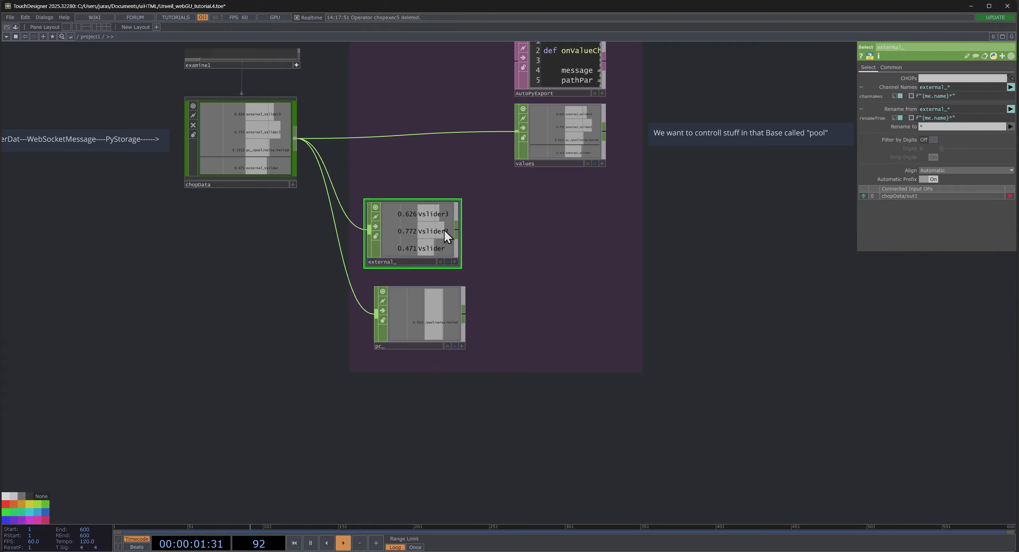
scroll(479, 303, down, 3)
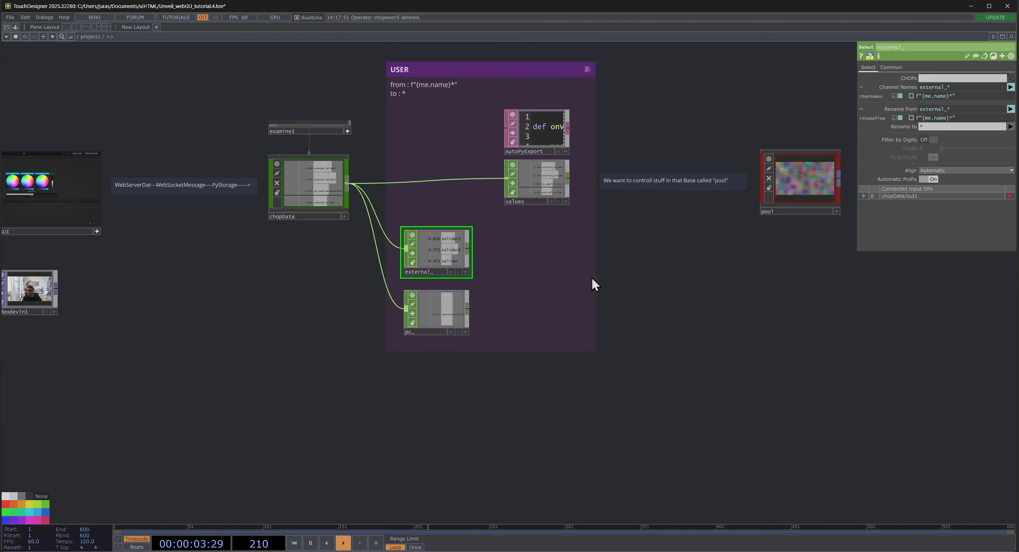
- Examine the pool Base and compare the channels in values with those in chopData, external_ and pc_
drag(592, 284, 558, 303)
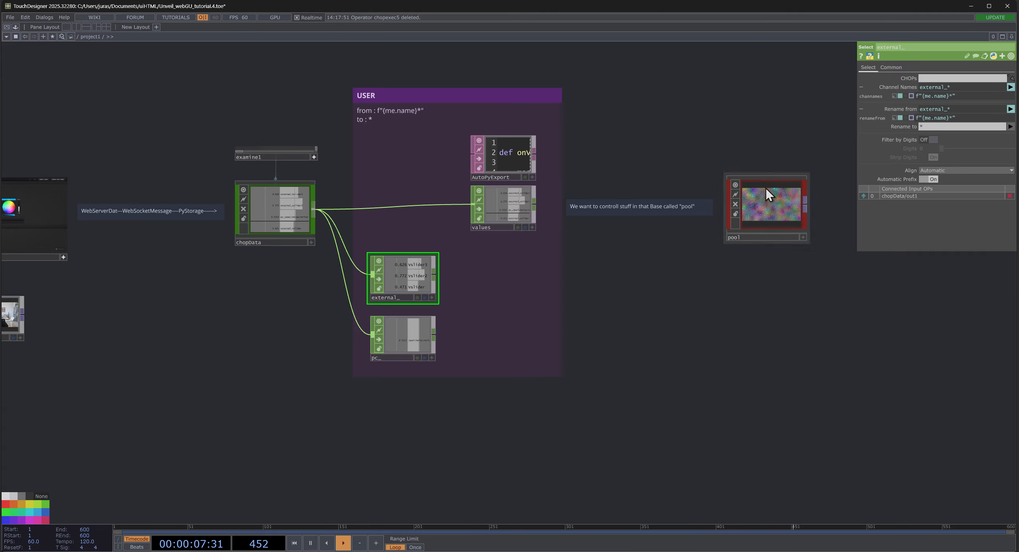
scroll(764, 200, up, 5)
drag(375, 370, 203, 363)
scroll(522, 290, down, 8)
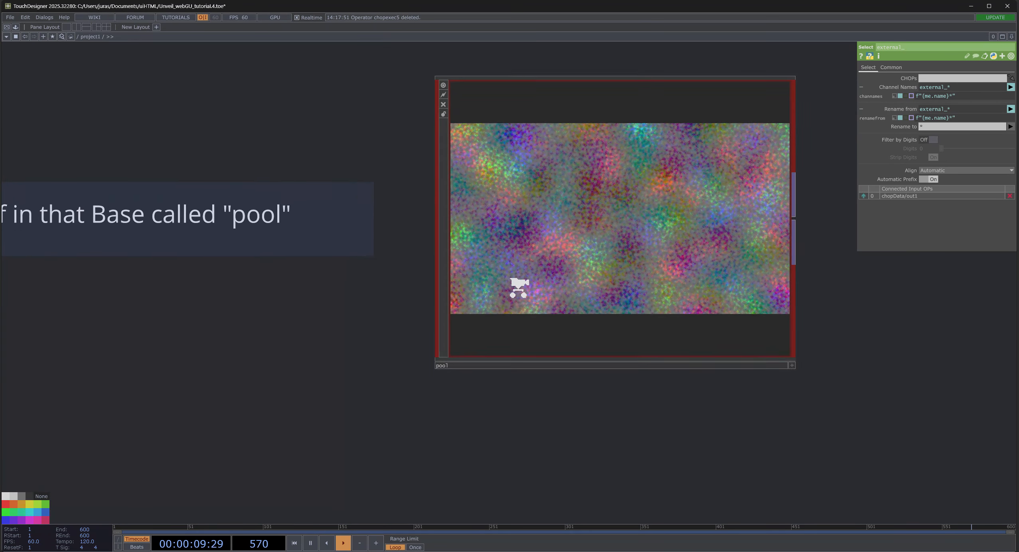
drag(484, 391, 768, 361)
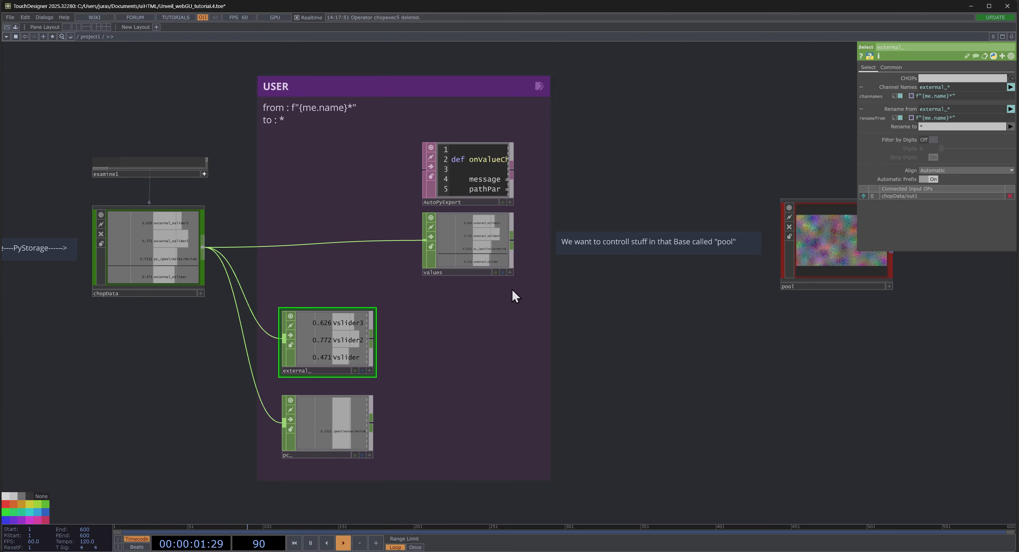
scroll(512, 288, up, 2)
scroll(424, 309, up, 5)
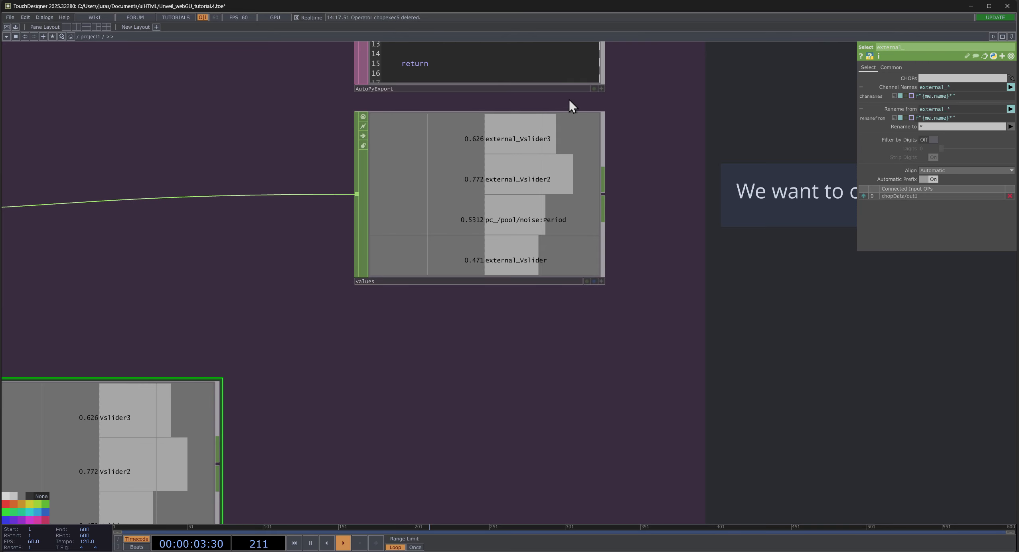
scroll(423, 189, down, 5)
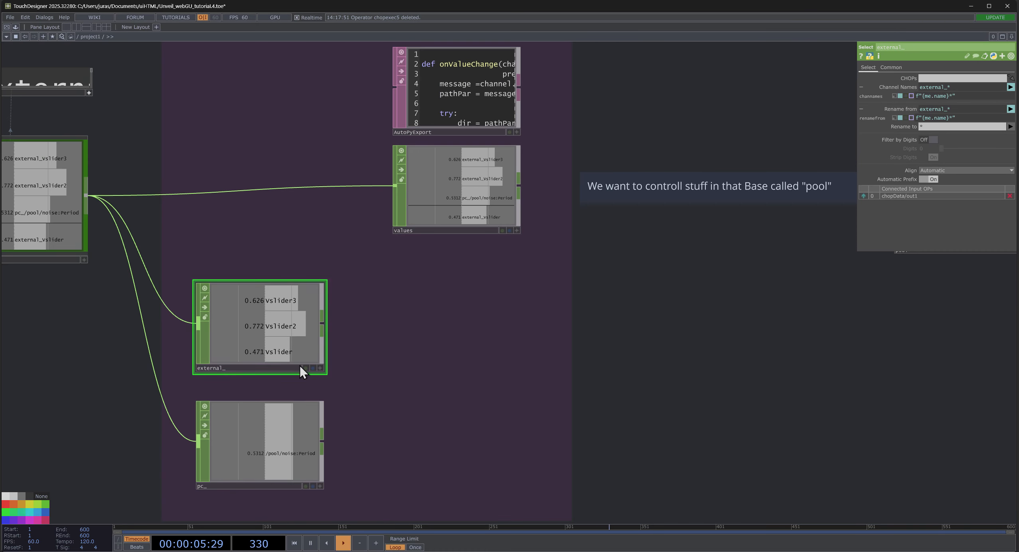
drag(254, 235, 596, 275)
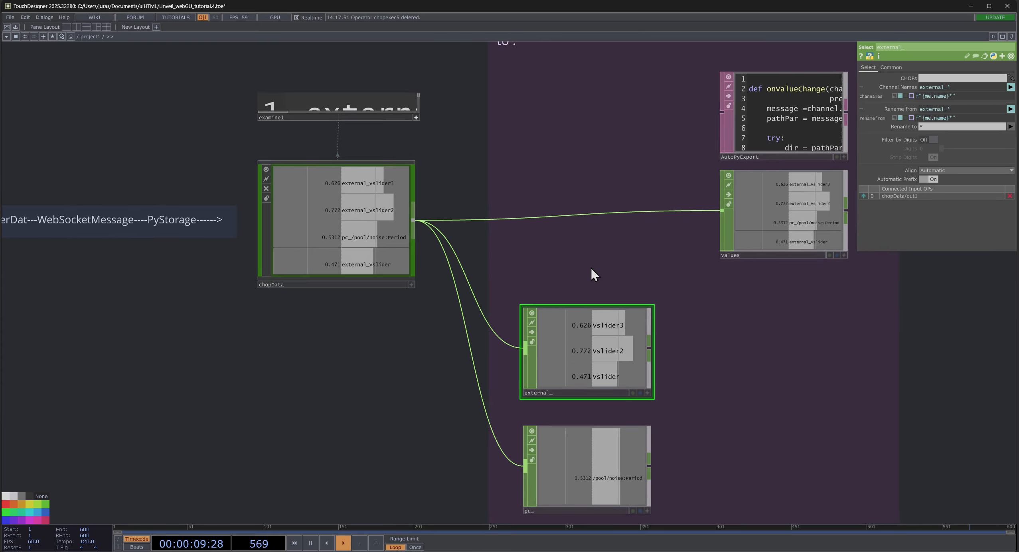
scroll(596, 276, down, 6)
scroll(295, 220, up, 4)
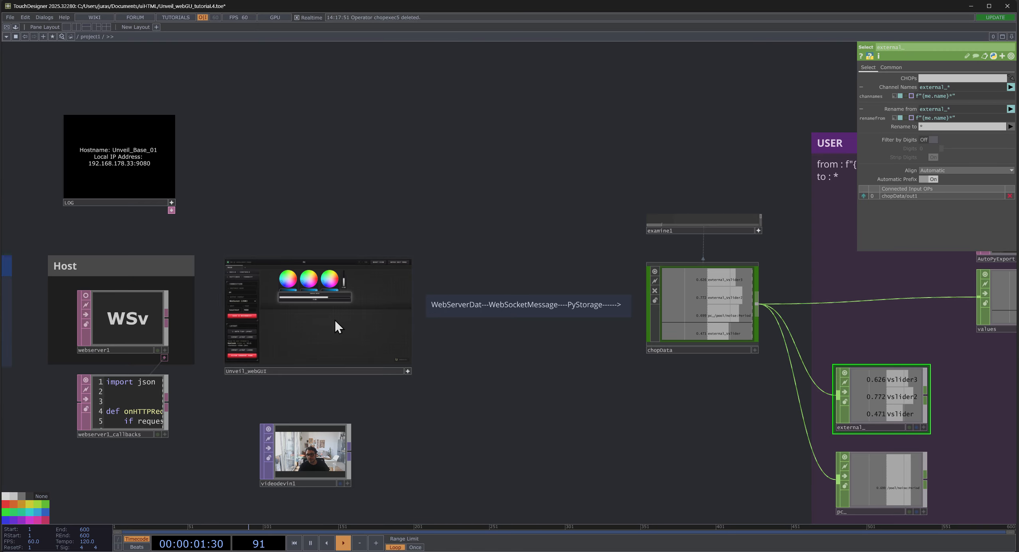
drag(587, 403, 347, 341)
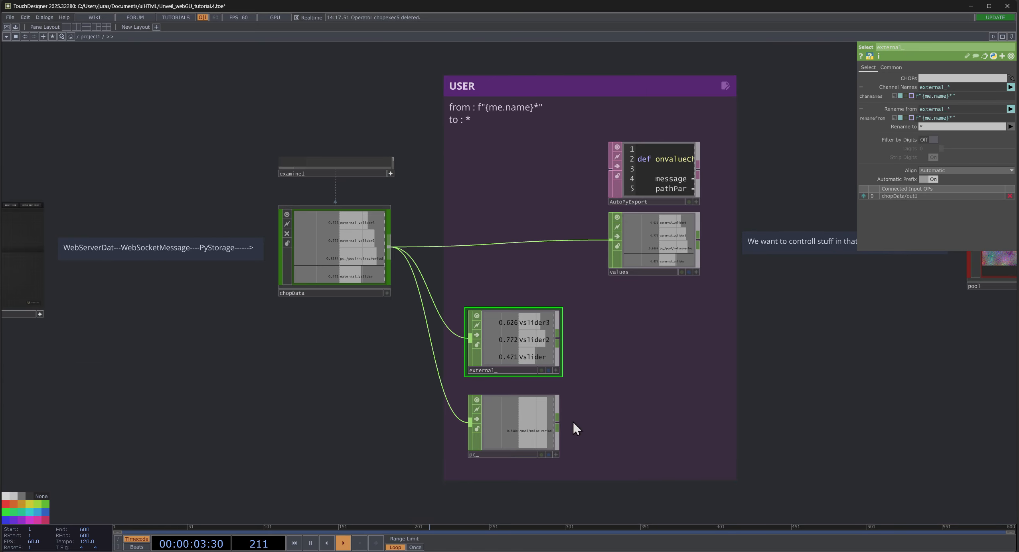
- Place pc_ above external_ in the USER area and wire it between chopData and values
scroll(532, 455, up, 4)
drag(476, 417, 475, 128)
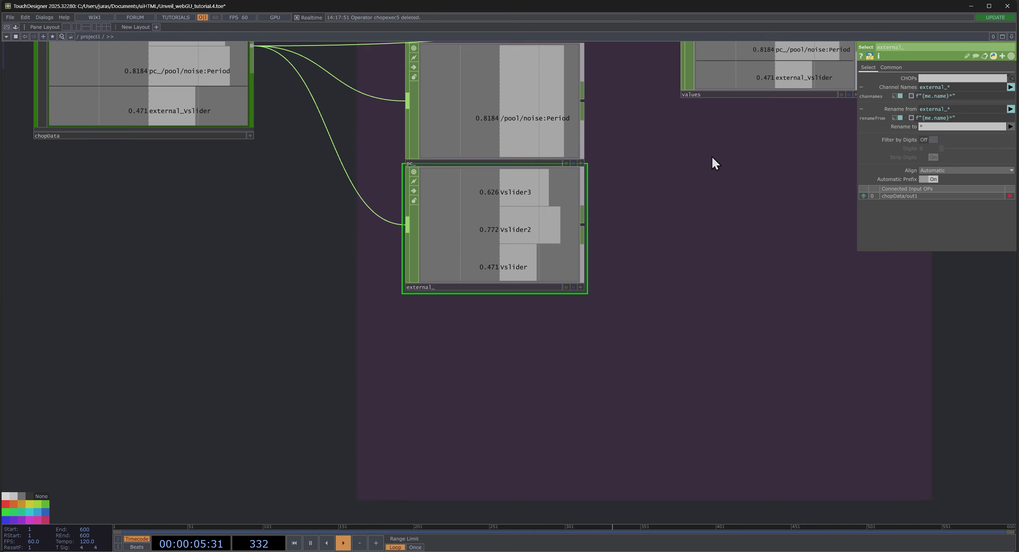
drag(712, 155, 623, 399)
drag(469, 395, 596, 305)
drag(401, 193, 417, 294)
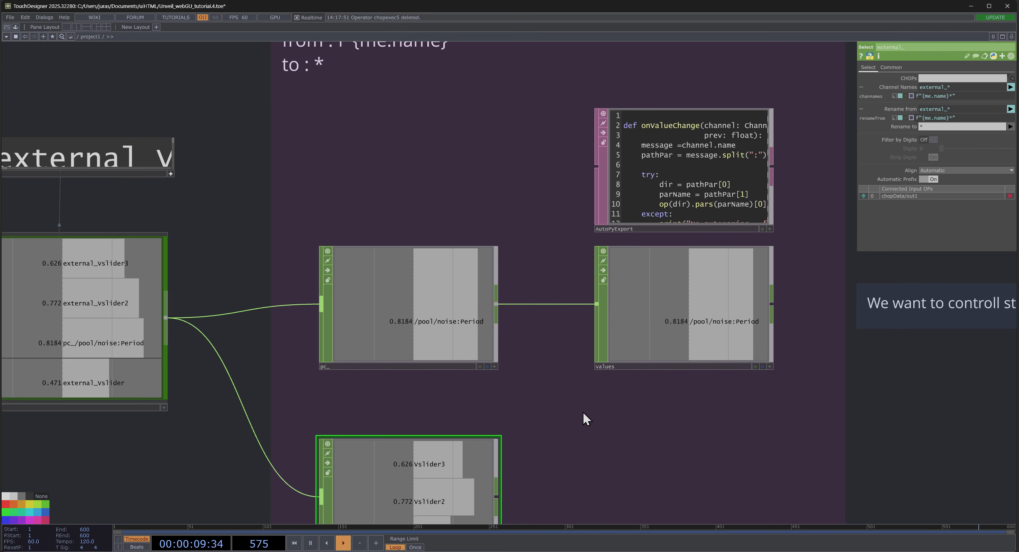
- Check the /pool/noise:Period channel in values against the pool Base and turn on the export flag of values
drag(583, 412, 219, 293)
middle_drag(263, 169, 320, 402)
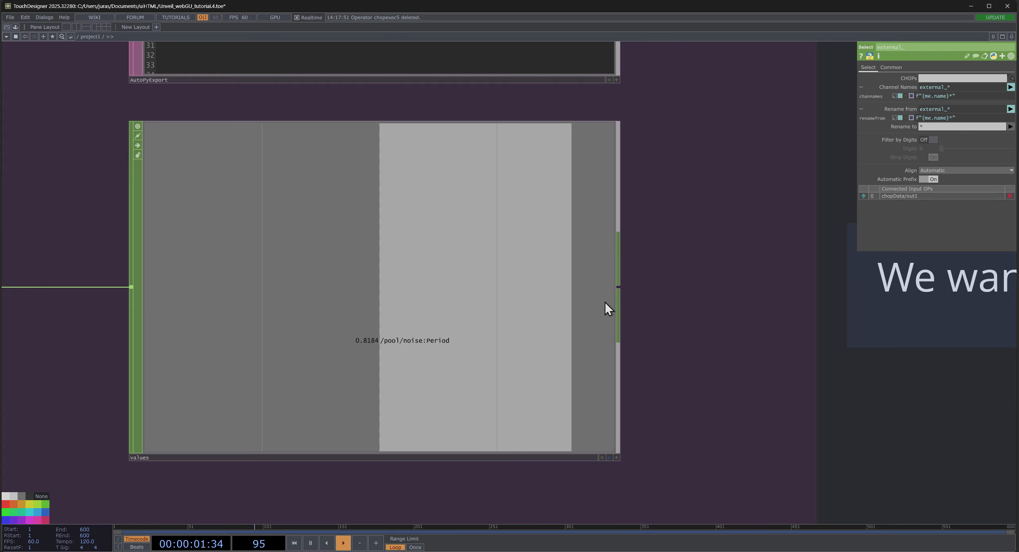
scroll(527, 328, down, 5)
drag(740, 401, 492, 353)
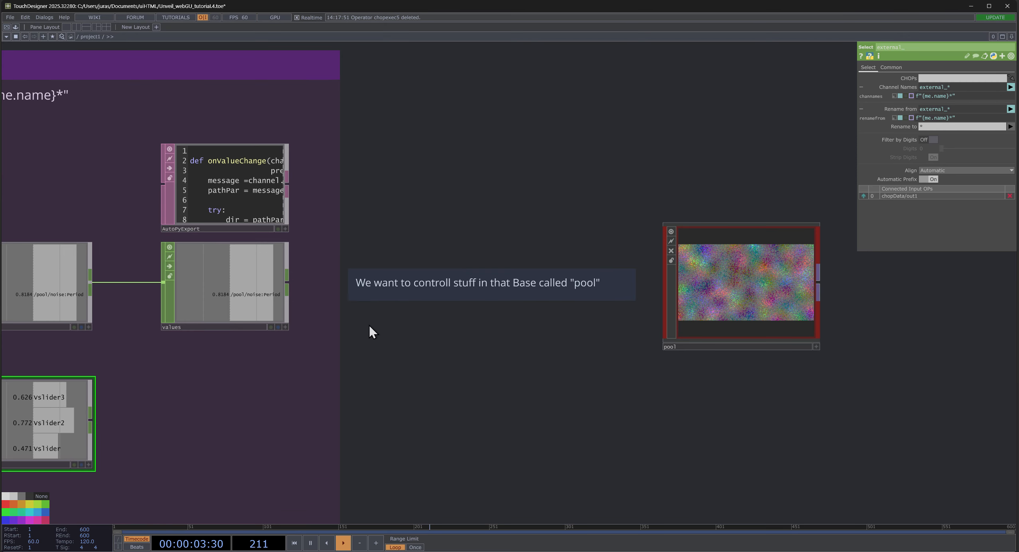
scroll(395, 355, down, 8)
scroll(386, 359, up, 3)
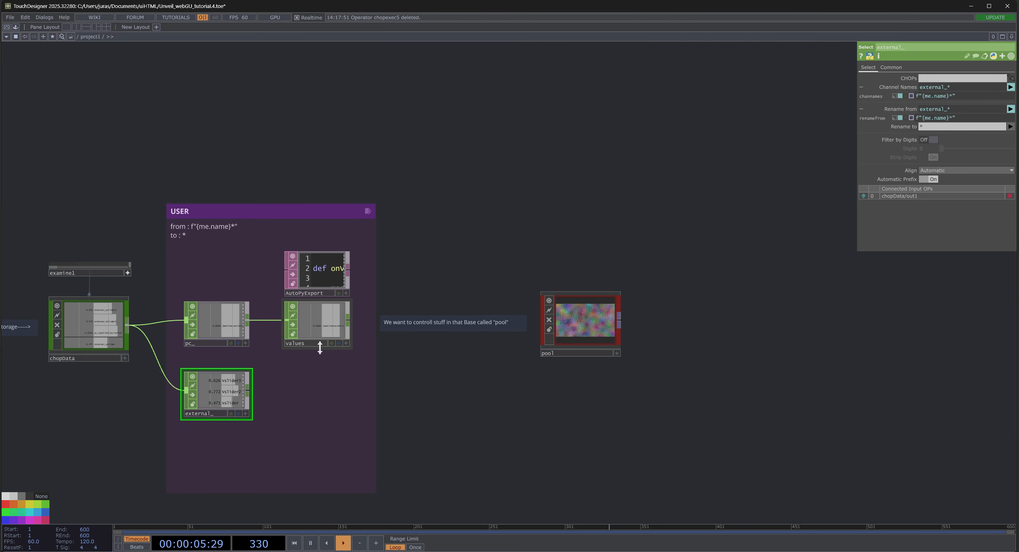
scroll(319, 347, up, 3)
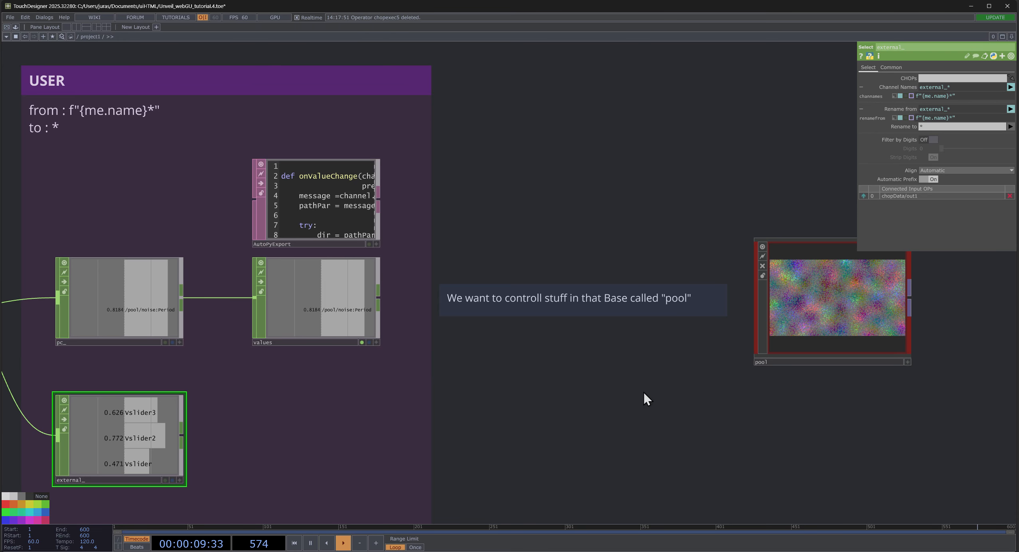
- Raise the Period Noise slider in Unveil_webGUI to 1 and check the Period parameter of noise inside pool
scroll(599, 375, down, 4)
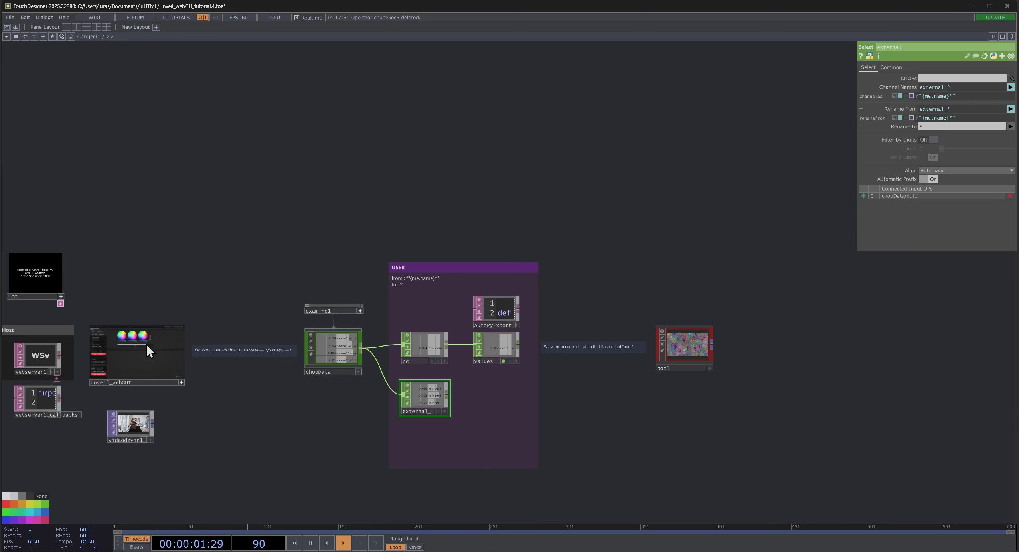
drag(147, 344, 163, 361)
scroll(702, 352, up, 4)
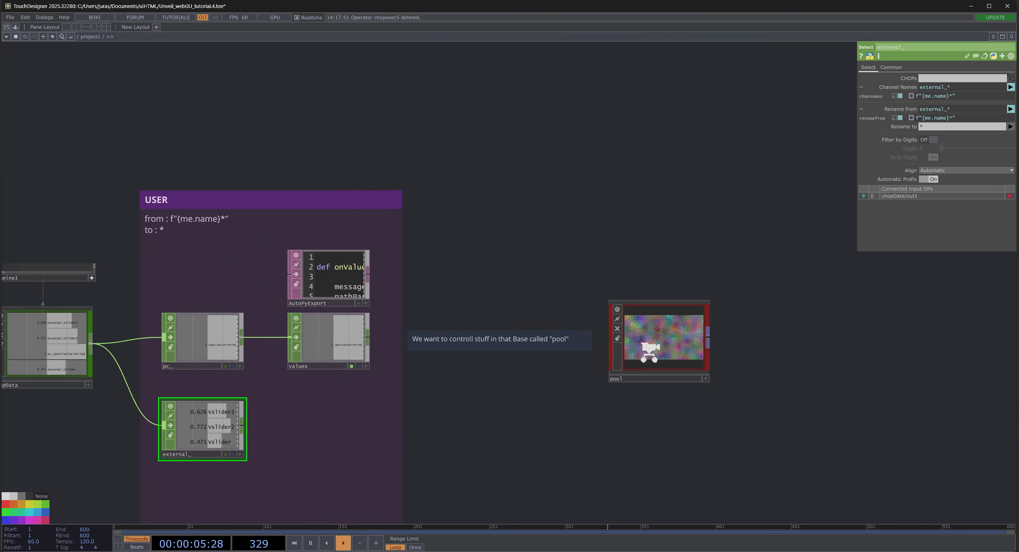
click(692, 349)
double_click(652, 335)
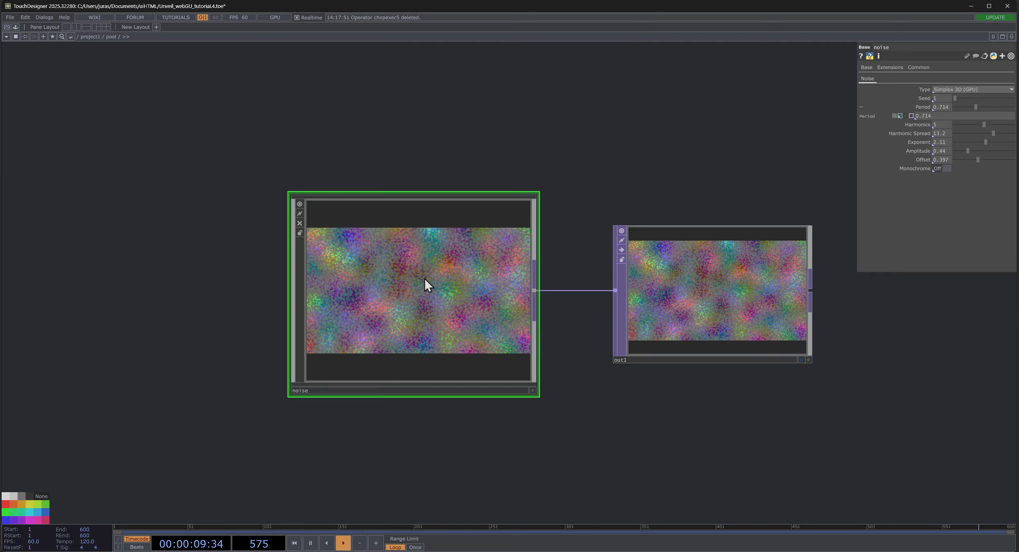
key(u)
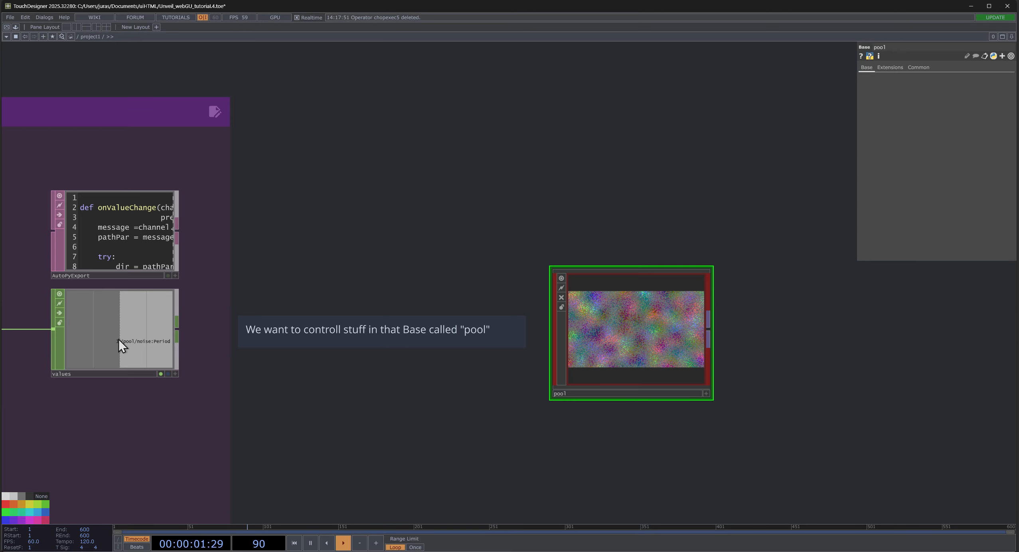
- Set the Export Root of the values operator to the pool Base
scroll(119, 339, up, 3)
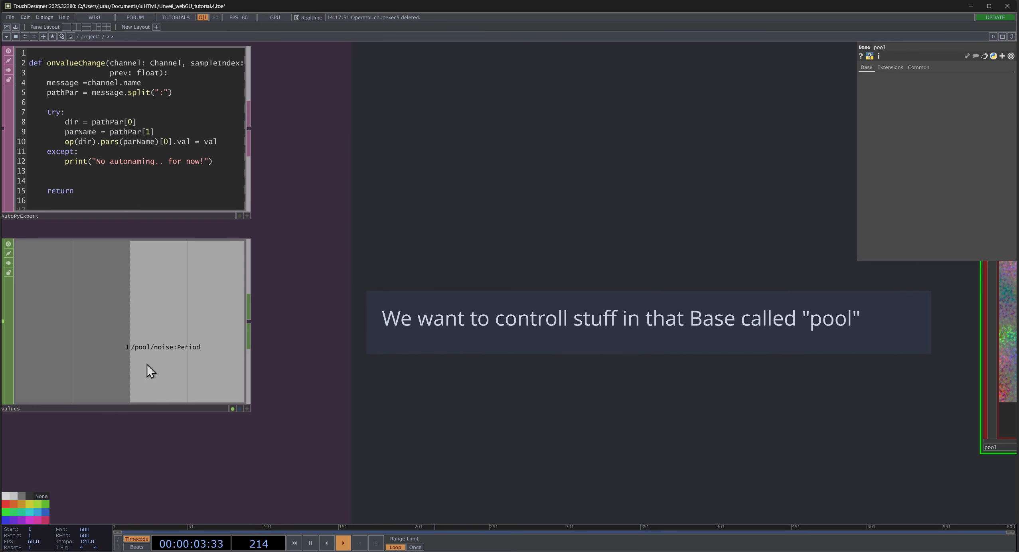
click(189, 354)
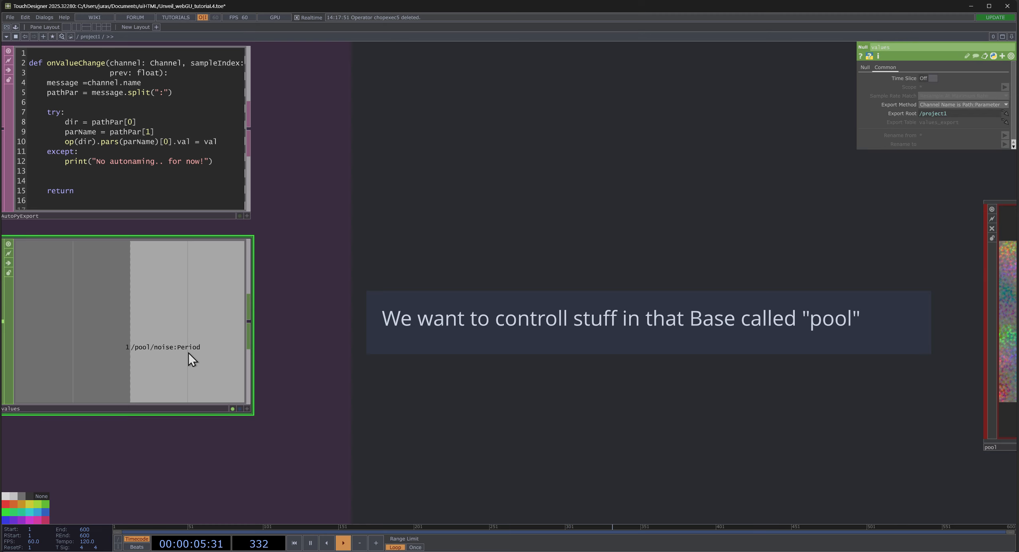
scroll(360, 330, down, 2)
drag(739, 334, 958, 113)
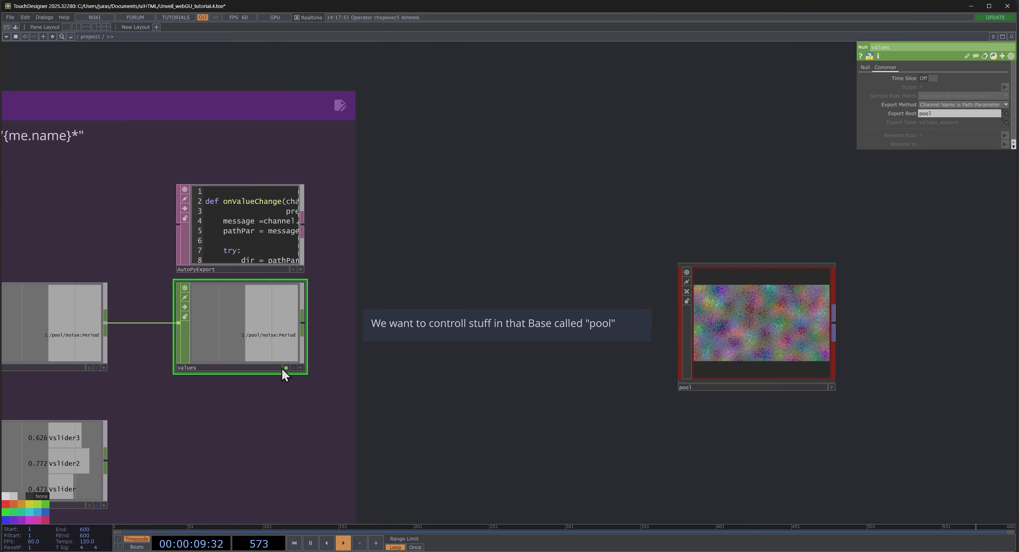
- Open Unveil_webGUI in a floating window, set its Period Noise slider to about 0.41 and check the channel in values
scroll(288, 371, down, 6)
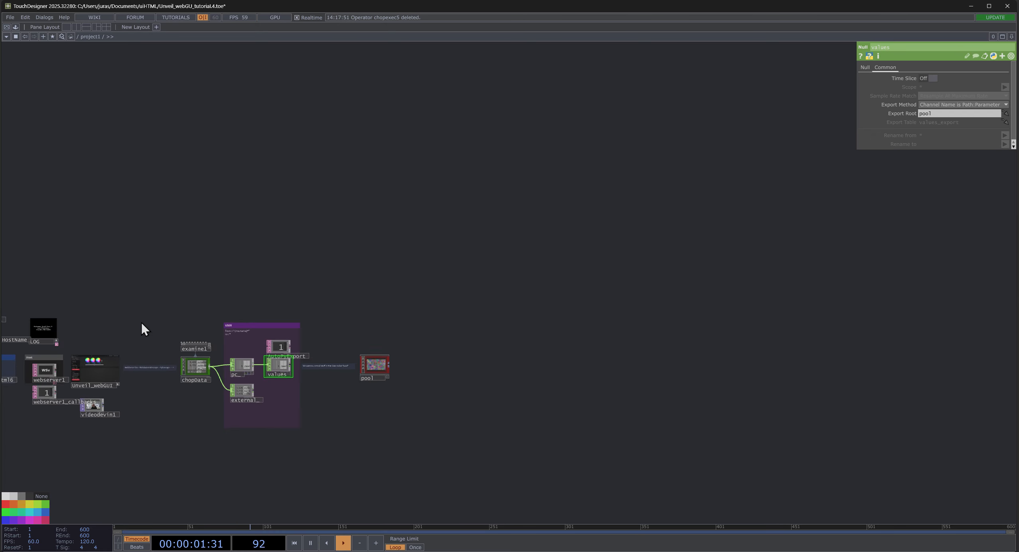
drag(141, 321, 224, 302)
scroll(124, 338, up, 4)
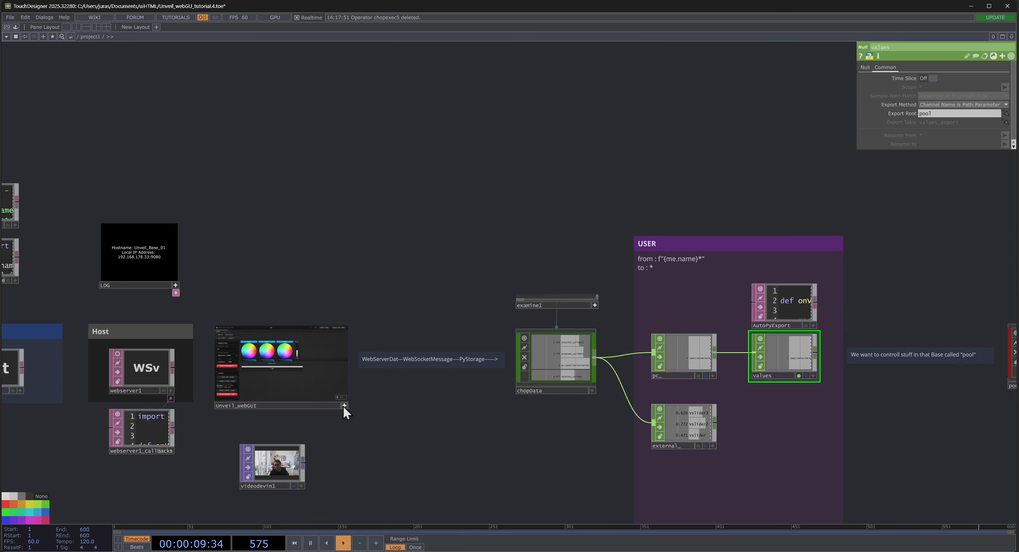
right_click(290, 366)
click(313, 346)
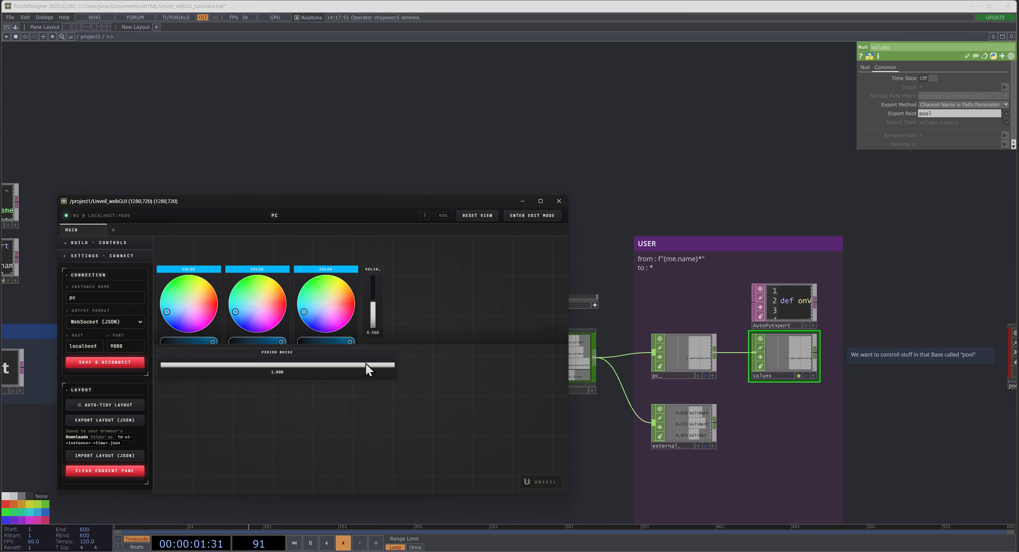
drag(368, 368, 257, 337)
scroll(846, 364, up, 10)
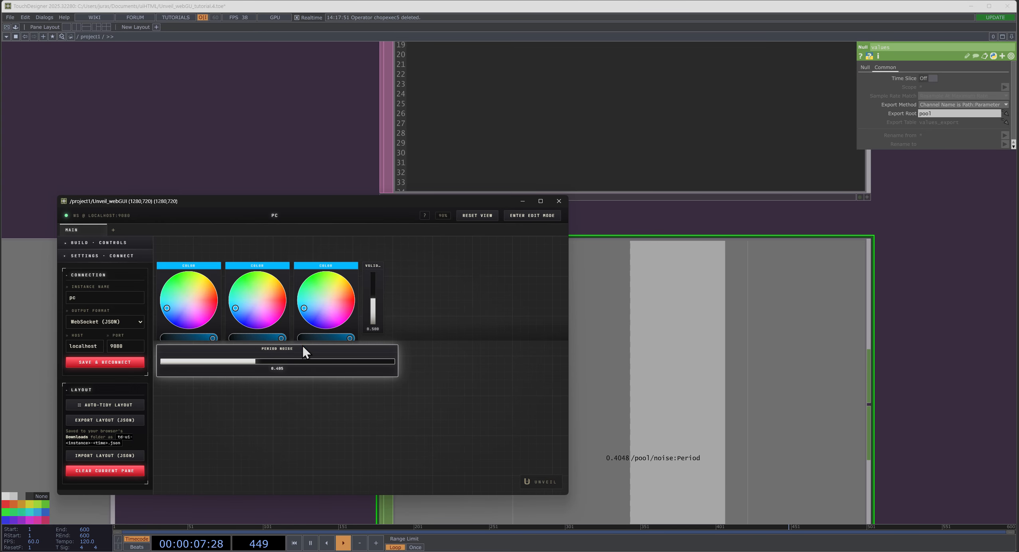
scroll(650, 466, down, 5)
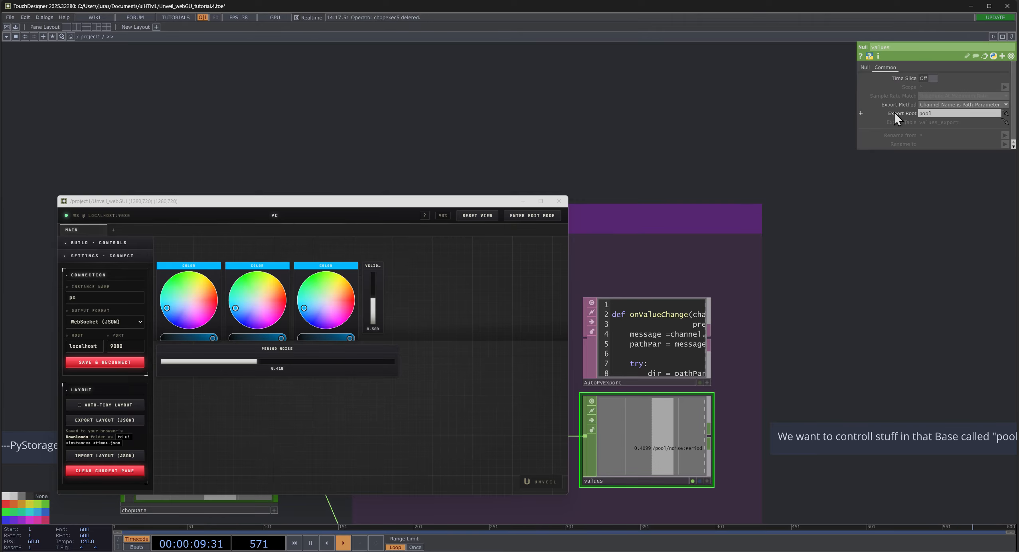
- Open floating windows for noise's parameters and the output of a Null after pool, with Period Noise set to about 0.468
click(900, 113)
click(899, 122)
drag(960, 263, 850, 135)
double_click(832, 296)
drag(612, 112, 657, 115)
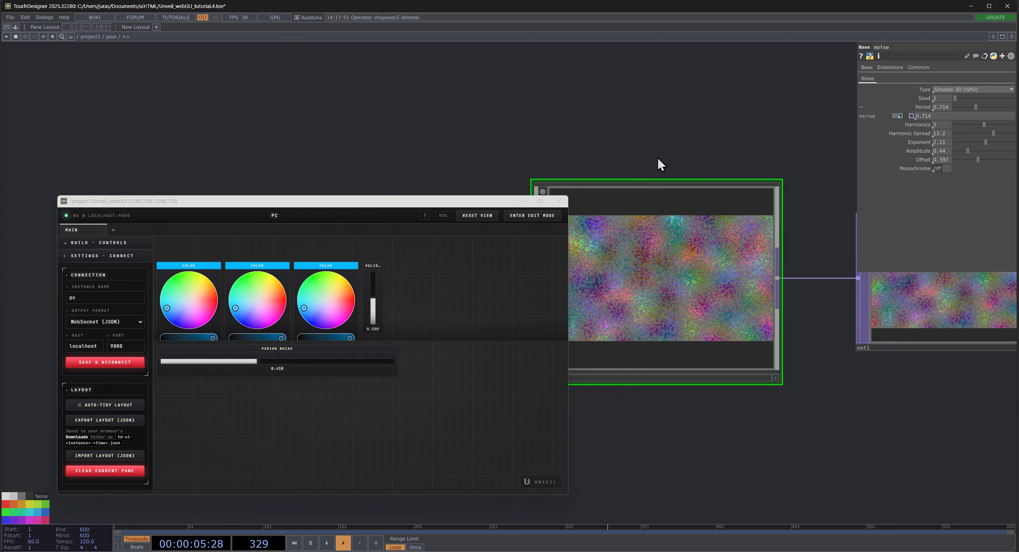
drag(242, 362, 161, 361)
click(586, 136)
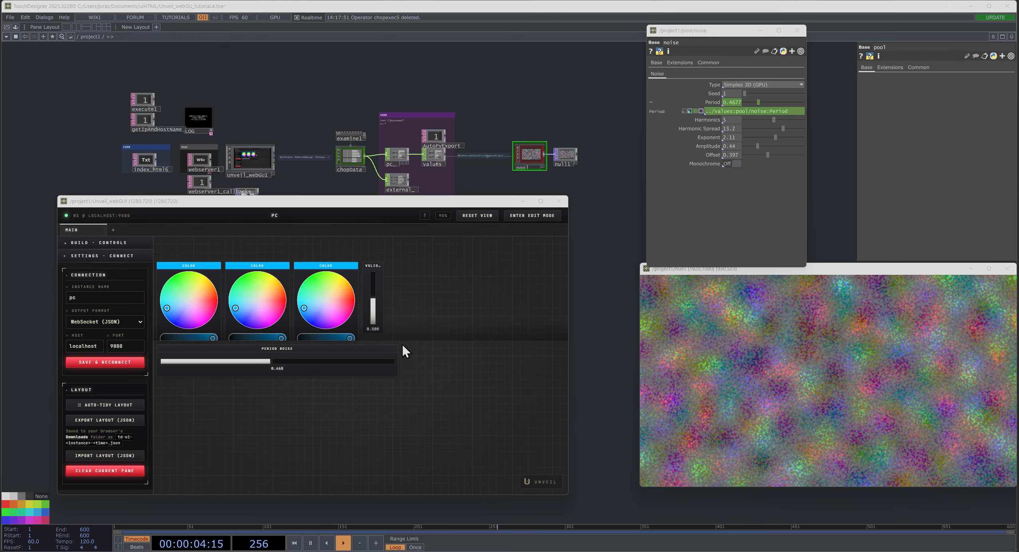
- Move the Unveil_webGUI window higher, clear of the output viewer, and set the Period Noise slider to about 0.484
scroll(215, 421, up, 2)
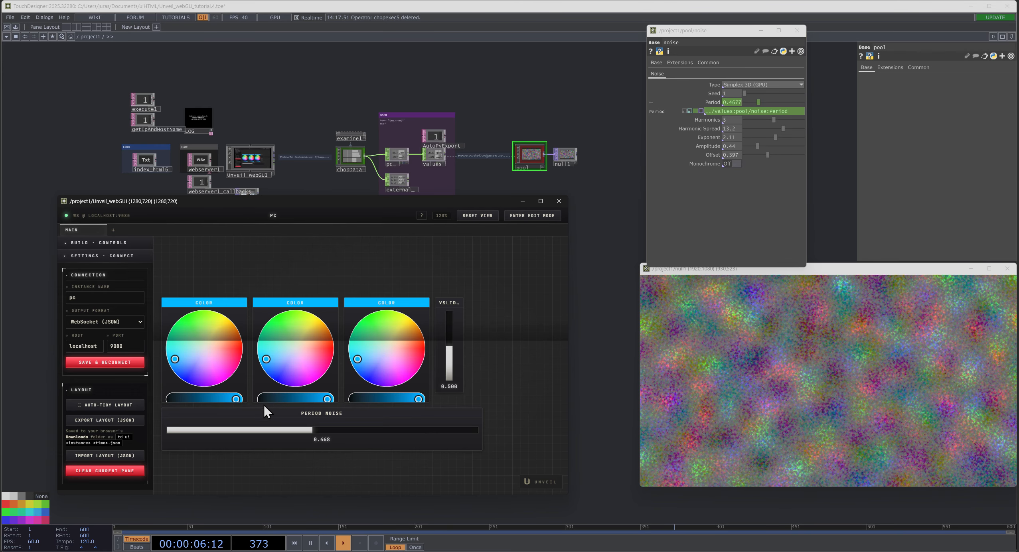
scroll(485, 346, up, 1)
drag(499, 318, 518, 283)
drag(501, 358, 504, 393)
scroll(519, 372, down, 2)
scroll(520, 371, down, 2)
scroll(519, 389, up, 3)
drag(430, 201, 421, 66)
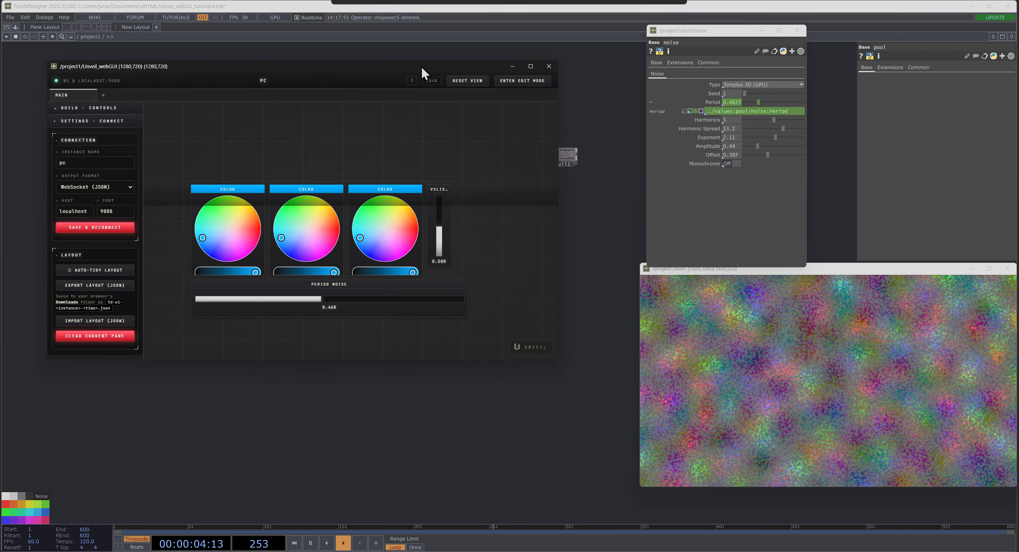
scroll(328, 301, up, 1)
click(328, 302)
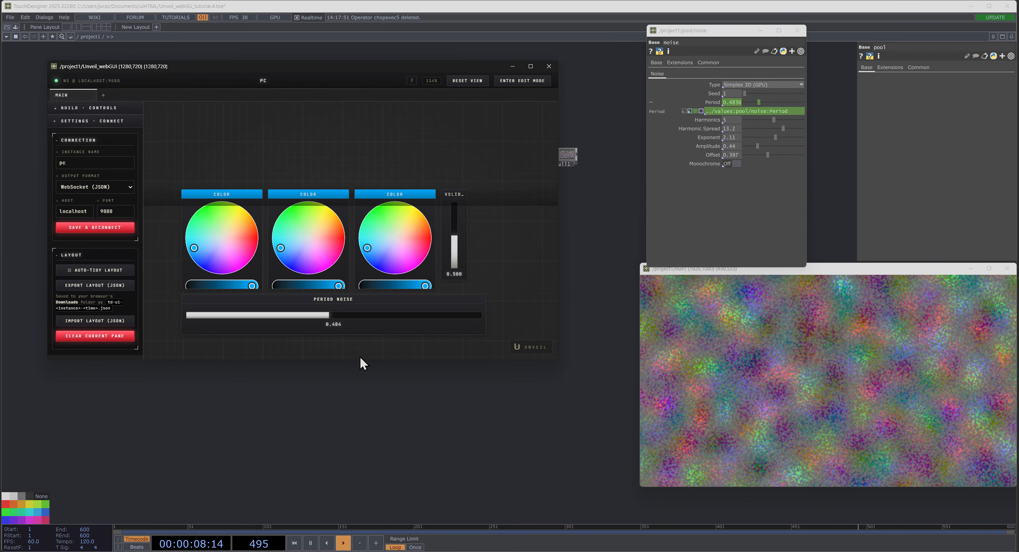
- Review the message name of the Period Noise slider in its edit settings, save and leave edit mode
click(504, 82)
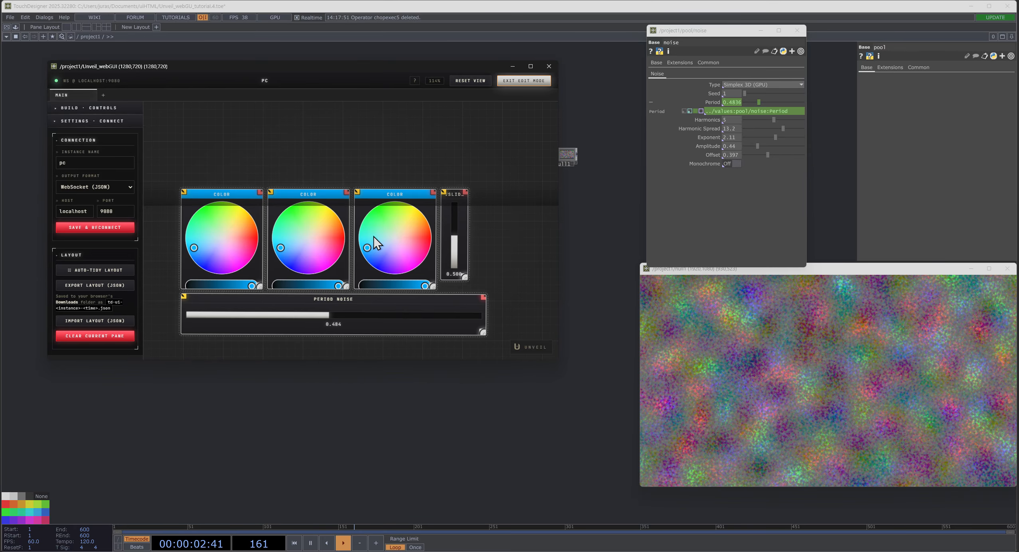
click(184, 297)
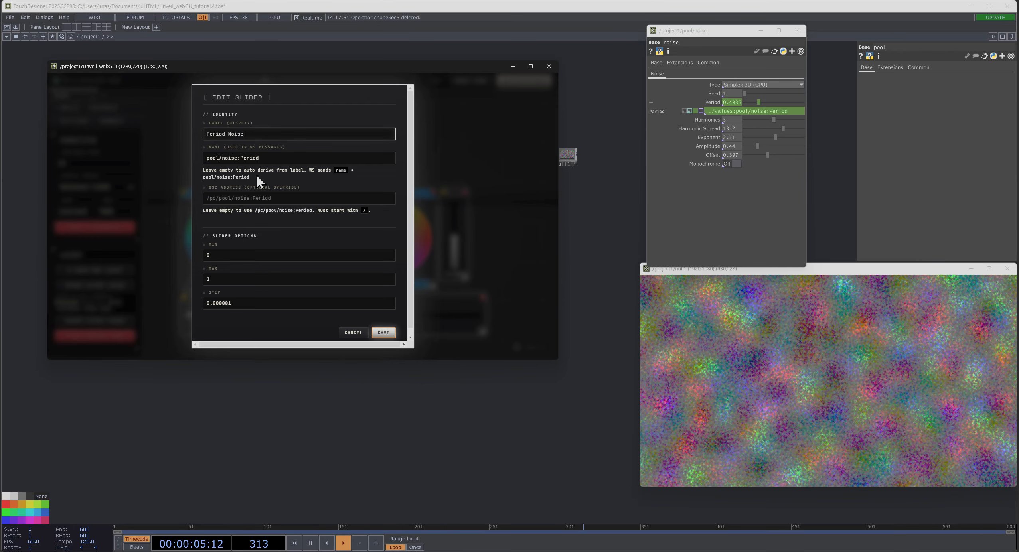
click(207, 159)
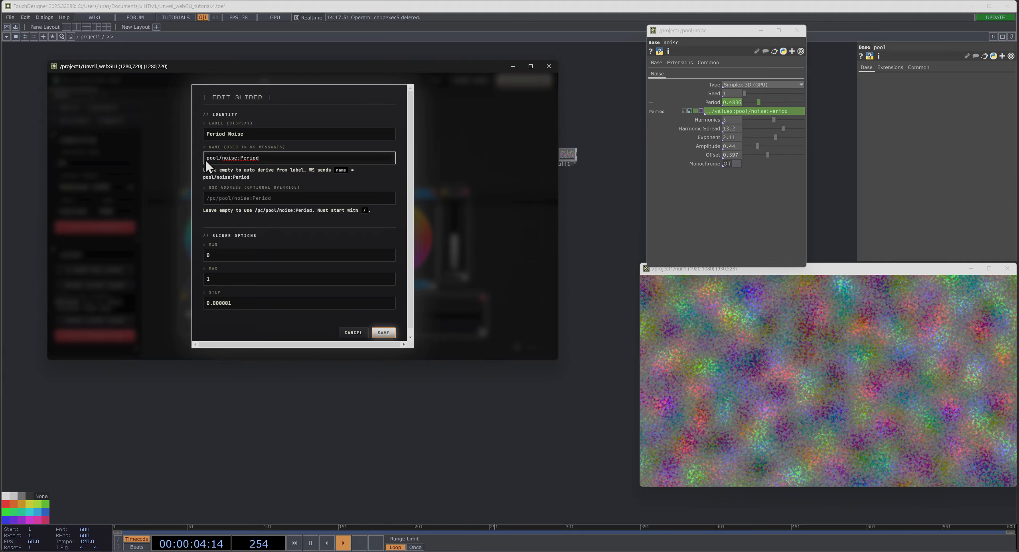
click(381, 332)
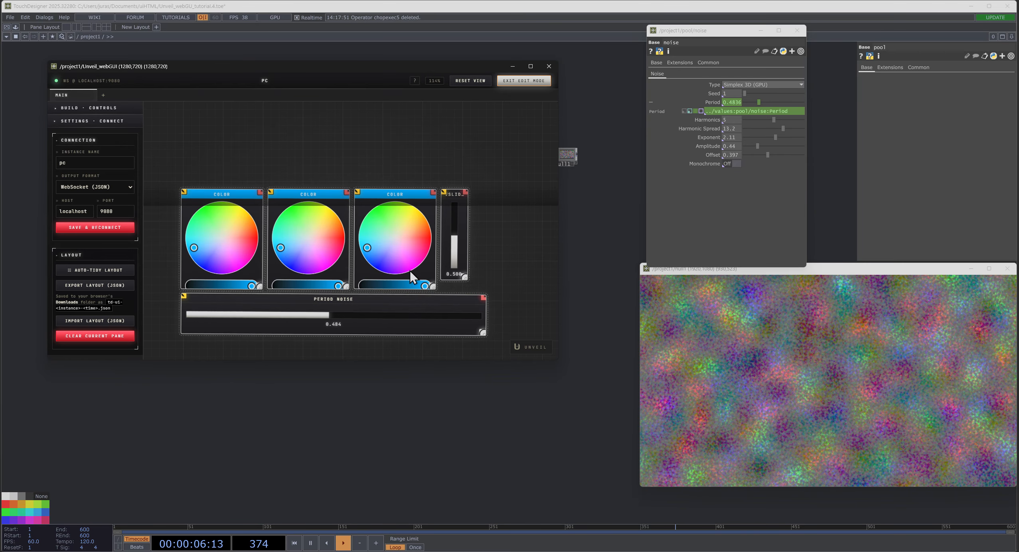
click(520, 81)
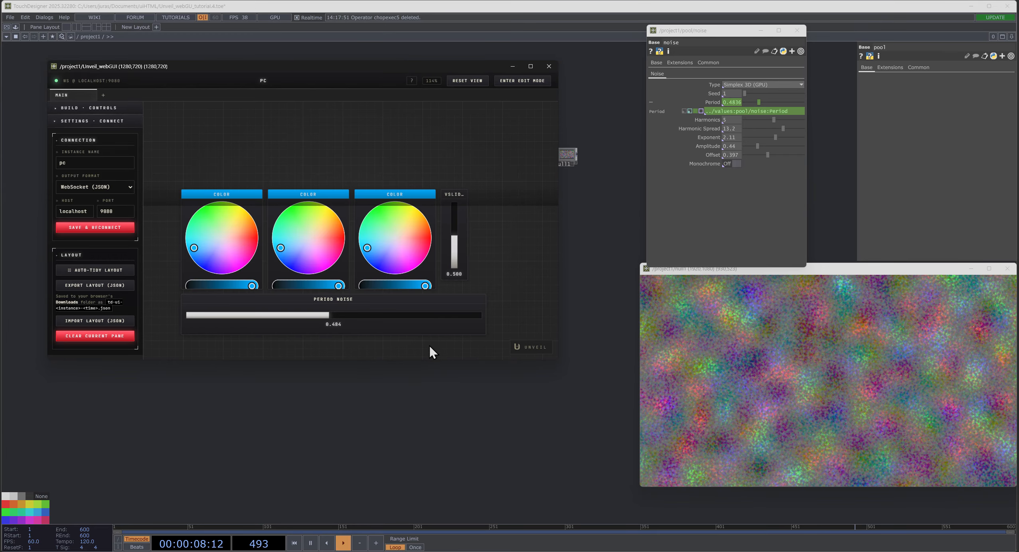
- Set the Period Noise slider to about 0.663, close the Unveil_webGUI window and move the null1 viewer lower in the network
drag(330, 319, 382, 315)
click(548, 67)
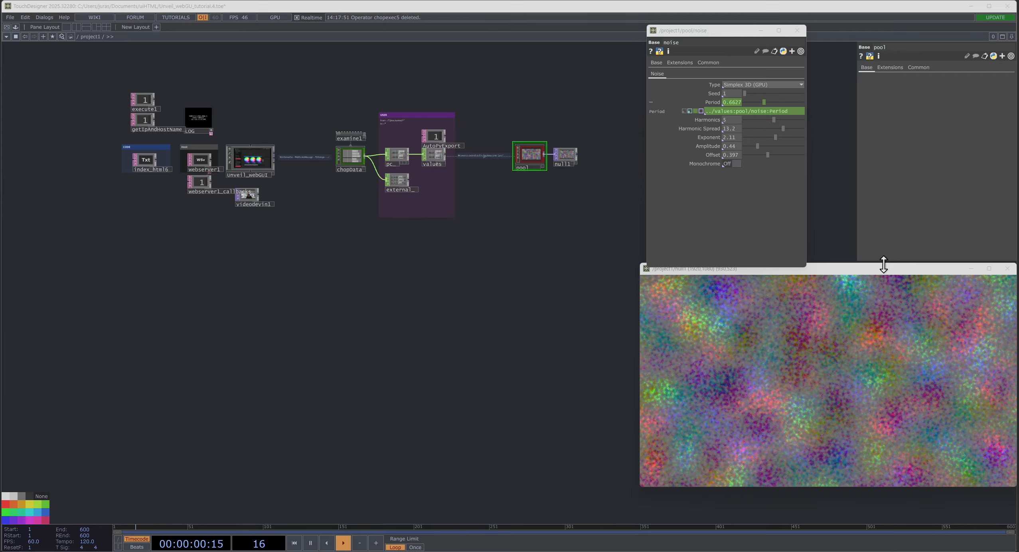
drag(883, 267, 716, 307)
- Set Period Noise to about 0.465 directly in the Unveil_webGUI node's viewer and close the floating null1 and noise windows
scroll(247, 134, up, 5)
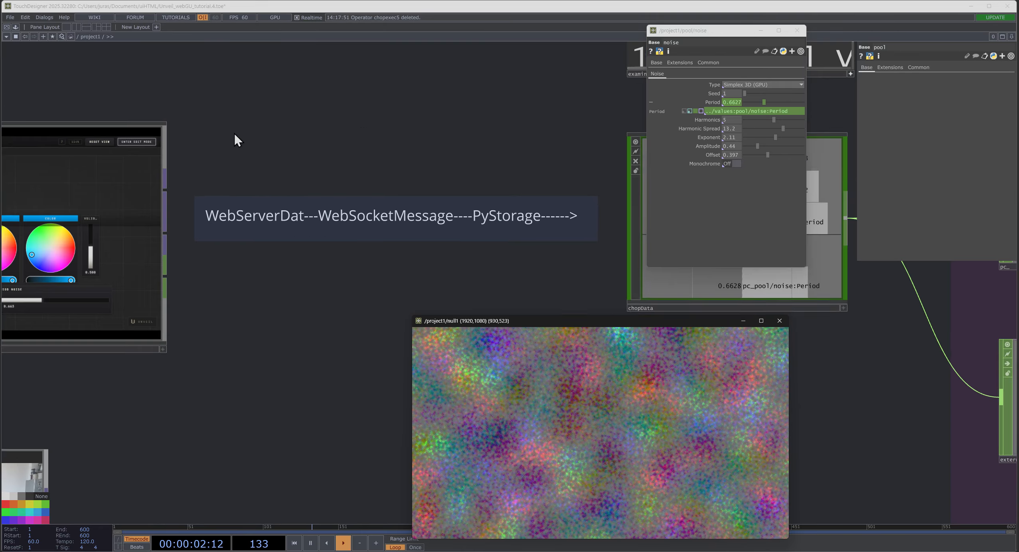
drag(235, 134, 430, 142)
click(232, 283)
click(358, 356)
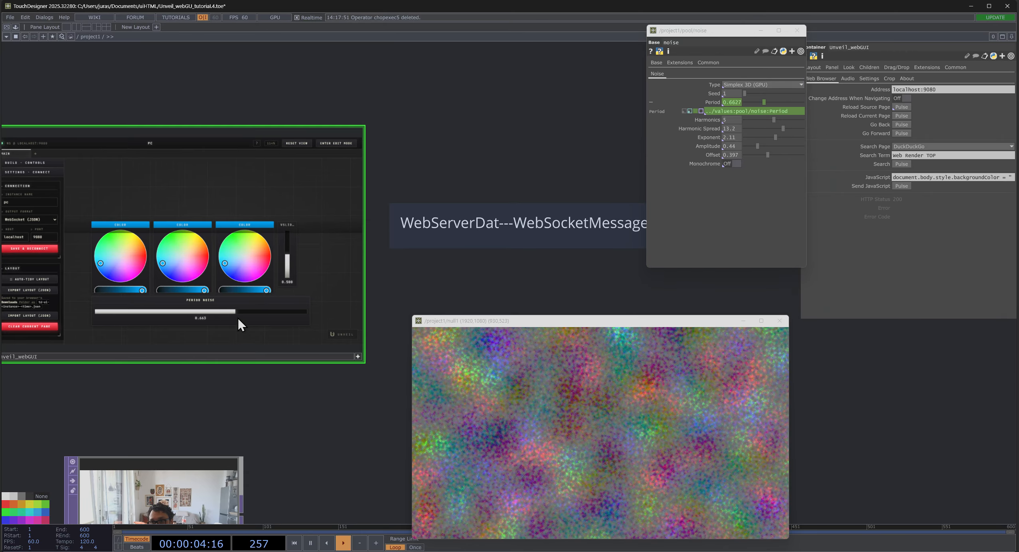
drag(234, 316, 195, 312)
click(779, 321)
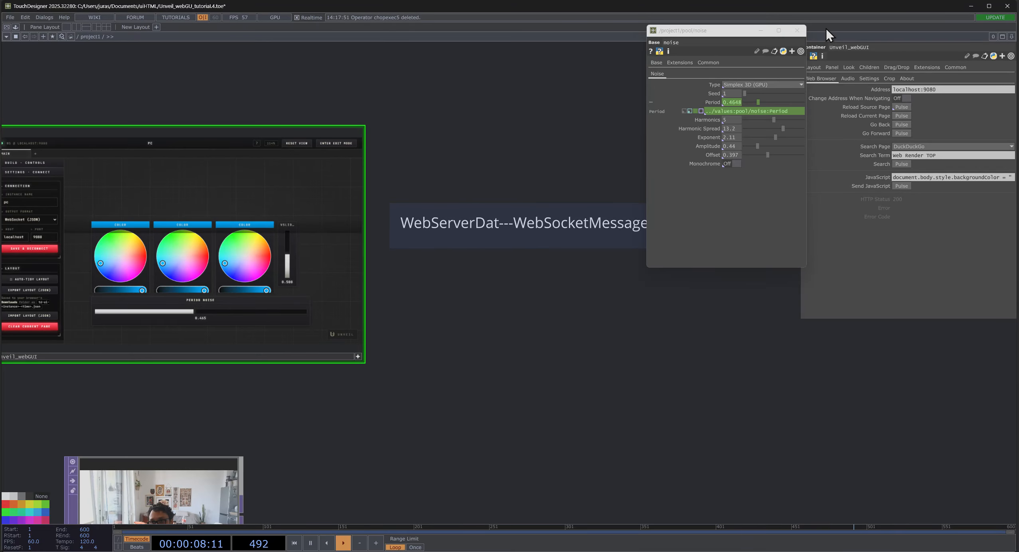
click(797, 30)
- Deactivate the Unveil_webGUI node's viewer and move the node directly below the pool Base
scroll(642, 254, down, 5)
right_drag(527, 132, 530, 300)
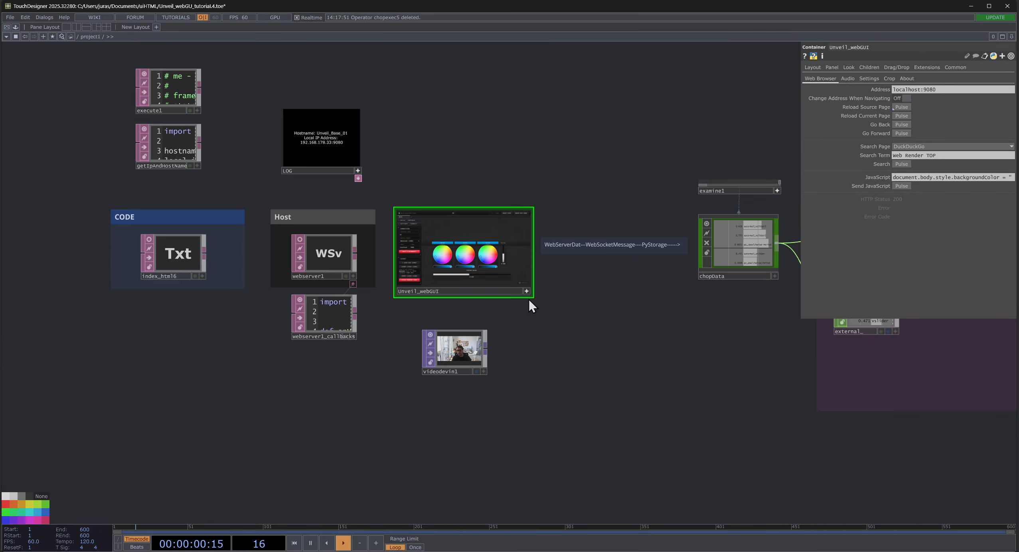
click(526, 292)
drag(417, 220, 834, 425)
drag(663, 324, 42, 263)
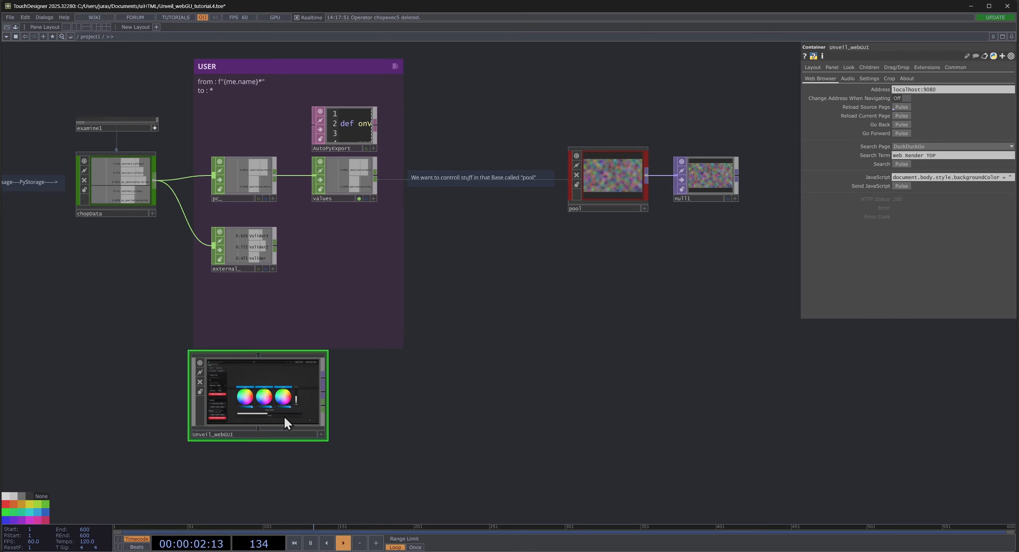
drag(285, 417, 652, 293)
- Set the Period Noise slider in the relocated Unveil_webGUI node to about 0.41
scroll(653, 190, up, 5)
drag(306, 299, 225, 274)
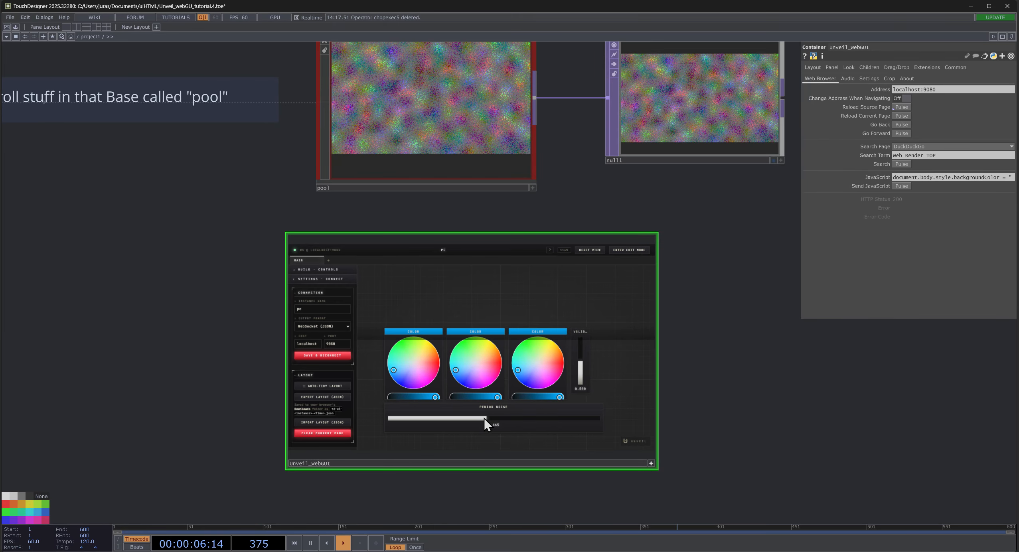
mouse_move(486, 424)
mouse_down()
mouse_move(439, 425)
mouse_move(505, 417)
mouse_move(323, 411)
mouse_move(410, 402)
mouse_move(372, 419)
mouse_move(495, 417)
mouse_move(556, 403)
mouse_move(449, 417)
mouse_move(476, 435)
mouse_up()
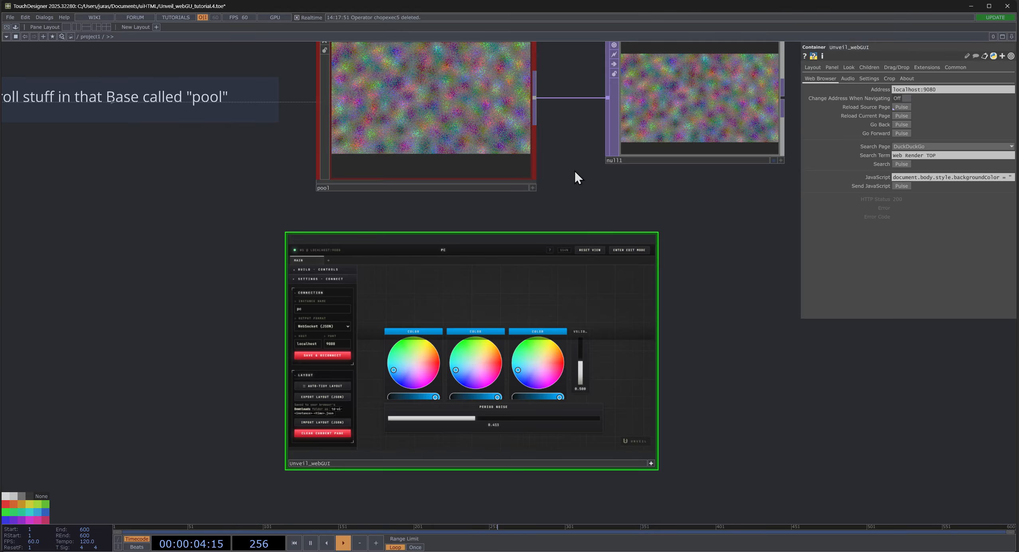
- Select the values operator and review its channels together with its Export Method and Export Root settings
drag(569, 167, 519, 189)
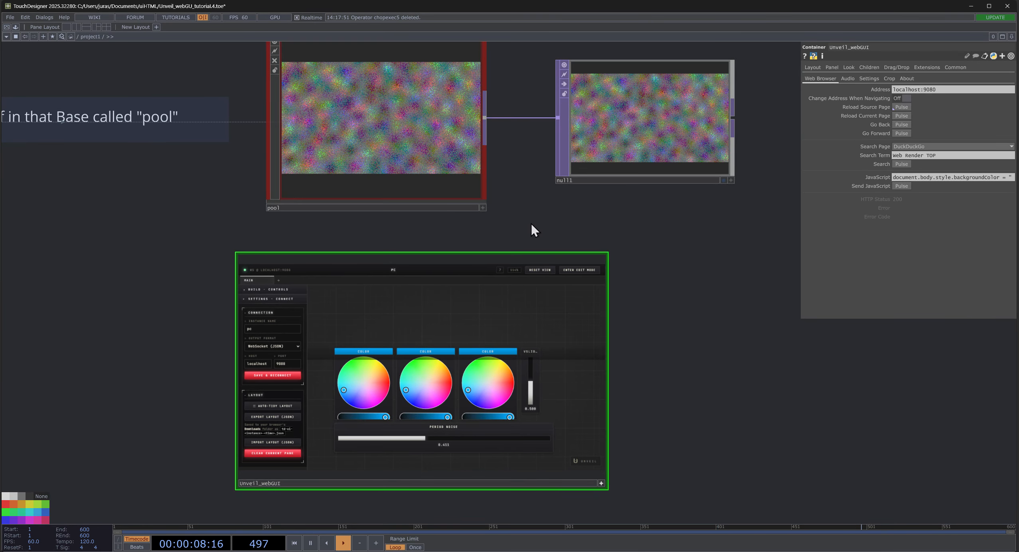
drag(71, 302, 532, 330)
scroll(534, 331, down, 5)
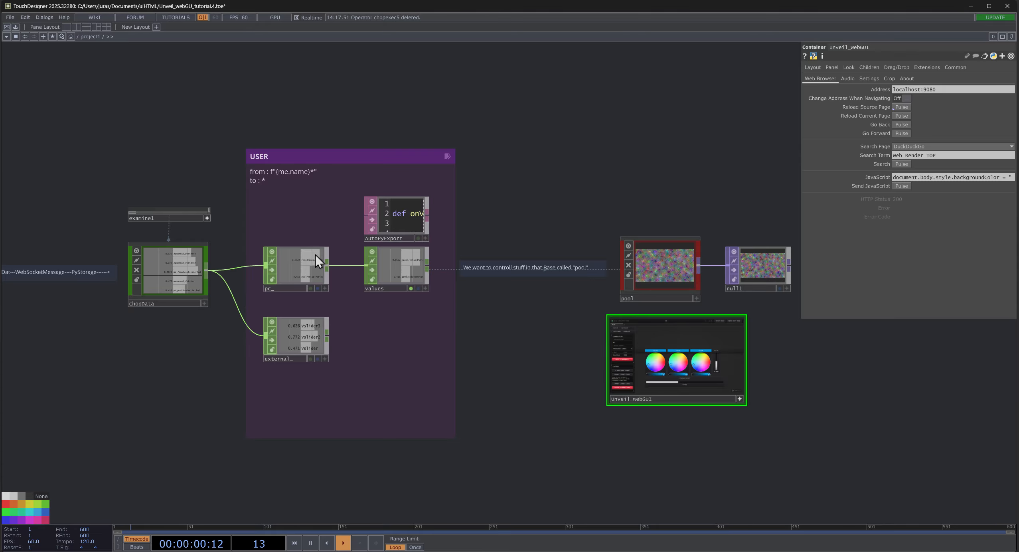
scroll(315, 260, up, 5)
click(583, 278)
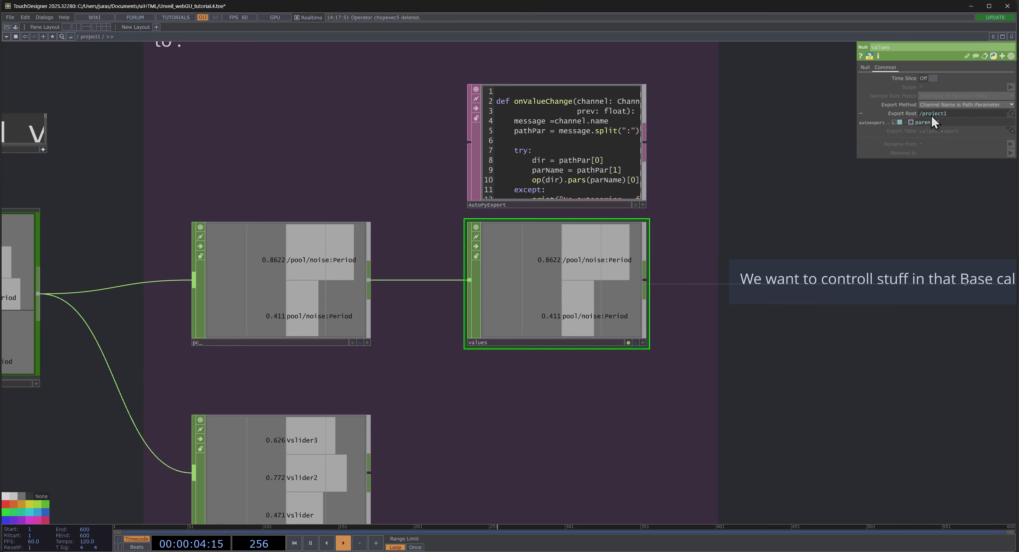
scroll(586, 281, up, 2)
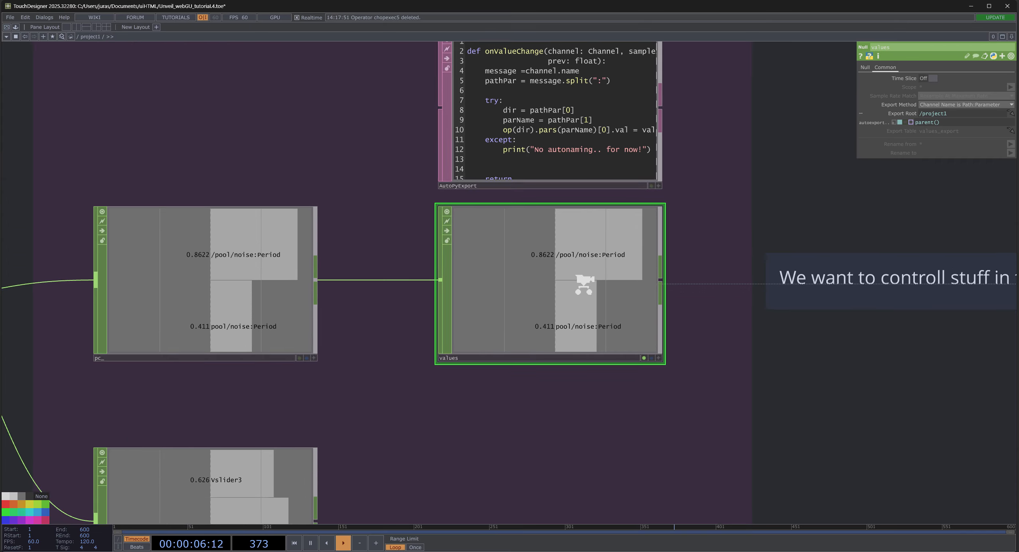
scroll(571, 307, down, 2)
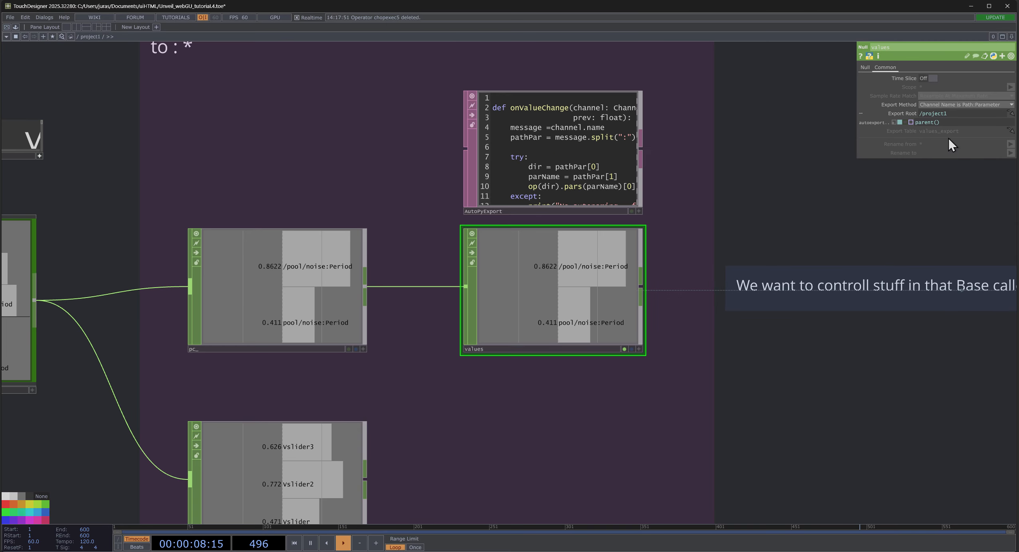
- Examine the AutoPyExport script and how it relates to the channel names in values and pc_
scroll(558, 244, down, 5)
drag(718, 180, 600, 166)
scroll(452, 219, up, 5)
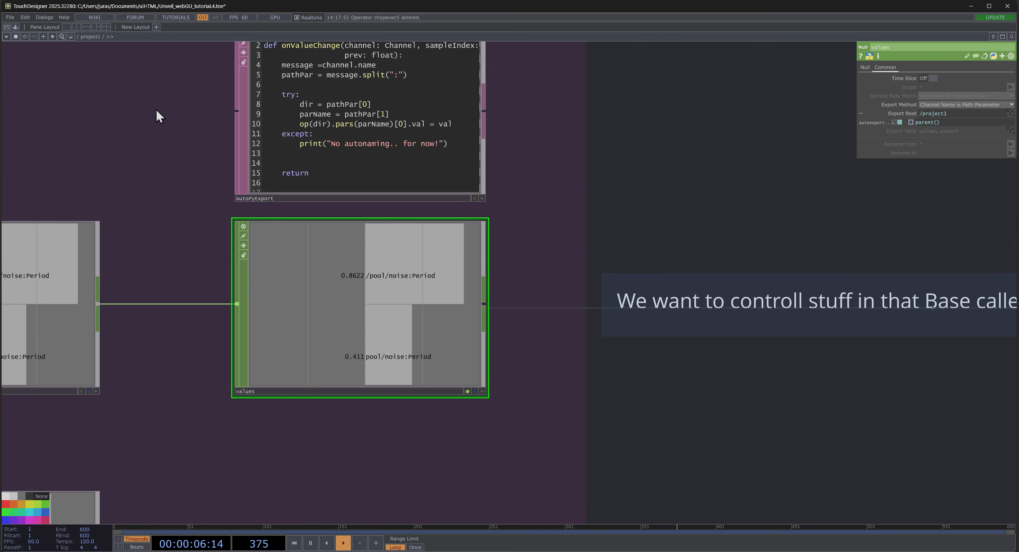
scroll(375, 315, up, 3)
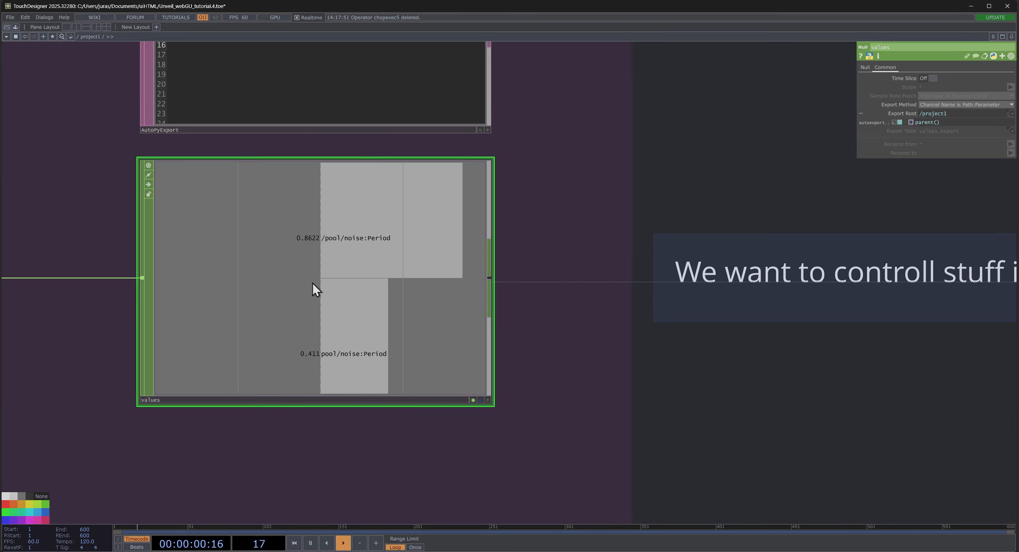
scroll(320, 319, down, 2)
scroll(325, 331, down, 4)
scroll(246, 424, down, 2)
drag(453, 379, 666, 344)
scroll(457, 326, up, 3)
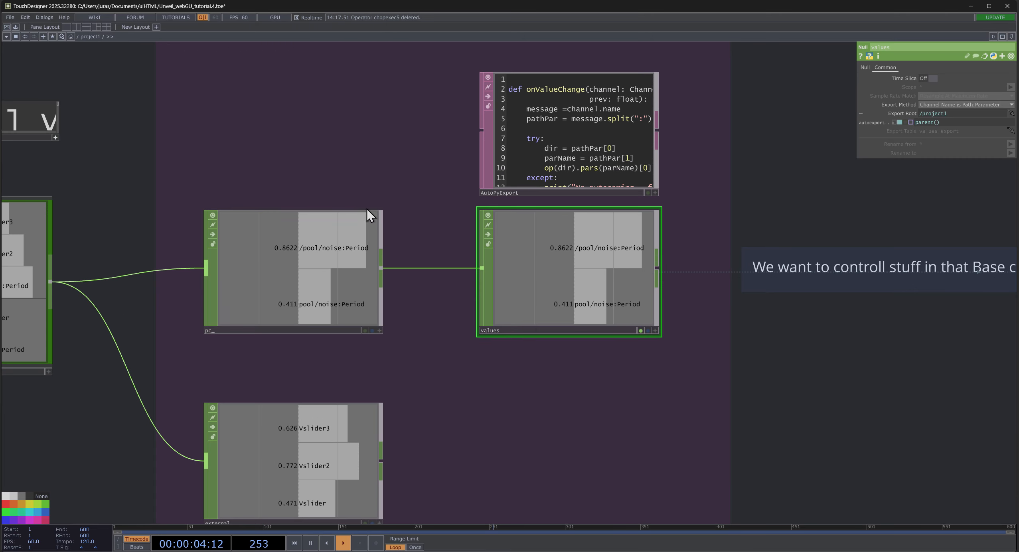
scroll(572, 290, up, 3)
middle_drag(520, 240, 284, 334)
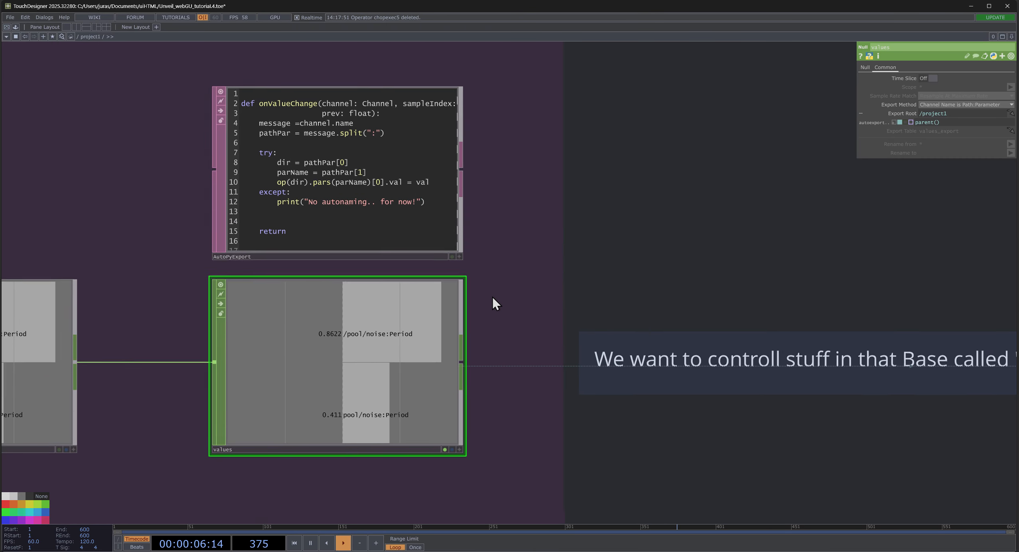
scroll(582, 273, down, 5)
- Turn off the export flag of values and activate the AutoPyExport CHOP Execute instead
drag(708, 198, 534, 152)
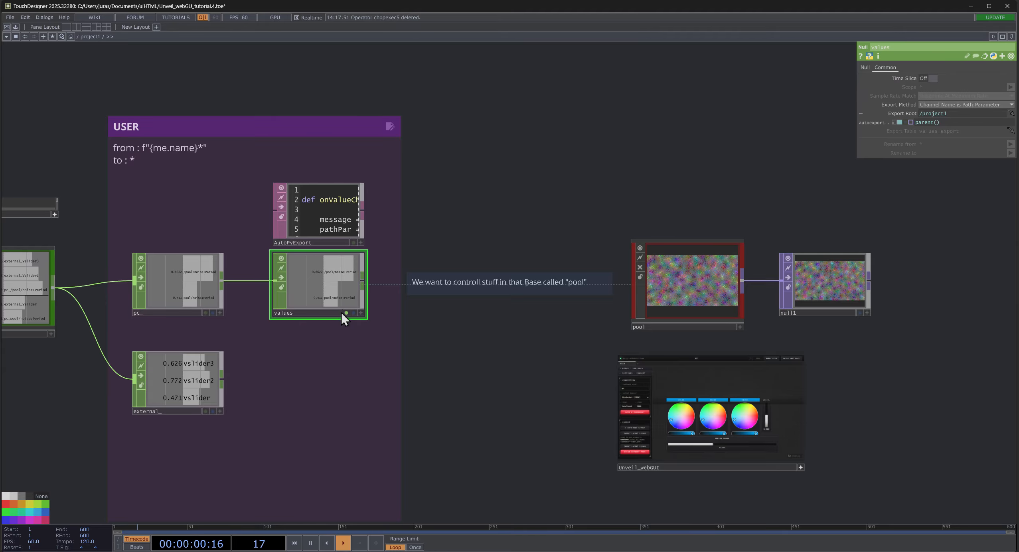
scroll(338, 313, up, 4)
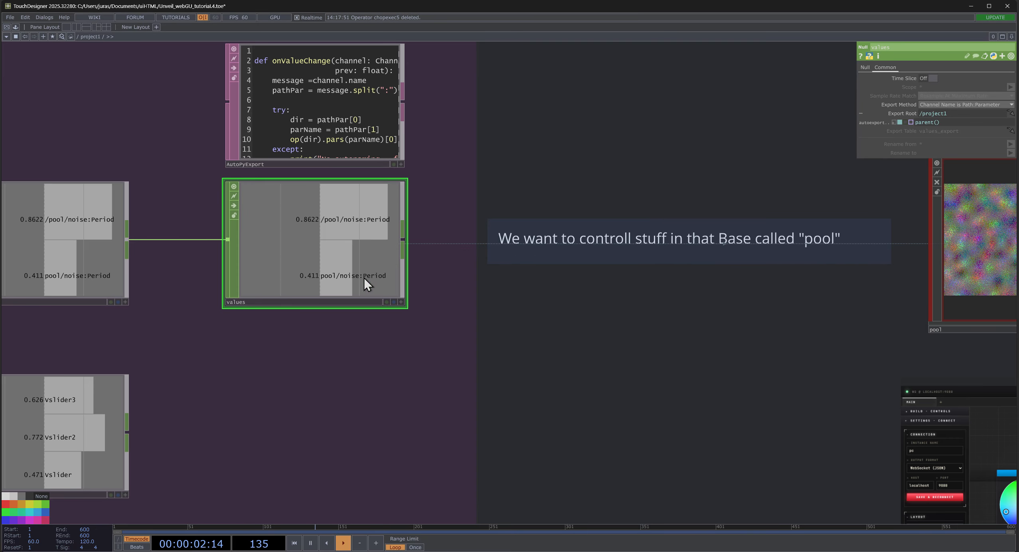
click(271, 100)
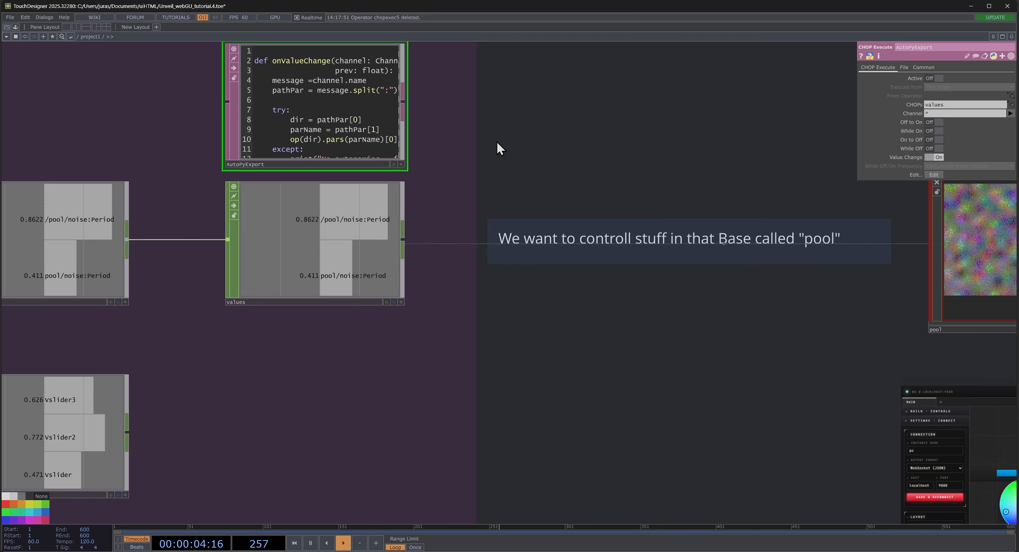
click(937, 79)
- Lower the Period Noise slider in Unveil_webGUI to about 0.229 to drive the noise through the script
scroll(299, 375, down, 4)
scroll(509, 459, up, 4)
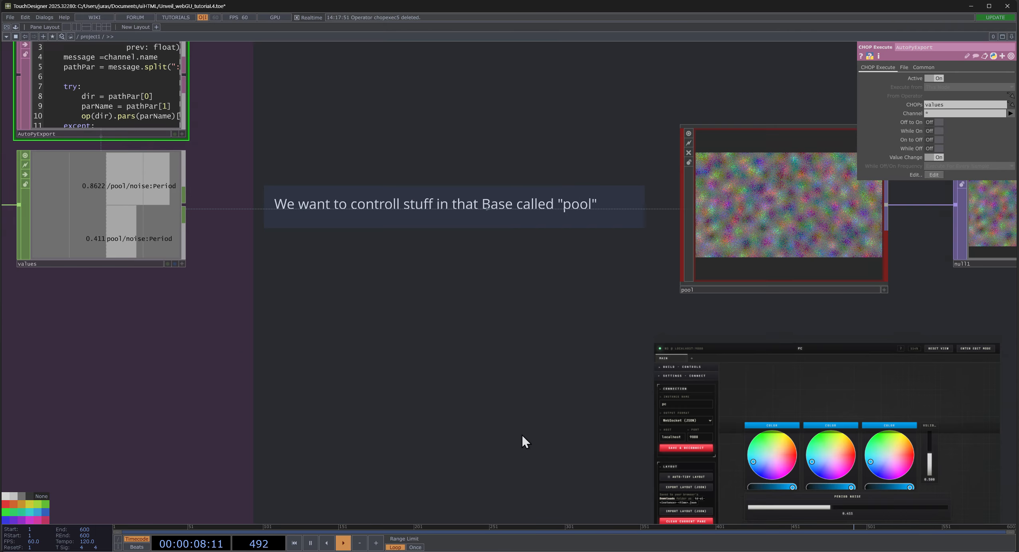
drag(524, 443, 302, 304)
drag(248, 239, 244, 321)
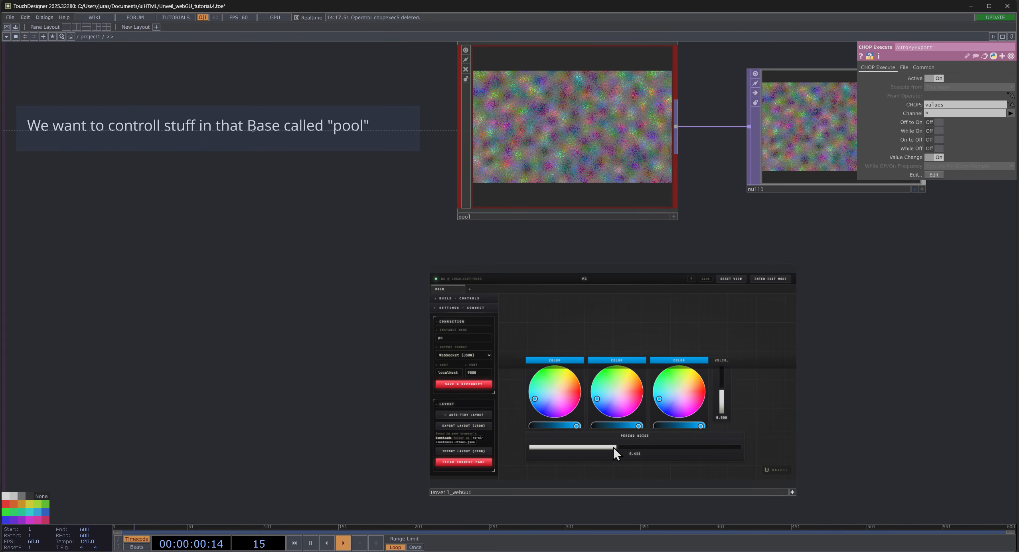
drag(615, 453, 656, 449)
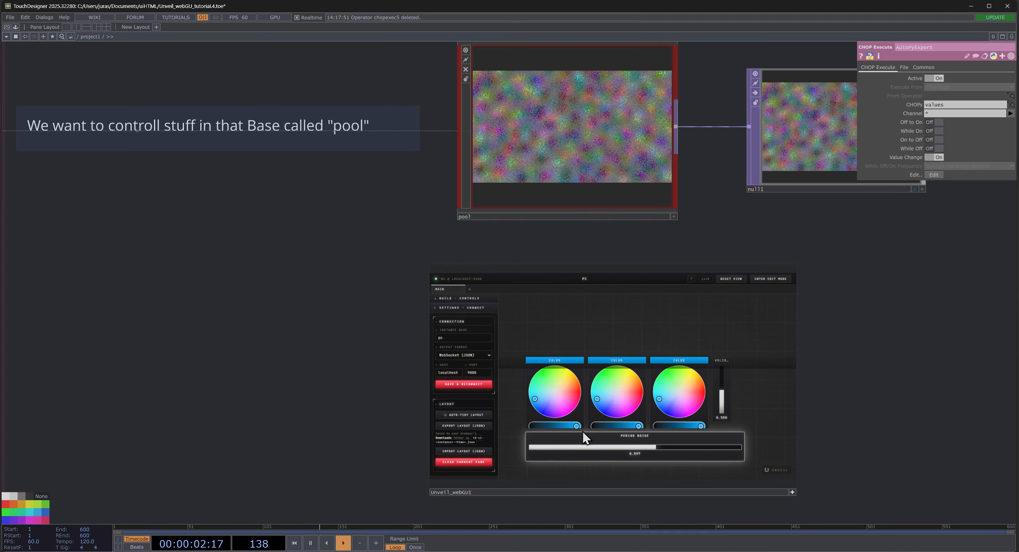
drag(583, 438, 530, 432)
- Check noise's parameters from inside pool in a floating window while setting Period Noise to about 0.272, and close the window
double_click(535, 148)
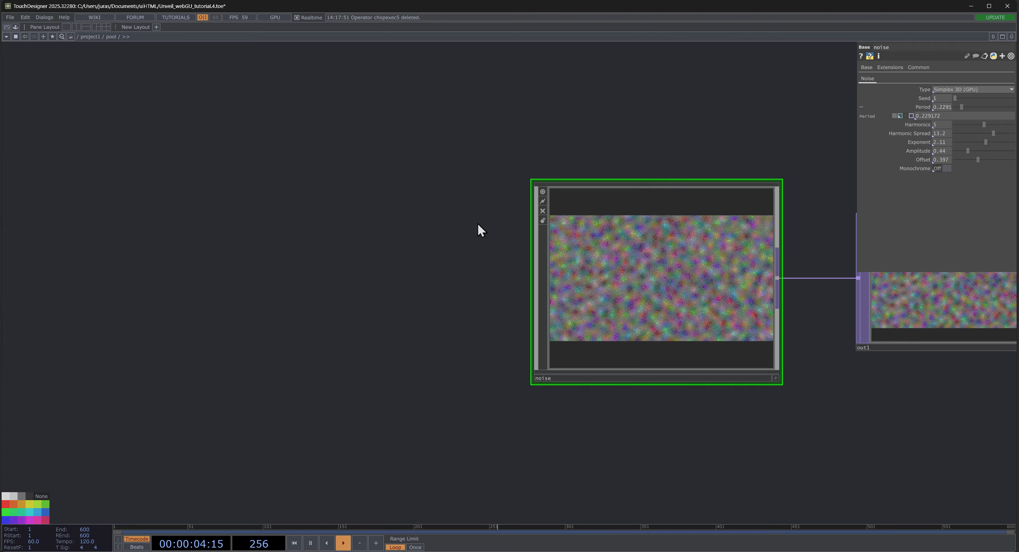
right_click(667, 194)
click(674, 198)
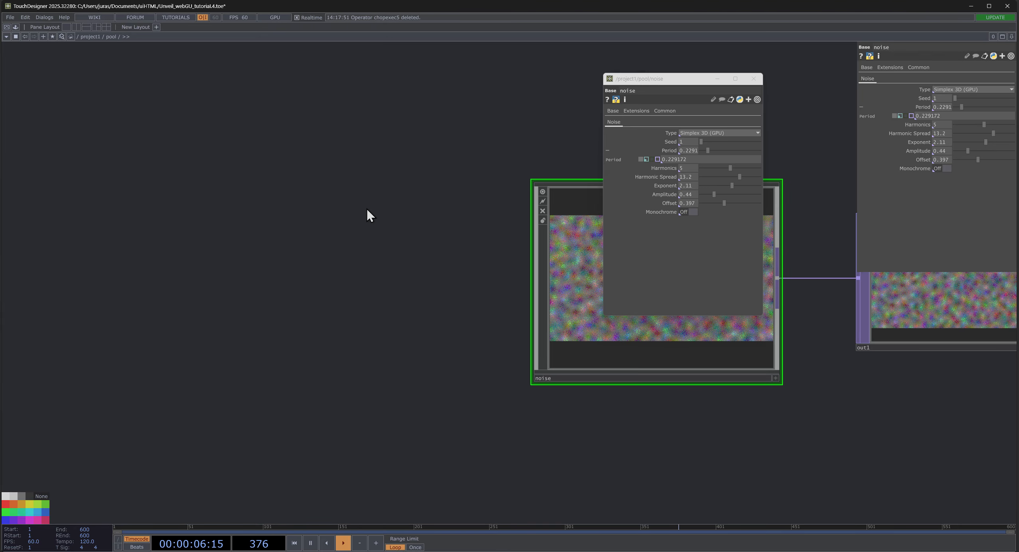
key(u)
mouse_move(585, 446)
mouse_down()
mouse_move(717, 447)
mouse_move(520, 447)
mouse_move(651, 448)
mouse_move(588, 446)
mouse_up()
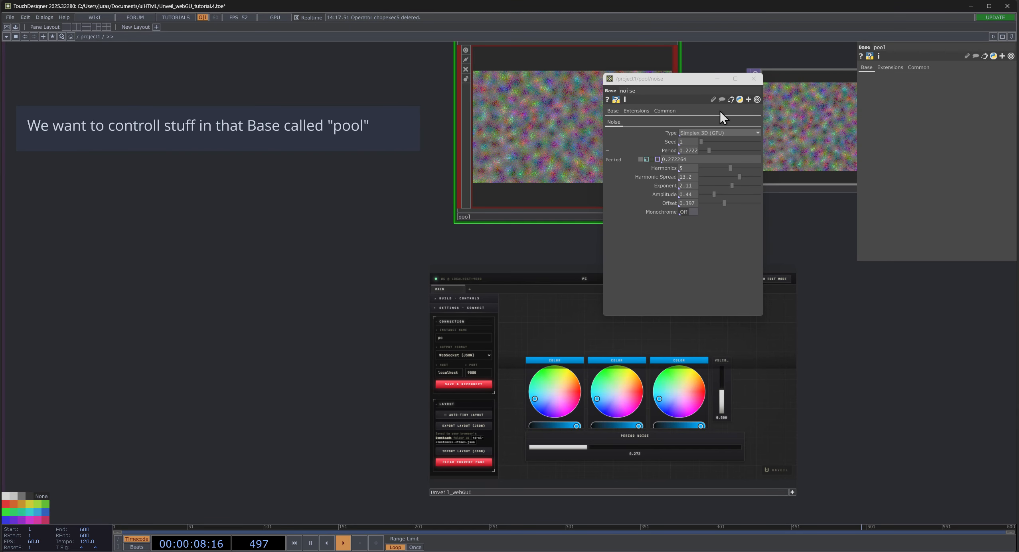
click(753, 78)
- Delete the videodevin1 operator from the project network
scroll(287, 332, down, 5)
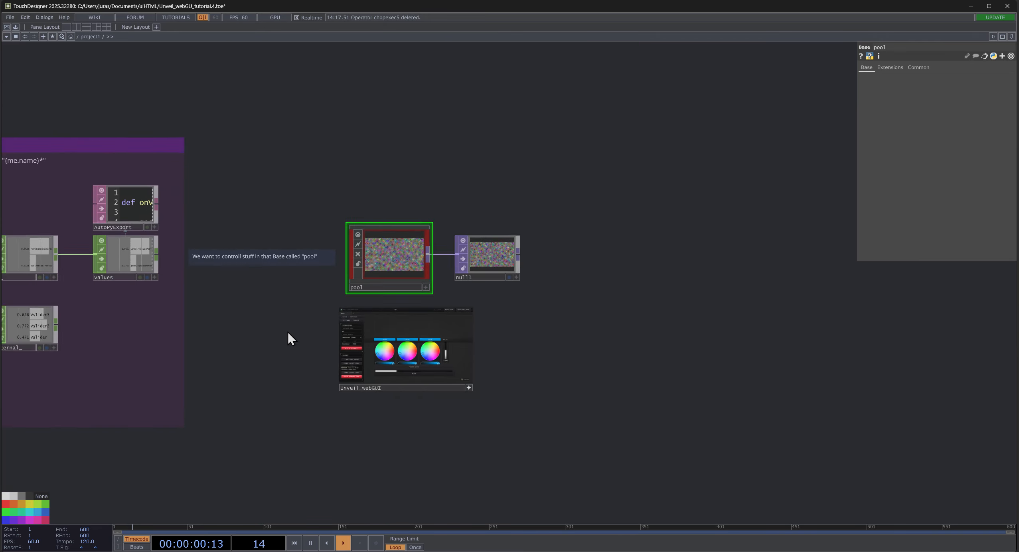
scroll(288, 331, up, 3)
drag(276, 328, 635, 308)
scroll(466, 401, down, 5)
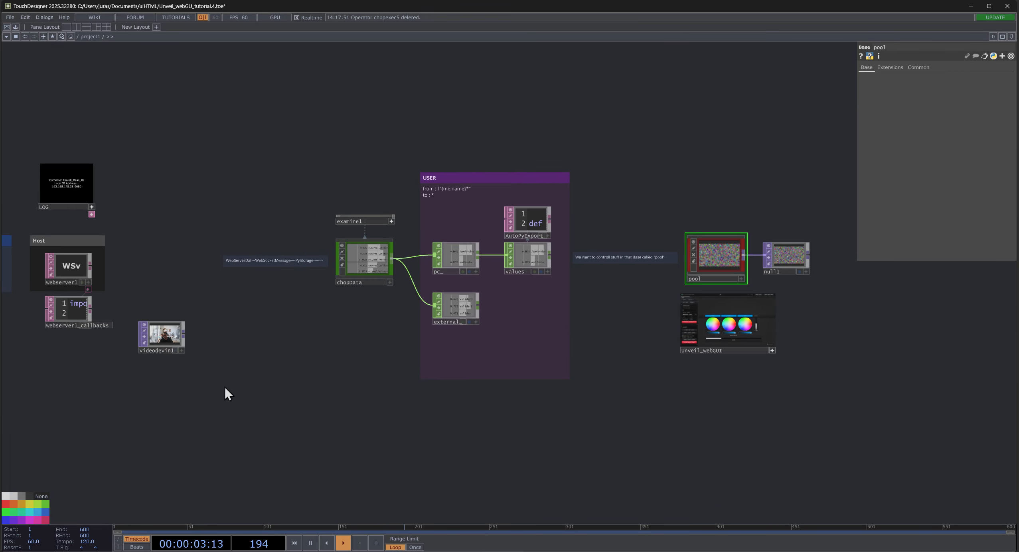
click(157, 334)
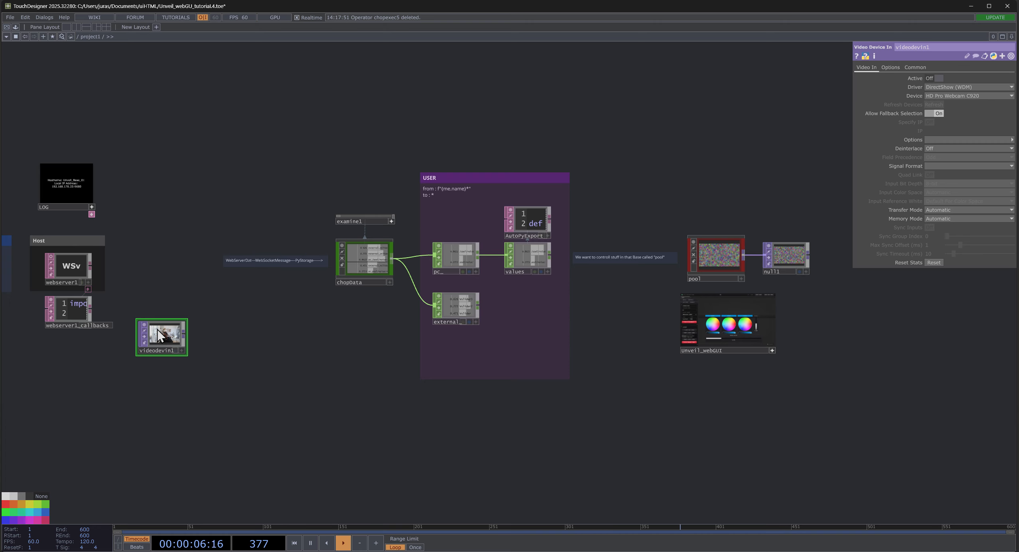
key(Delete)
- Move the Unveil_webGUI node back between the Host group and the WebServerDat annotation
drag(187, 350, 384, 324)
drag(934, 313, 382, 250)
scroll(288, 232, up, 5)
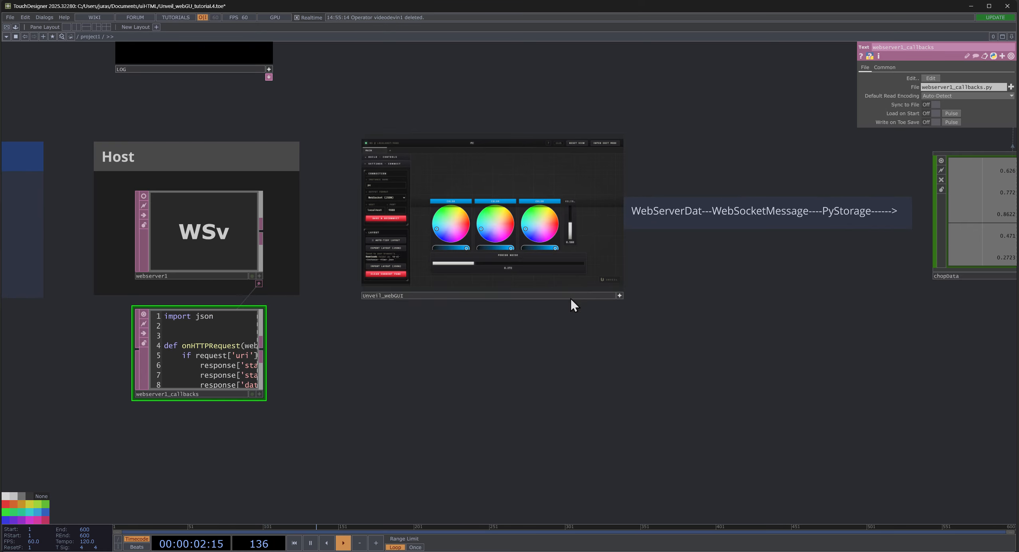
drag(587, 293, 558, 293)
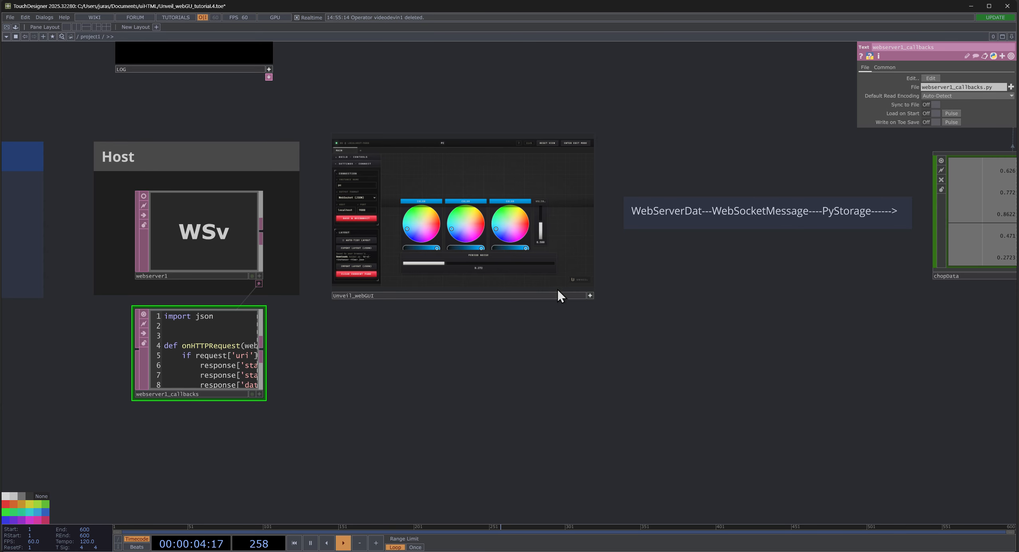
scroll(456, 247, up, 4)
scroll(456, 246, down, 5)
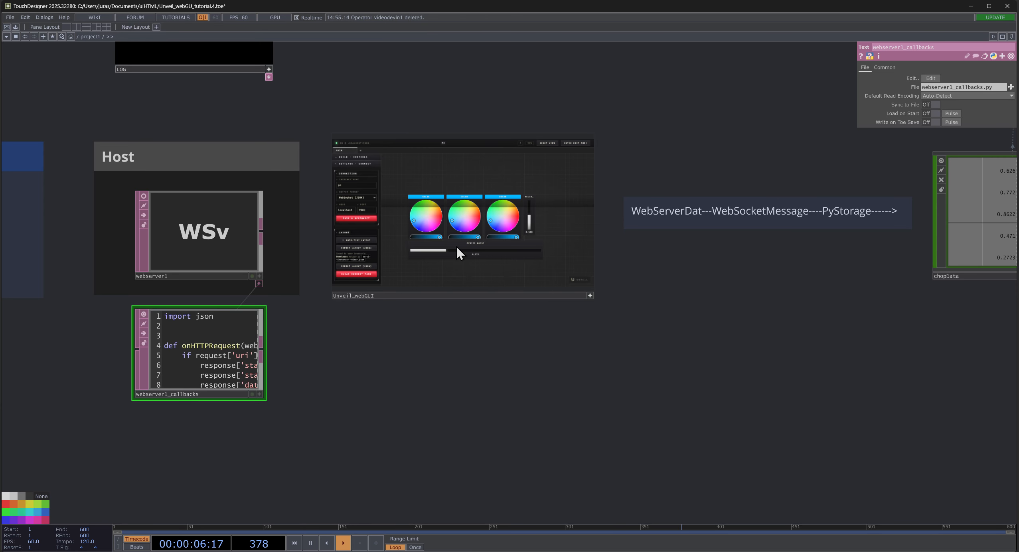
drag(688, 388, 566, 388)
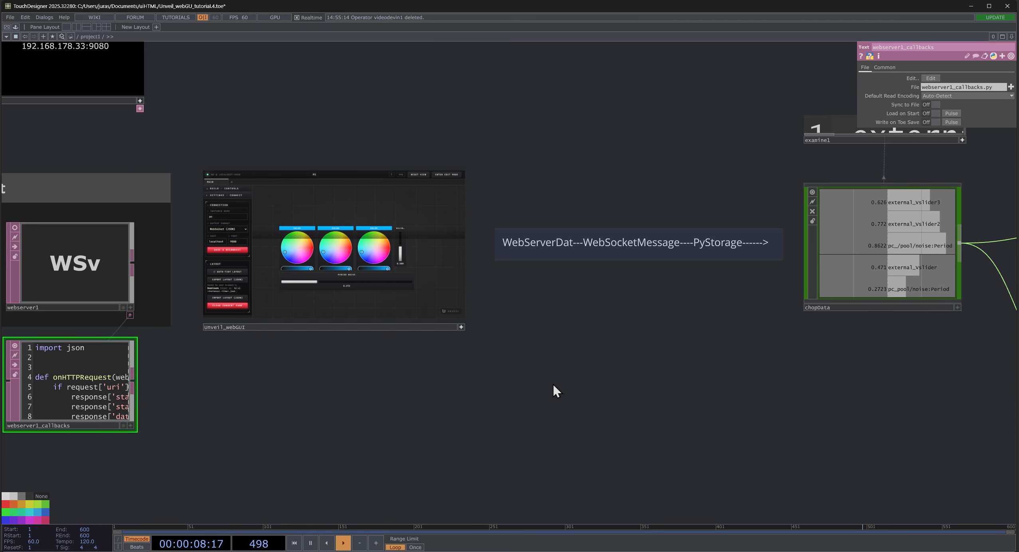